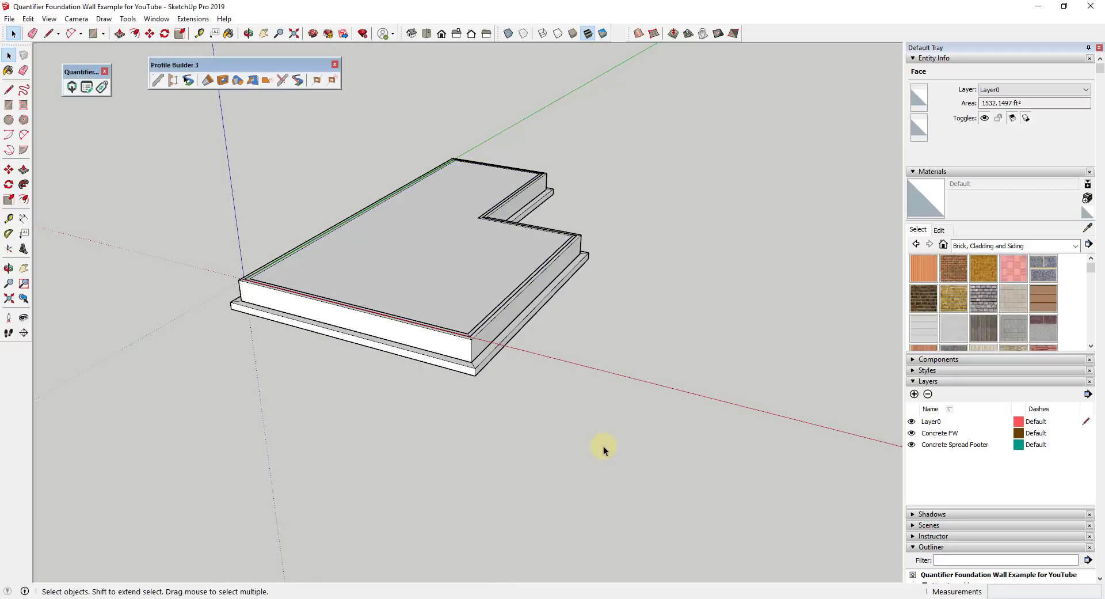
Examine the L-shaped foundation from several angles, including the wall tops, the spread footing and the flat face between them.
{"action": "middle_click_drag", "start_coordinate": [604, 446], "coordinate": [575, 386]}
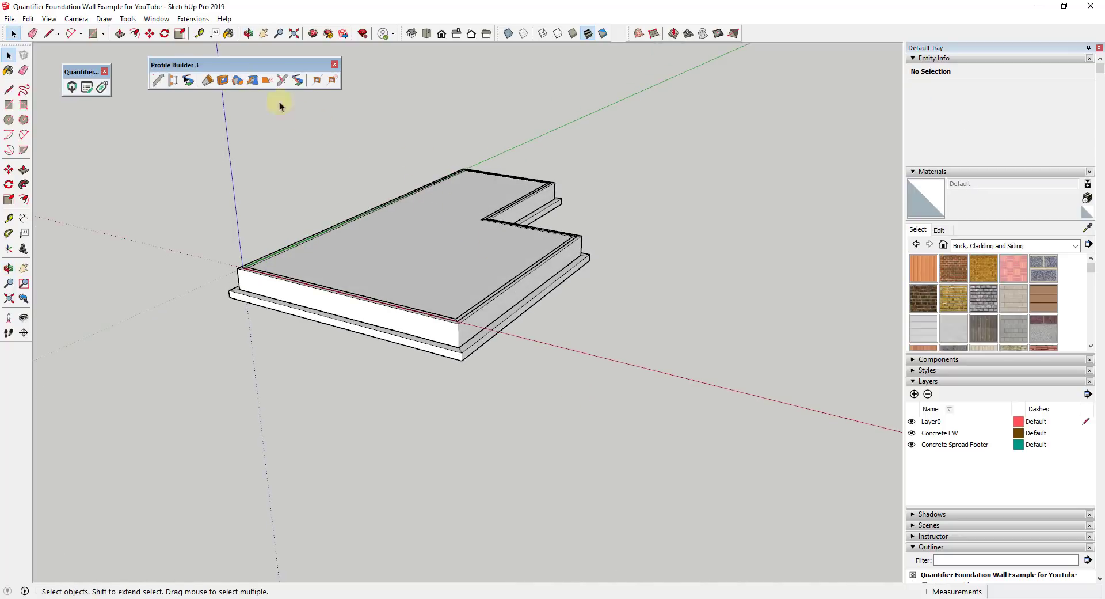
{"action": "left_click_drag", "start_coordinate": [219, 69], "coordinate": [196, 75]}
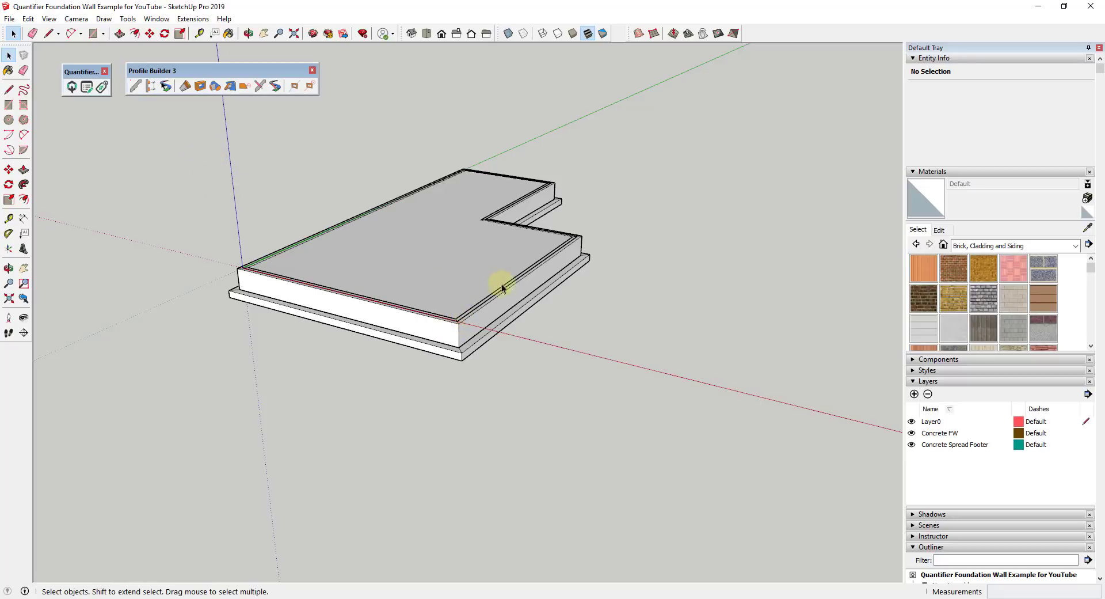
{"action": "scroll", "coordinate": [433, 316], "scroll_direction": "up", "scroll_amount": 4}
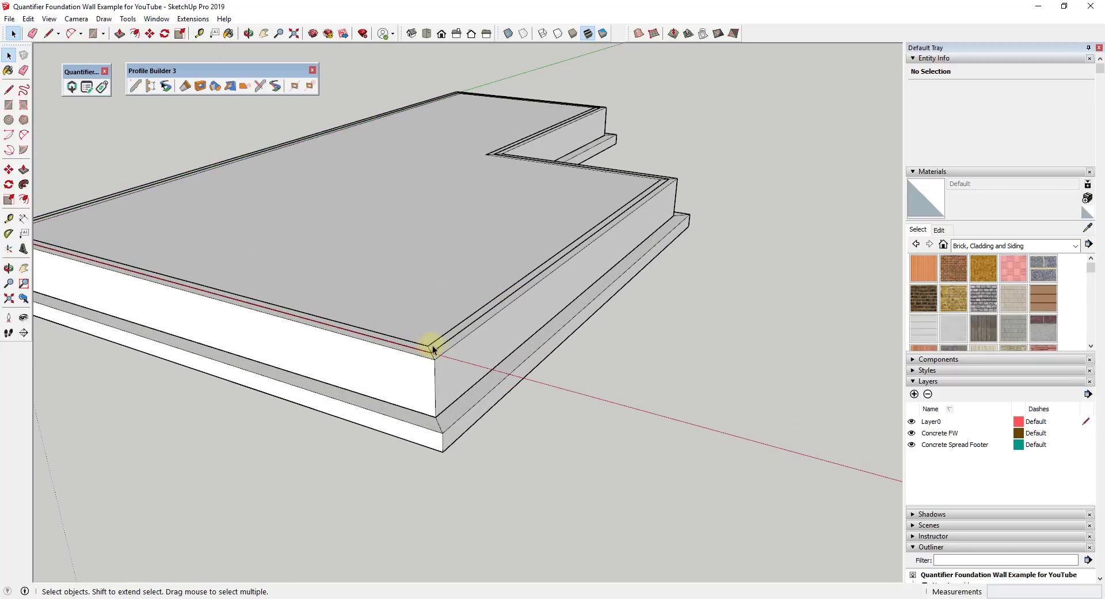
{"action": "scroll", "coordinate": [441, 329], "scroll_direction": "down", "scroll_amount": 5}
{"action": "scroll", "coordinate": [432, 299], "scroll_direction": "up", "scroll_amount": 3}
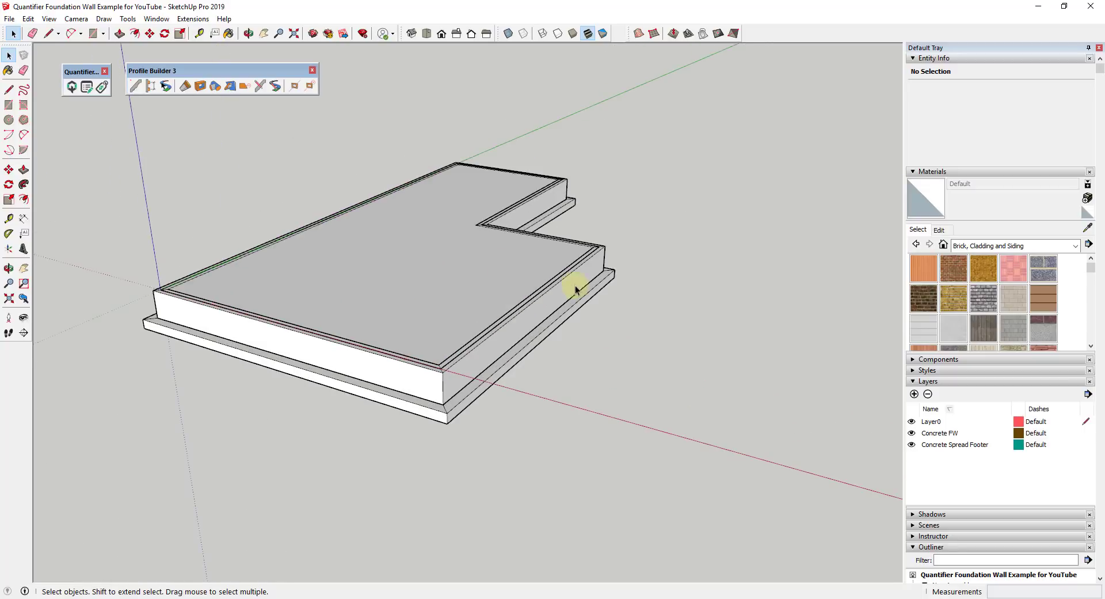
{"action": "scroll", "coordinate": [690, 305], "scroll_direction": "down", "scroll_amount": 2}
{"action": "scroll", "coordinate": [429, 227], "scroll_direction": "up", "scroll_amount": 4}
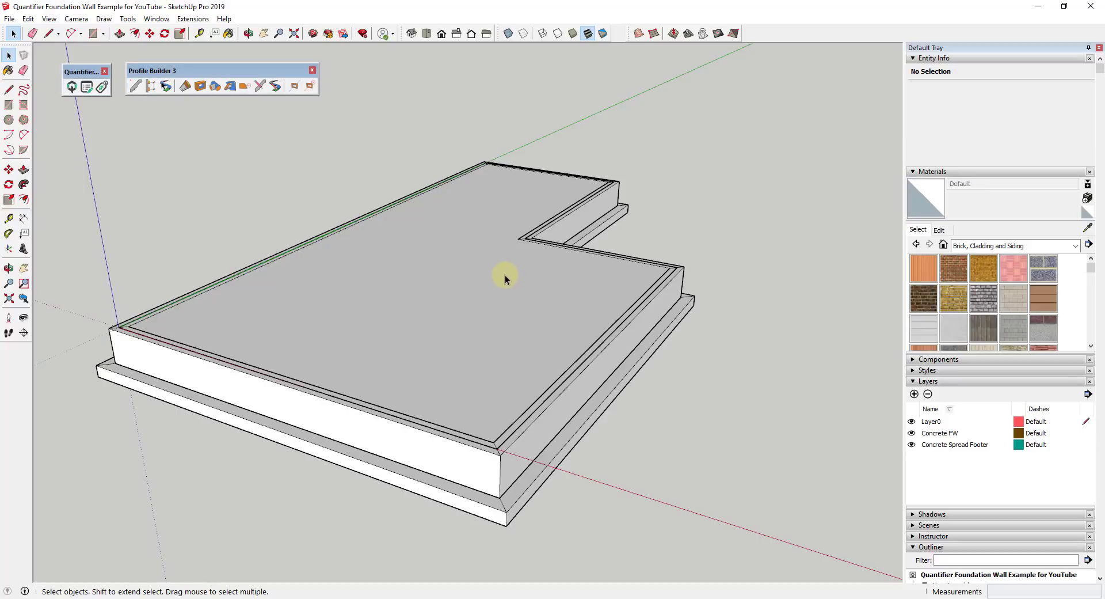
{"action": "scroll", "coordinate": [550, 305], "scroll_direction": "up", "scroll_amount": 1}
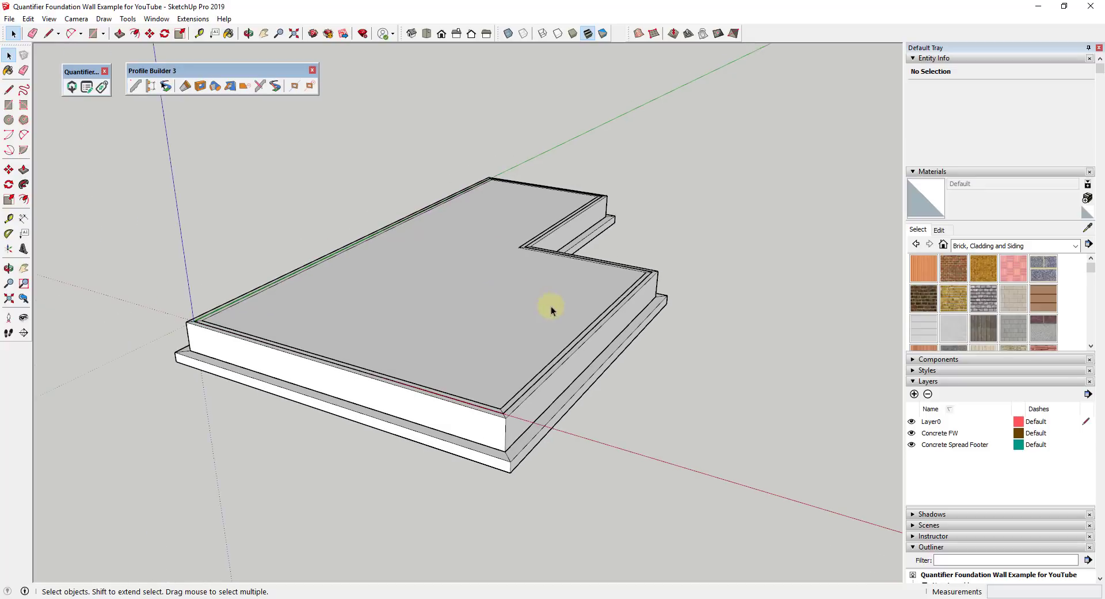
{"action": "scroll", "coordinate": [433, 215], "scroll_direction": "up", "scroll_amount": 3}
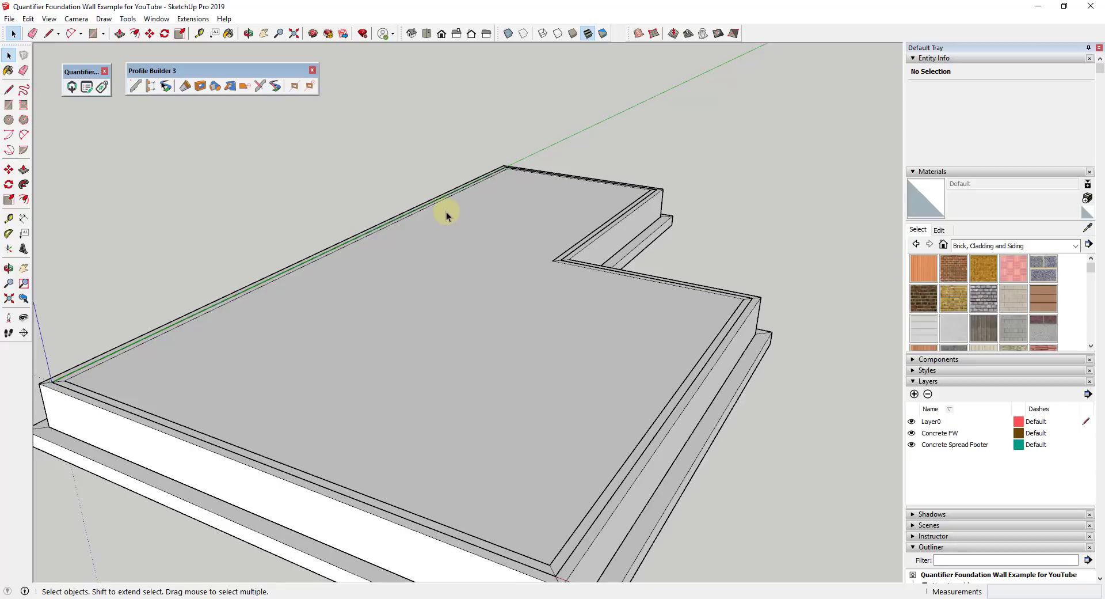
{"action": "scroll", "coordinate": [502, 250], "scroll_direction": "down", "scroll_amount": 3}
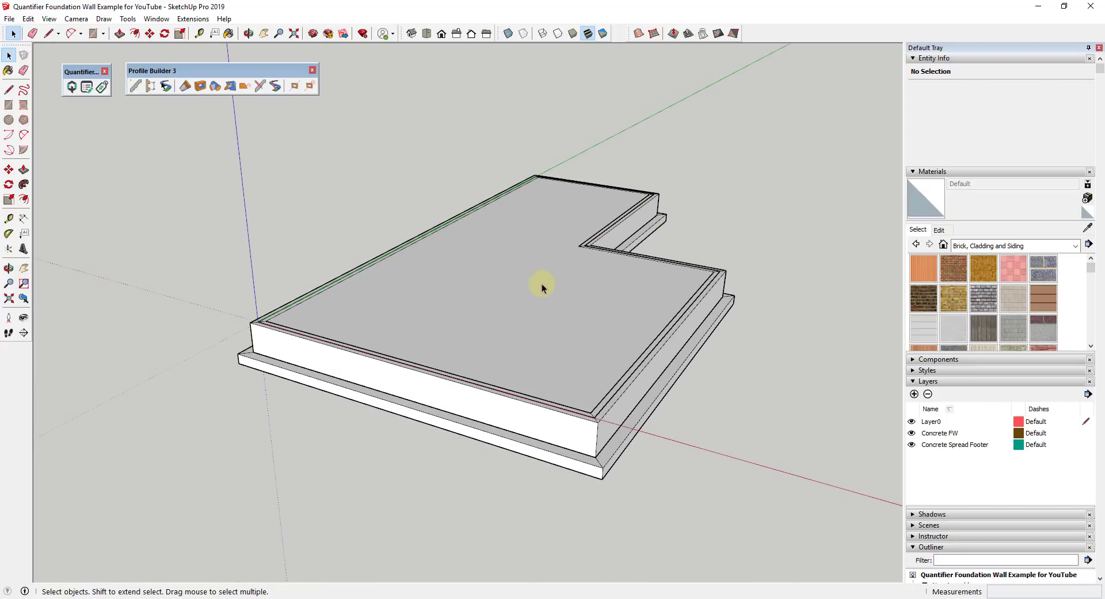
{"action": "middle_click_drag", "start_coordinate": [541, 283], "coordinate": [547, 319]}
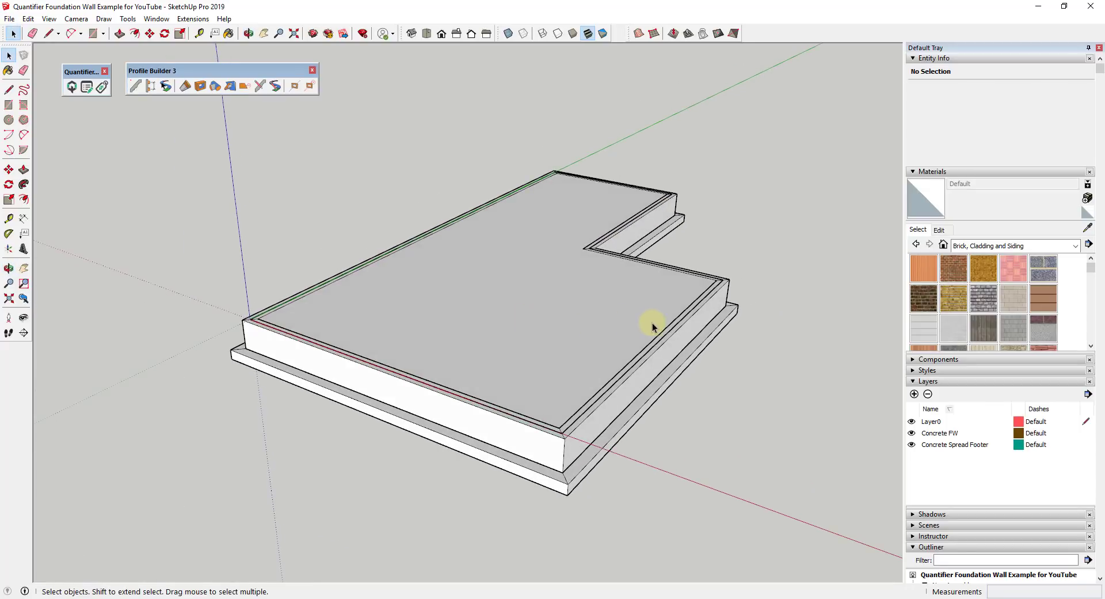
Select the large L-shaped top face of the foundation and inspect its extent.
{"action": "scroll", "coordinate": [606, 341], "scroll_direction": "up", "scroll_amount": 1}
{"action": "left_click", "coordinate": [605, 341]}
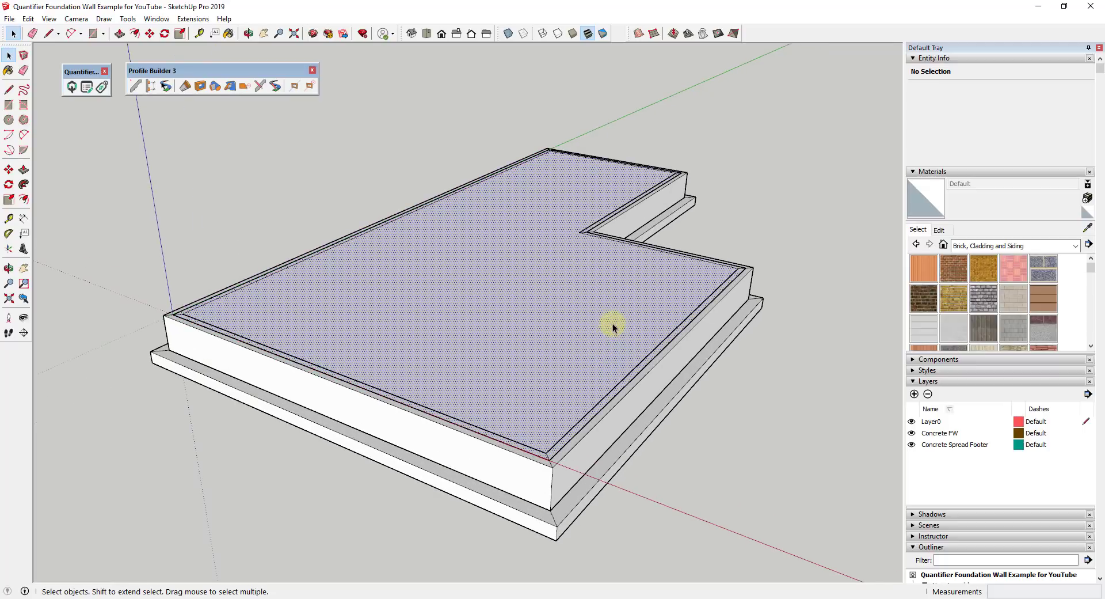
{"action": "middle_click_drag", "start_coordinate": [612, 323], "coordinate": [627, 341]}
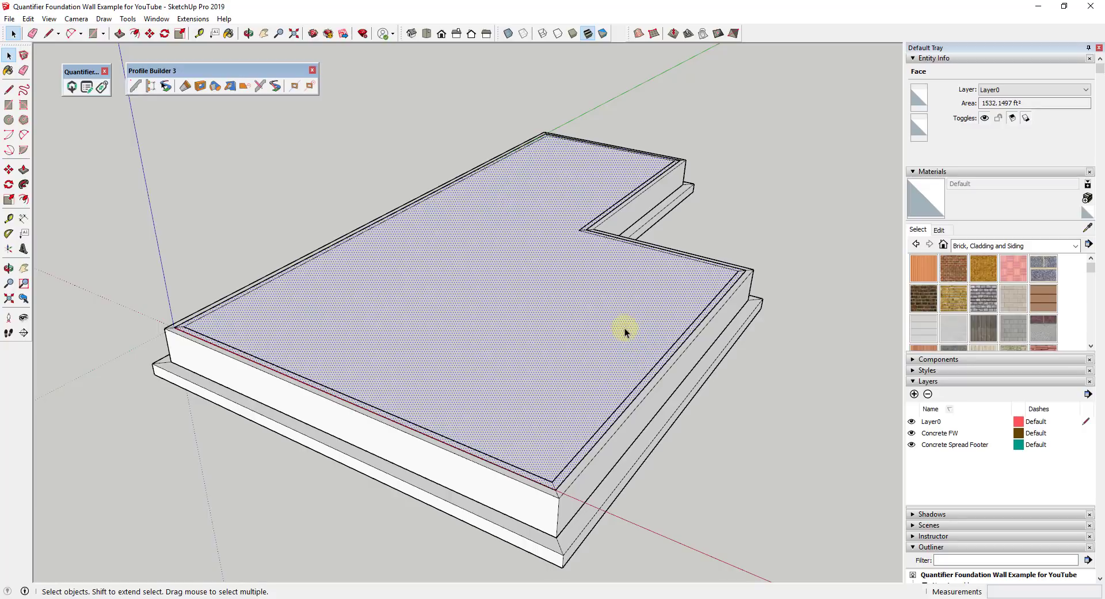
{"action": "scroll", "coordinate": [634, 343], "scroll_direction": "up", "scroll_amount": 2}
{"action": "scroll", "coordinate": [631, 325], "scroll_direction": "down", "scroll_amount": 4}
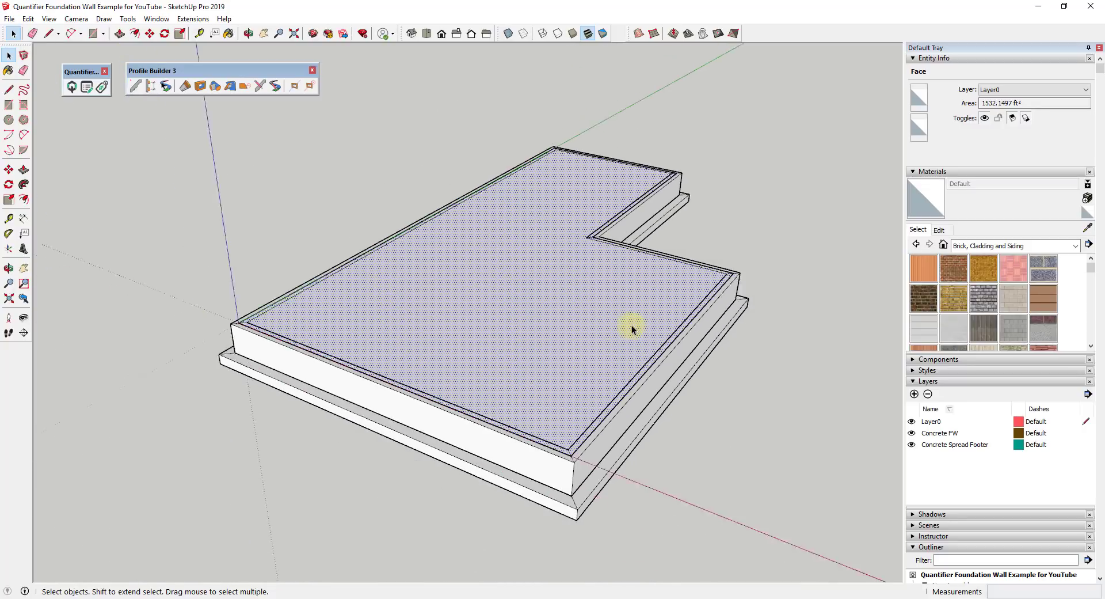
{"action": "middle_click_drag", "start_coordinate": [631, 324], "coordinate": [564, 402]}
Select the foundation wall assembly and toggle the Concrete FW layer off and back on to inspect the wall.
{"action": "left_click", "coordinate": [567, 401]}
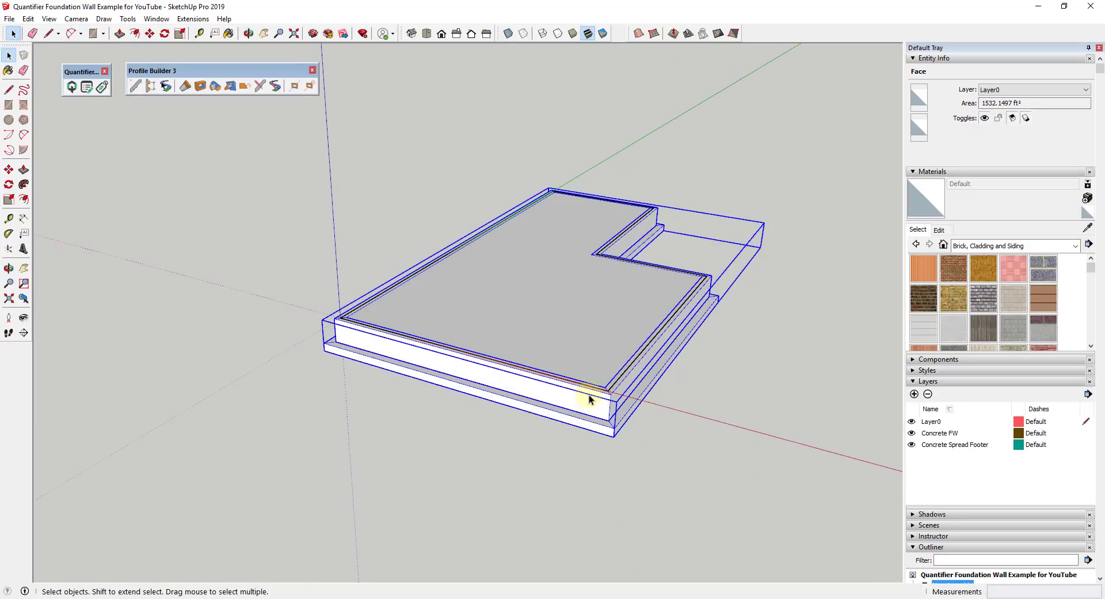
{"action": "left_click", "coordinate": [912, 434]}
{"action": "left_click", "coordinate": [912, 434]}
{"action": "left_click", "coordinate": [912, 434]}
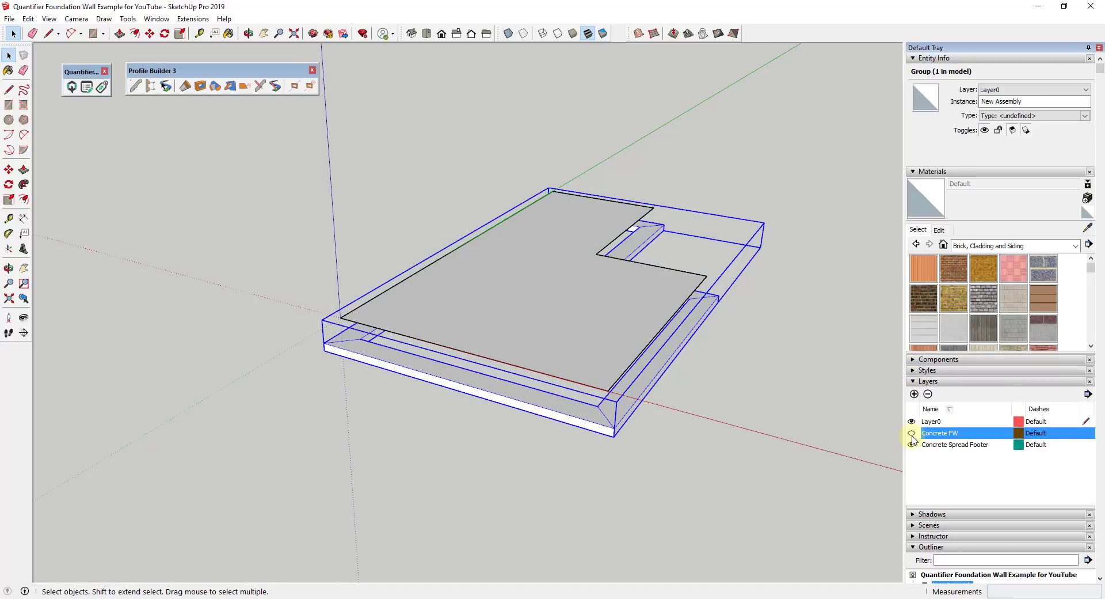
{"action": "left_click", "coordinate": [912, 434]}
Select the L-shaped top face and inspect how its edges run along the foundation wall at the corners.
{"action": "middle_click_drag", "start_coordinate": [548, 245], "coordinate": [569, 300]}
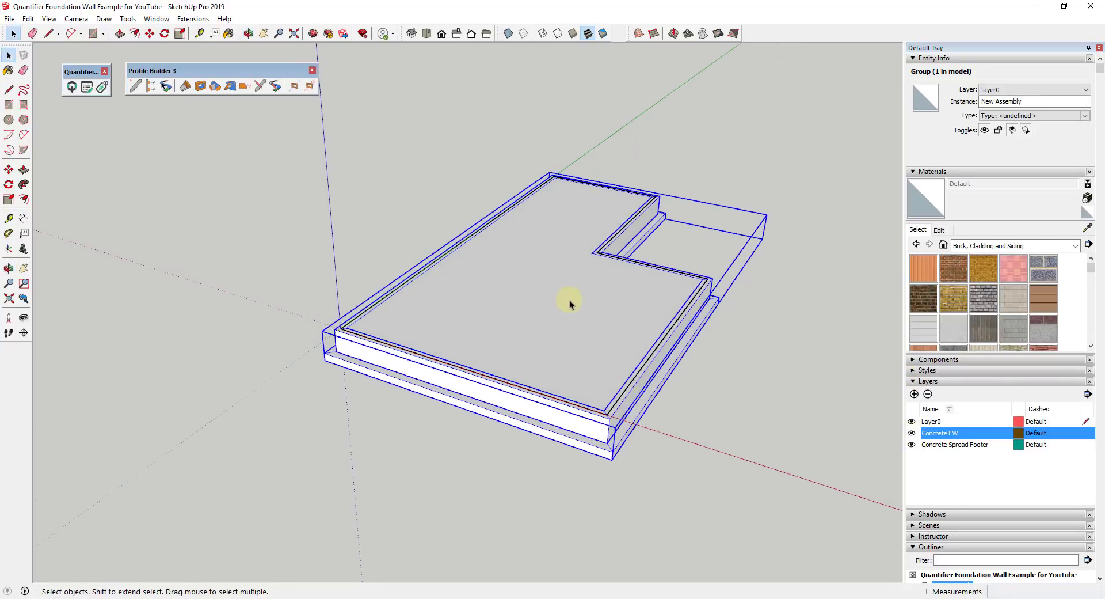
{"action": "left_click", "coordinate": [570, 300]}
{"action": "scroll", "coordinate": [616, 326], "scroll_direction": "up", "scroll_amount": 3}
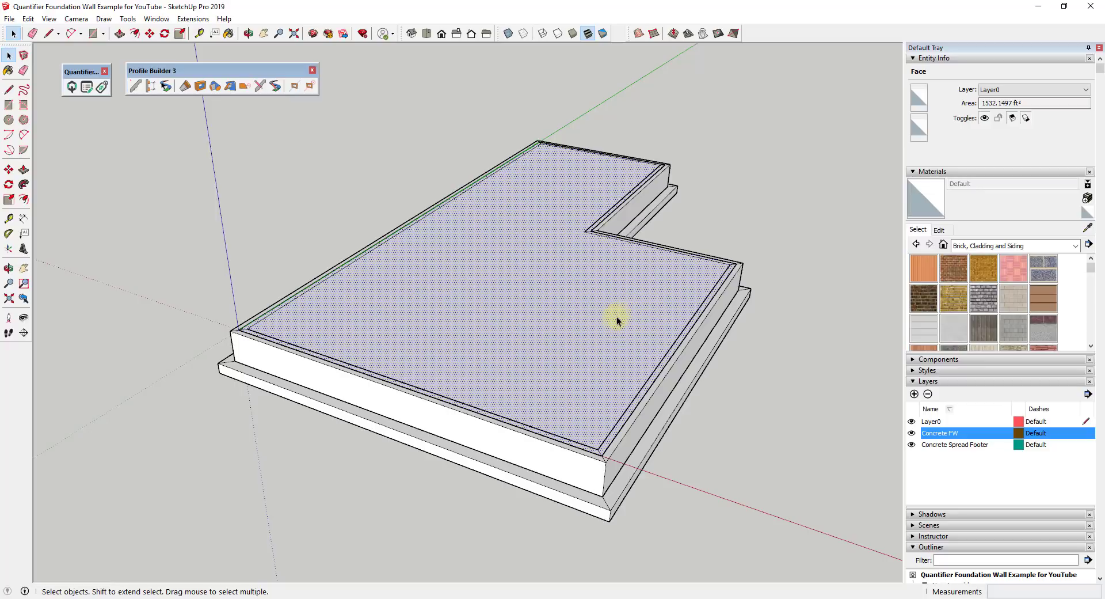
{"action": "scroll", "coordinate": [251, 339], "scroll_direction": "up", "scroll_amount": 5}
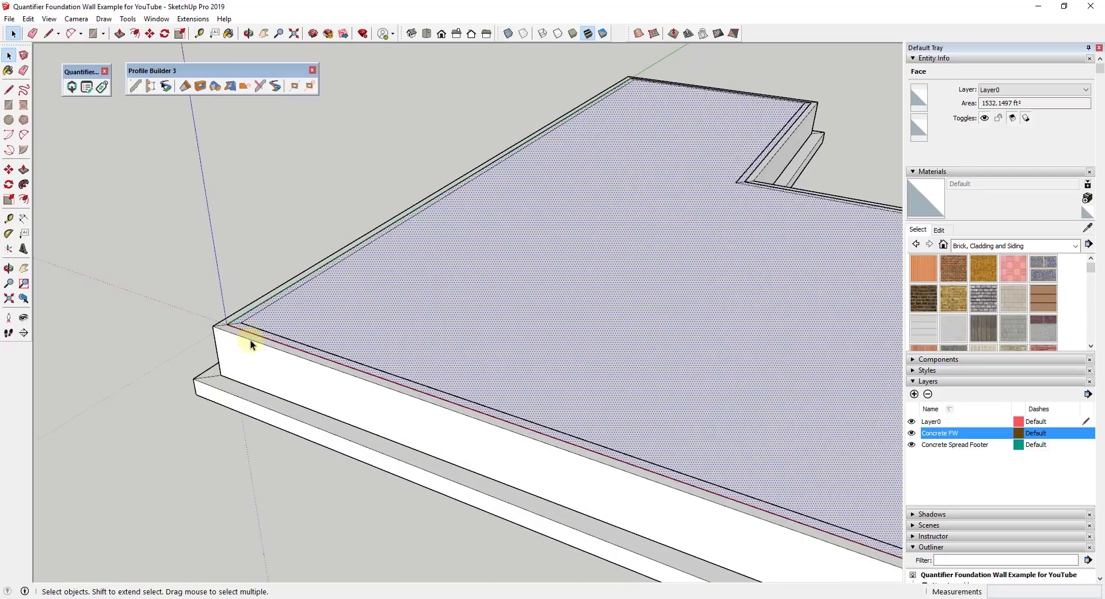
{"action": "scroll", "coordinate": [233, 328], "scroll_direction": "down", "scroll_amount": 6}
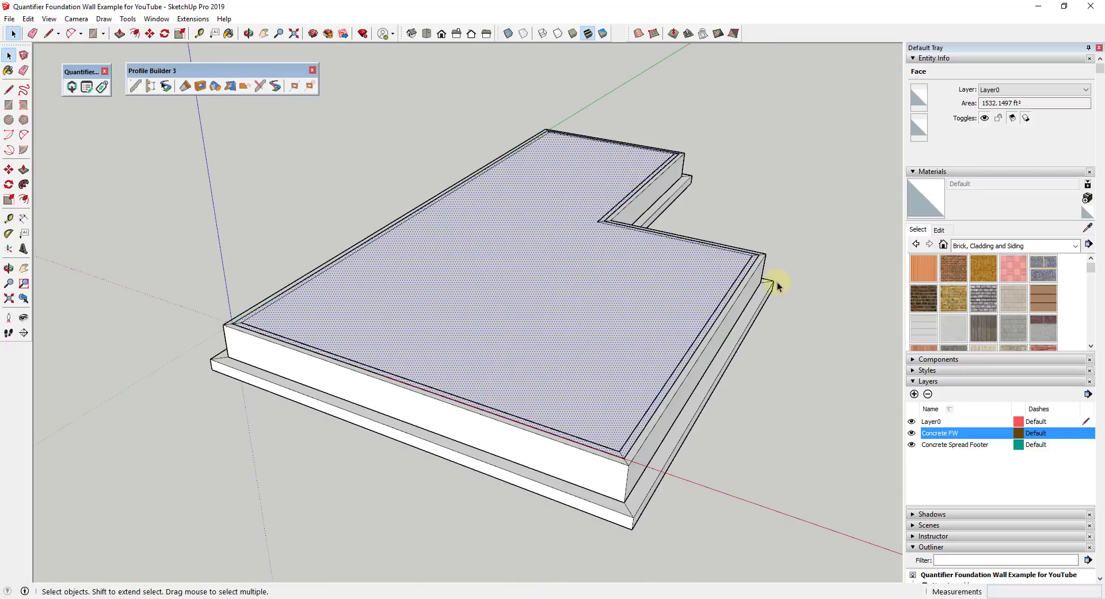
{"action": "scroll", "coordinate": [759, 256], "scroll_direction": "up", "scroll_amount": 5}
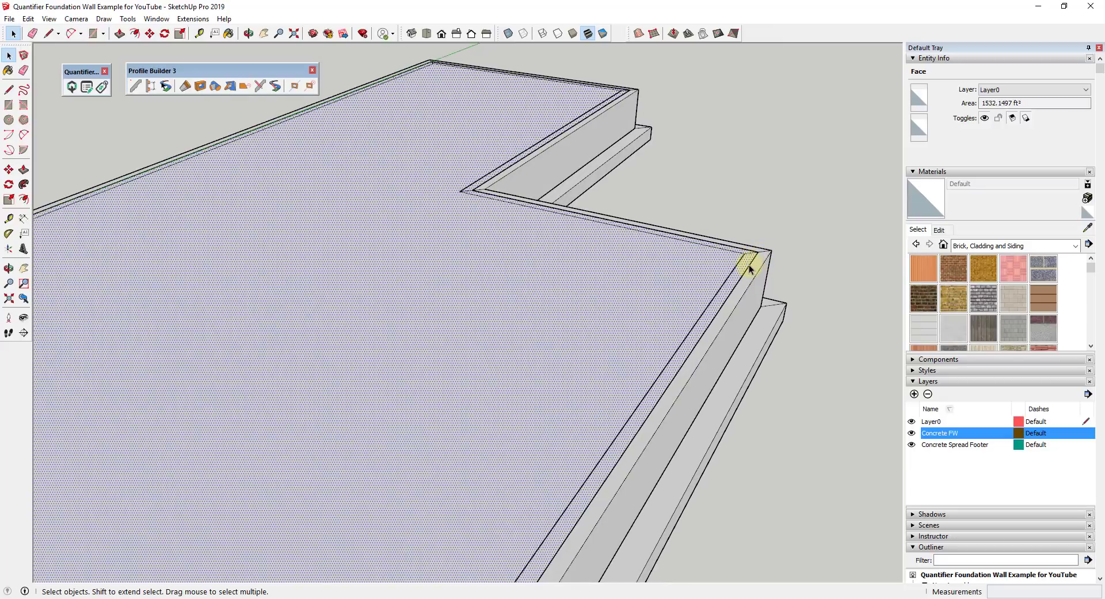
{"action": "scroll", "coordinate": [746, 276], "scroll_direction": "down", "scroll_amount": 6}
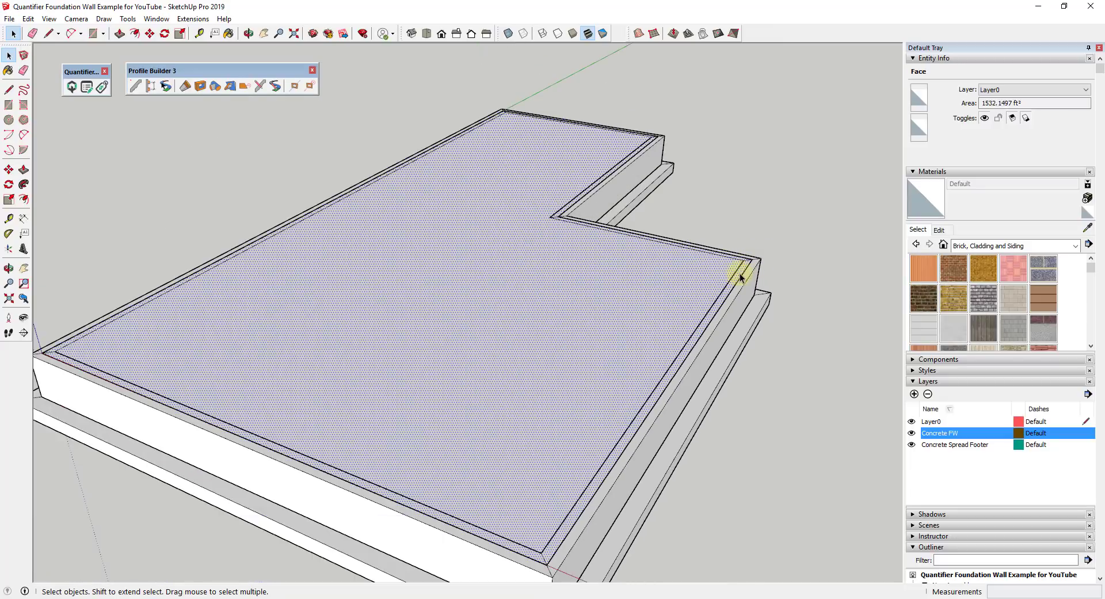
{"action": "scroll", "coordinate": [738, 276], "scroll_direction": "up", "scroll_amount": 6}
{"action": "scroll", "coordinate": [740, 267], "scroll_direction": "up", "scroll_amount": 3}
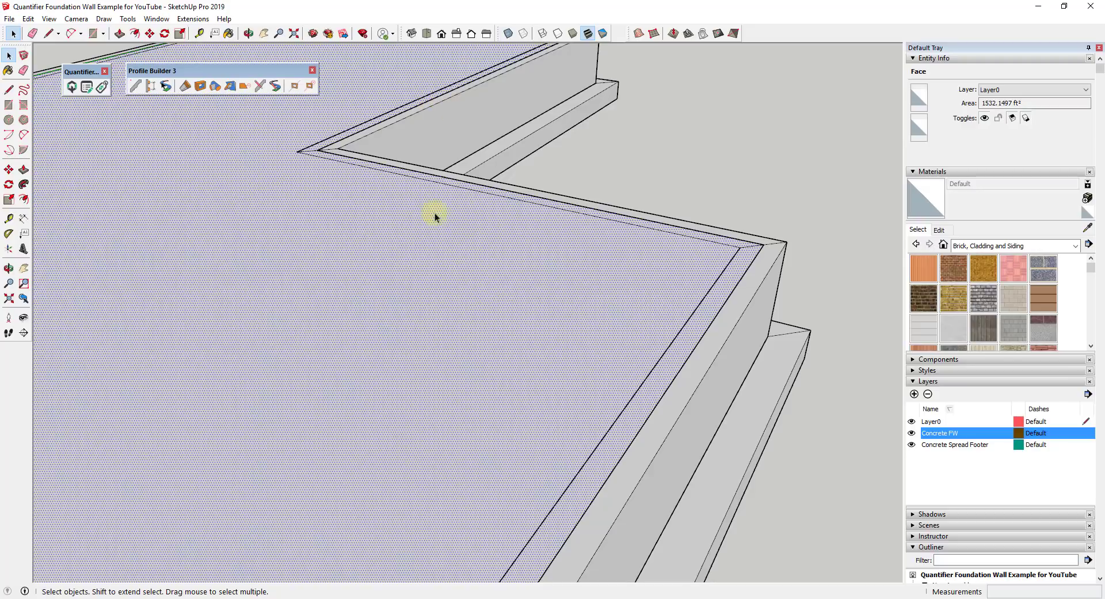
{"action": "scroll", "coordinate": [460, 231], "scroll_direction": "down", "scroll_amount": 3}
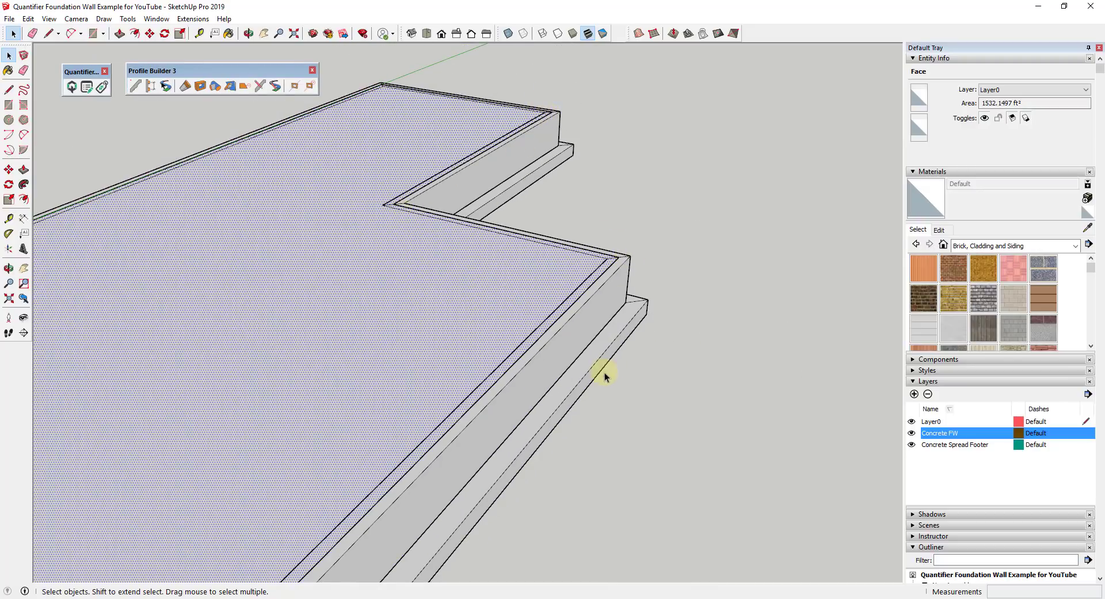
{"action": "scroll", "coordinate": [629, 321], "scroll_direction": "down", "scroll_amount": 5}
{"action": "scroll", "coordinate": [602, 372], "scroll_direction": "up", "scroll_amount": 5}
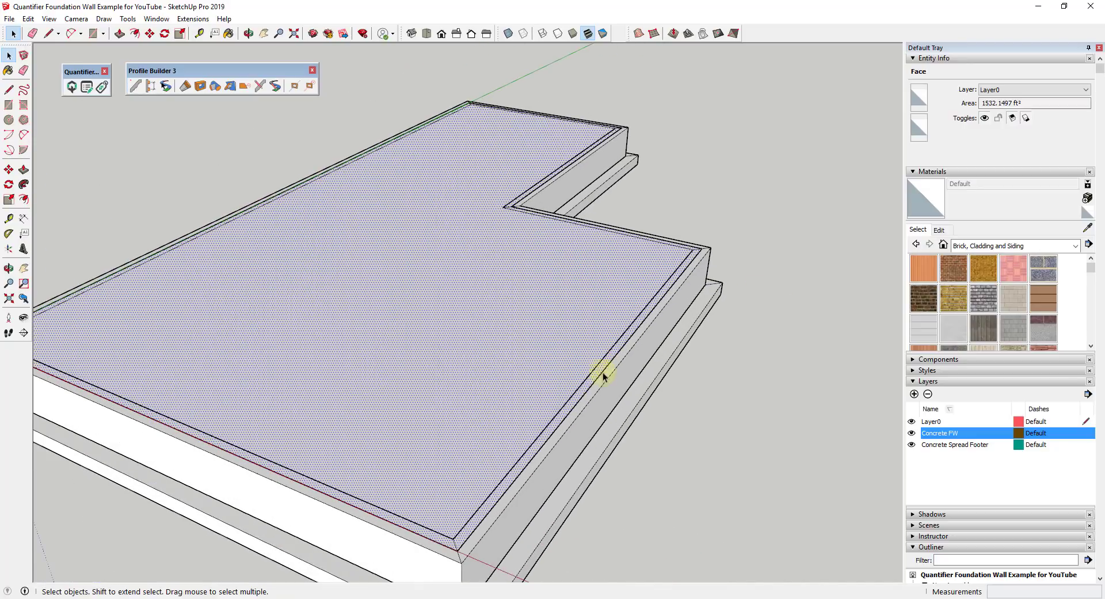
{"action": "scroll", "coordinate": [569, 413], "scroll_direction": "up", "scroll_amount": 2}
Offset the top face's outline about 3" inward and 3" outward to outline the wall thickness on the foundation.
{"action": "key", "text": "f"}
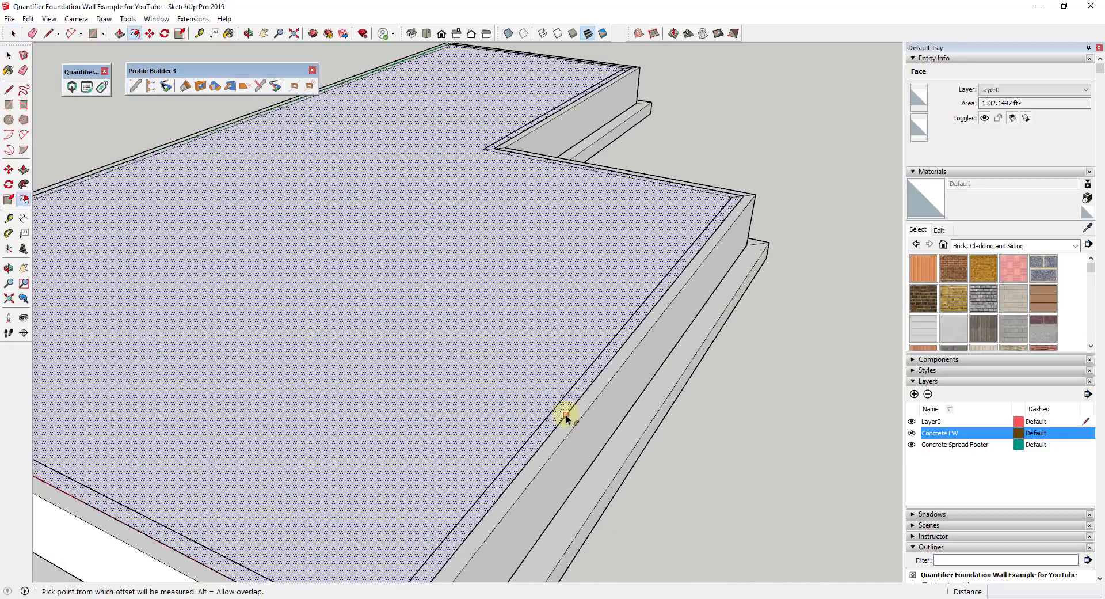
{"action": "left_click", "coordinate": [567, 415]}
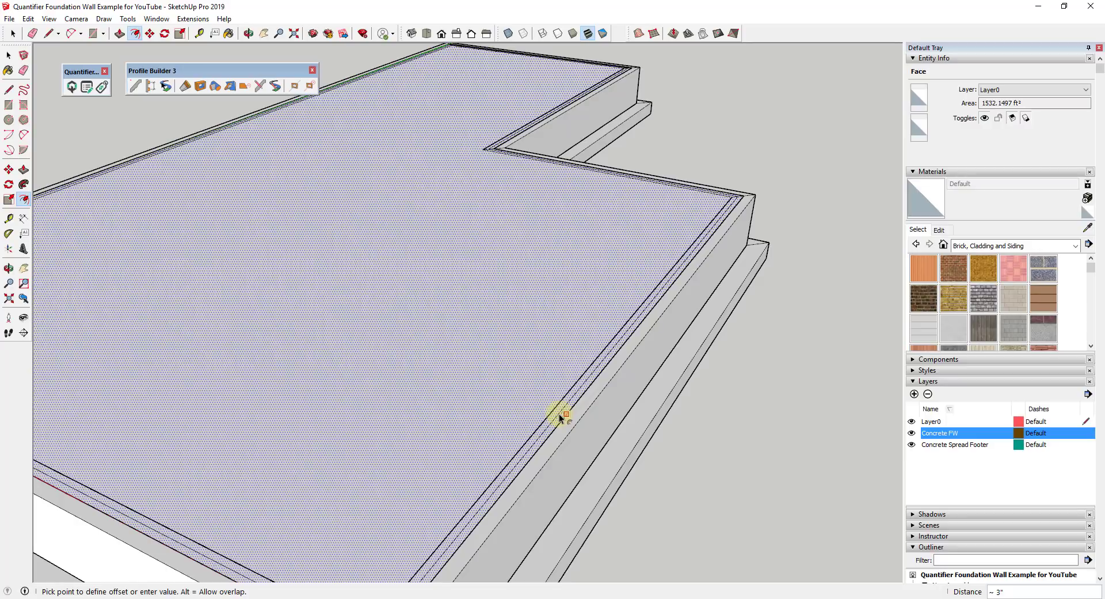
{"action": "left_click", "coordinate": [560, 416]}
{"action": "left_click", "coordinate": [565, 415]}
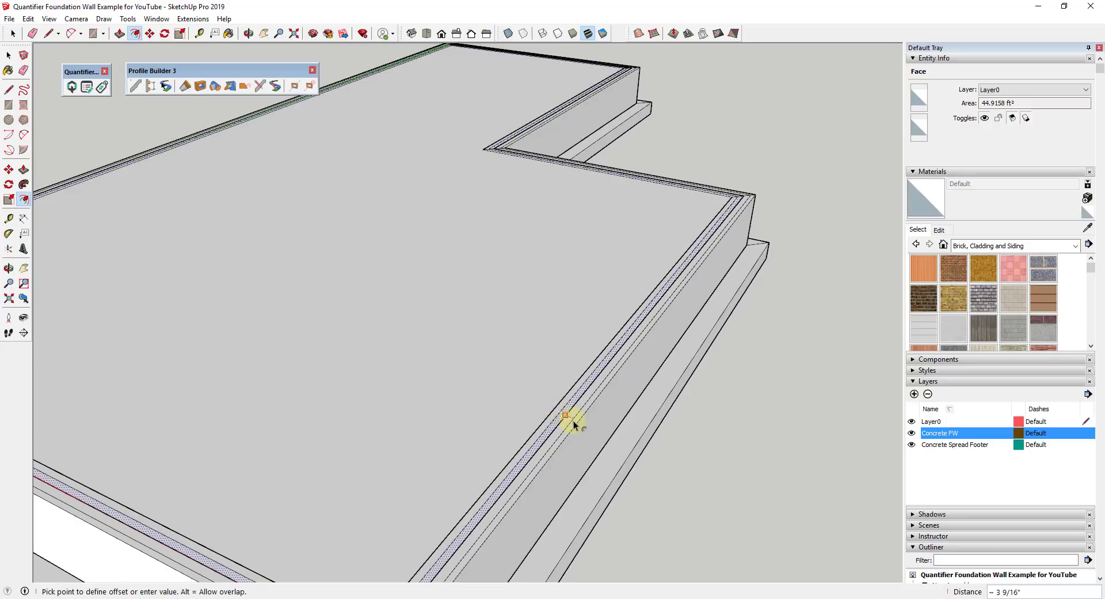
{"action": "type", "text": "3"}
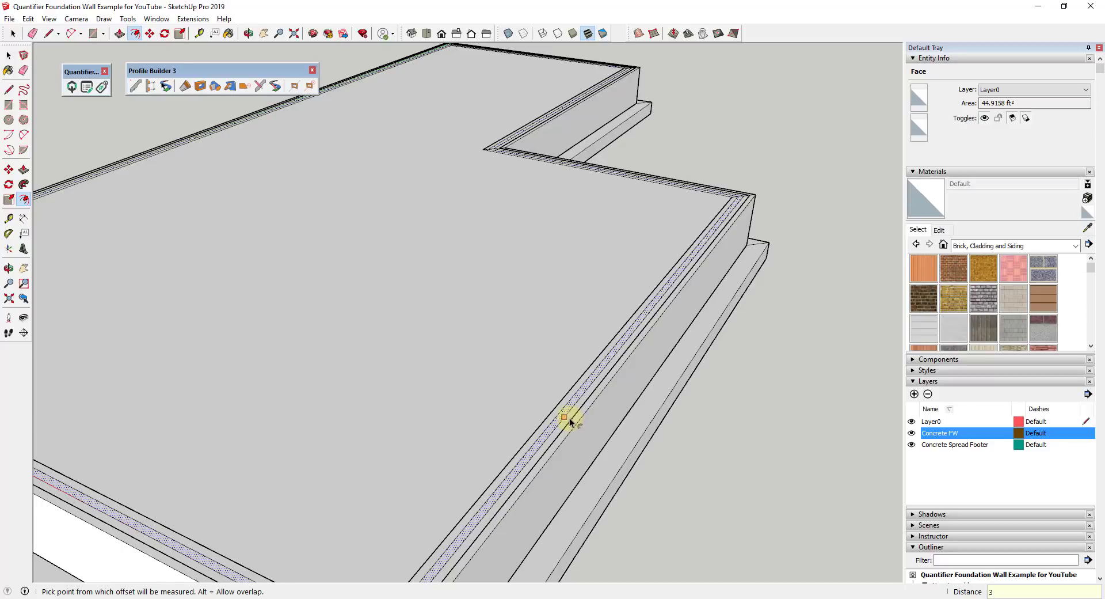
{"action": "key", "text": "Return"}
{"action": "key", "text": "space"}
{"action": "scroll", "coordinate": [599, 372], "scroll_direction": "down", "scroll_amount": 3}
{"action": "scroll", "coordinate": [501, 506], "scroll_direction": "up", "scroll_amount": 3}
{"action": "scroll", "coordinate": [492, 498], "scroll_direction": "up", "scroll_amount": 2}
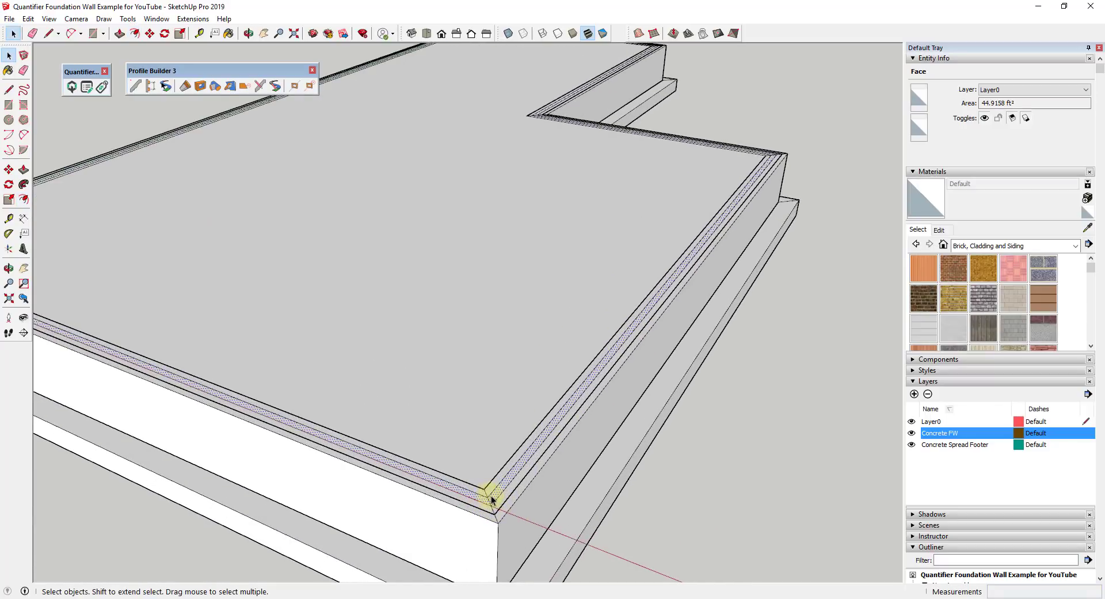
{"action": "key", "text": "e"}
{"action": "left_click_drag", "start_coordinate": [493, 500], "coordinate": [493, 508]}
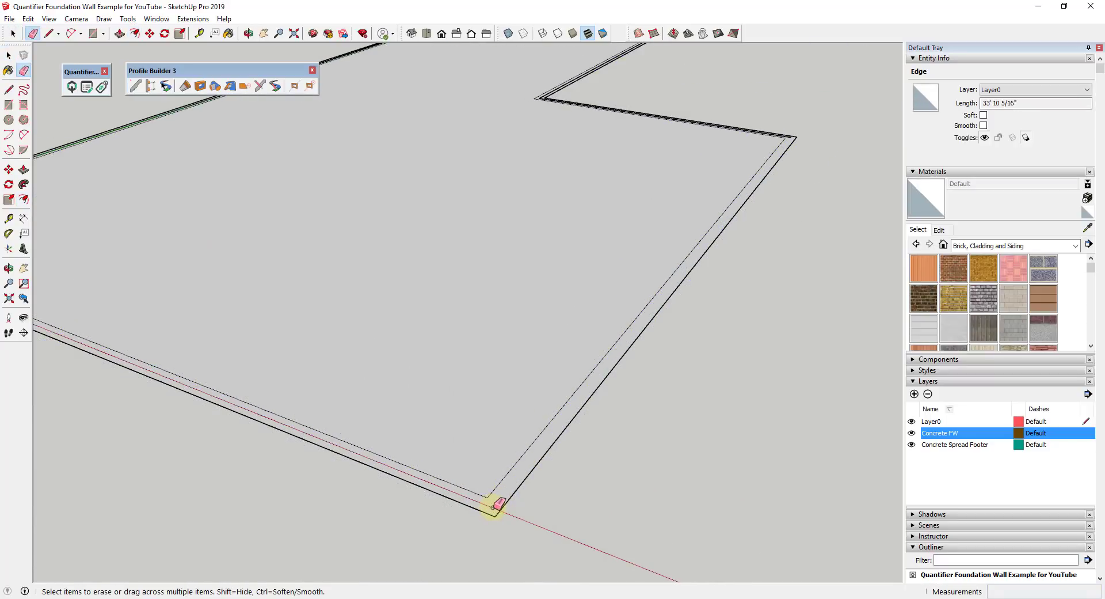
{"action": "key", "text": "ctrl+z"}
{"action": "key", "text": "space"}
Erase the original outline between the two offsets so they form one continuous wall strip.
{"action": "left_click", "coordinate": [507, 498]}
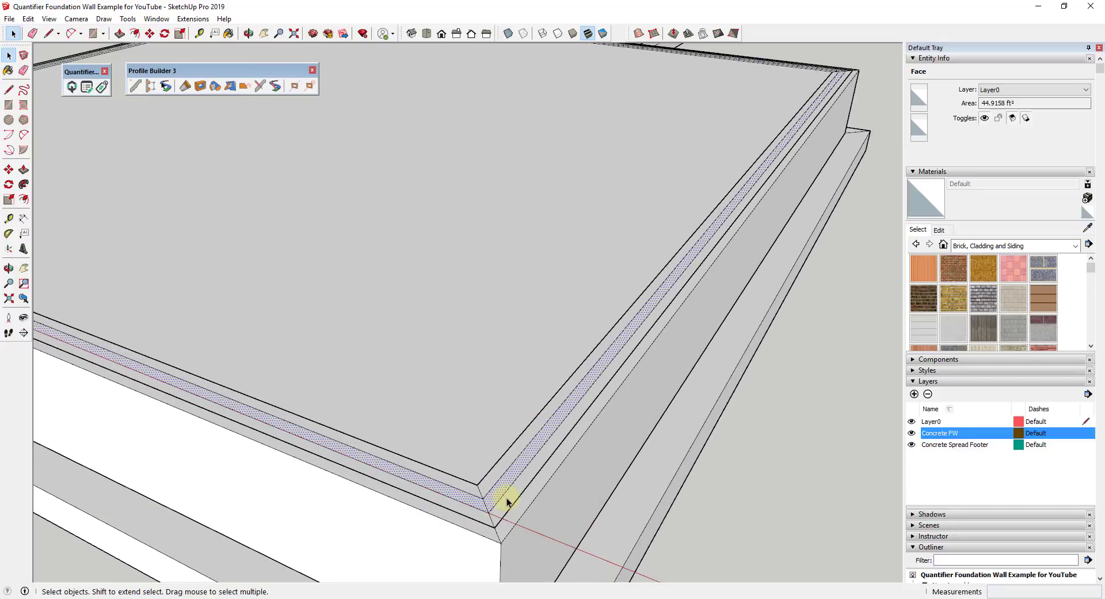
{"action": "key", "text": "e"}
{"action": "left_click", "coordinate": [501, 490]}
{"action": "key", "text": "space"}
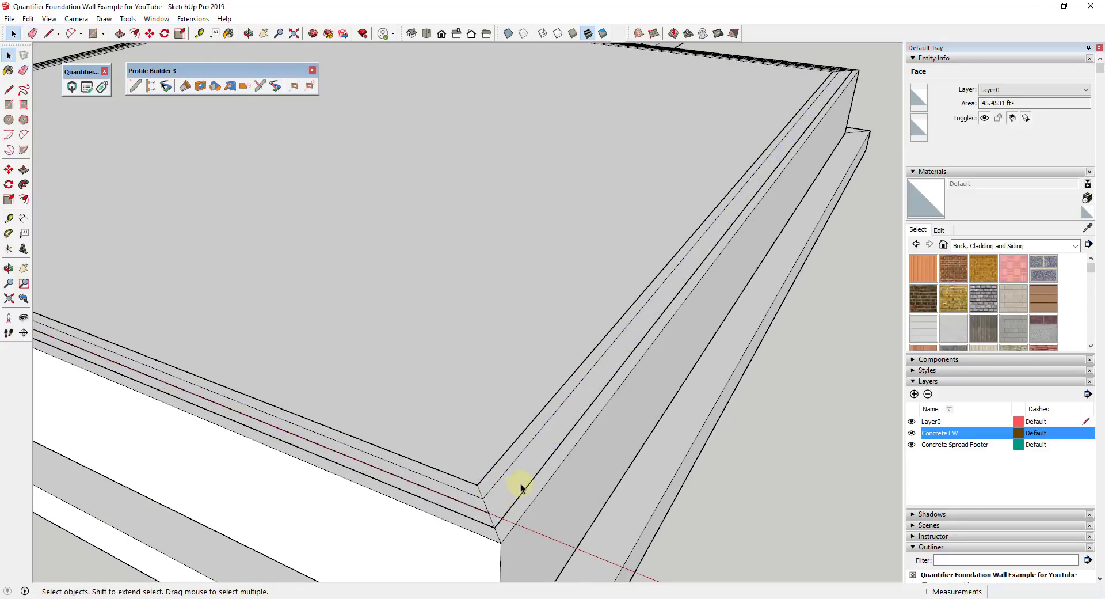
{"action": "scroll", "coordinate": [521, 487], "scroll_direction": "down", "scroll_amount": 5}
{"action": "left_click", "coordinate": [547, 449]}
{"action": "middle_click_drag", "start_coordinate": [547, 358], "coordinate": [503, 357]}
{"action": "key", "text": "p"}
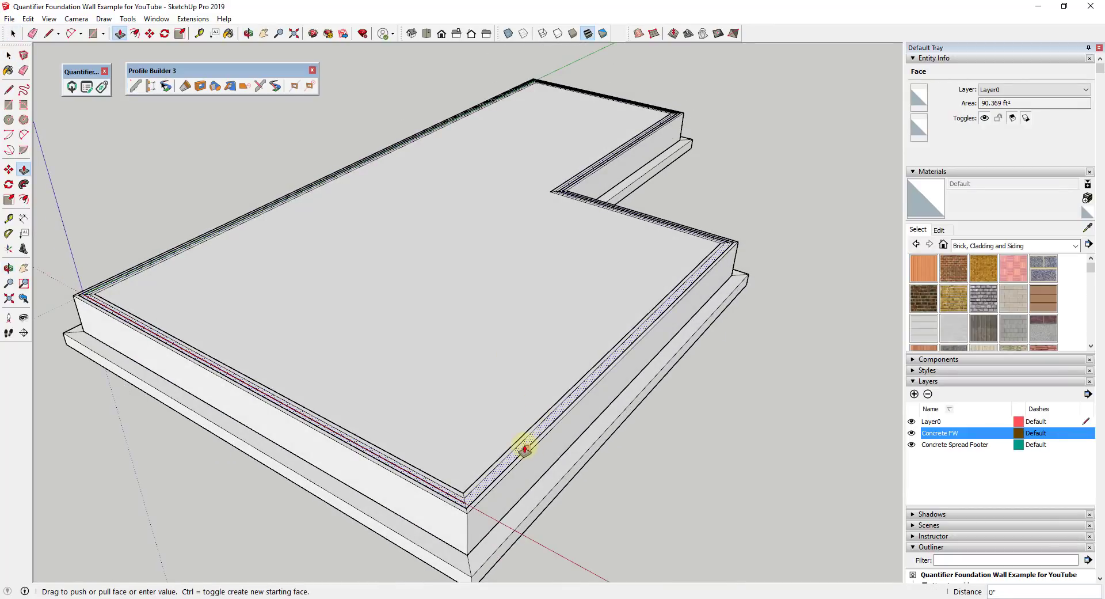
{"action": "left_click_drag", "start_coordinate": [525, 449], "coordinate": [618, 291]}
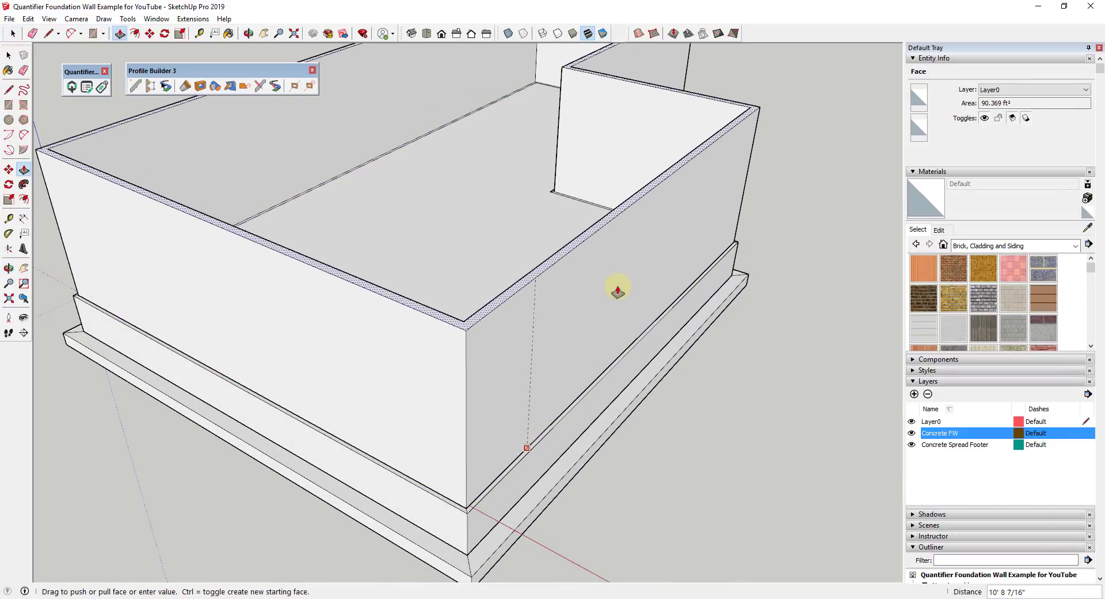
{"action": "key", "text": "Escape"}
{"action": "key", "text": "space"}
{"action": "scroll", "coordinate": [506, 471], "scroll_direction": "up", "scroll_amount": 3}
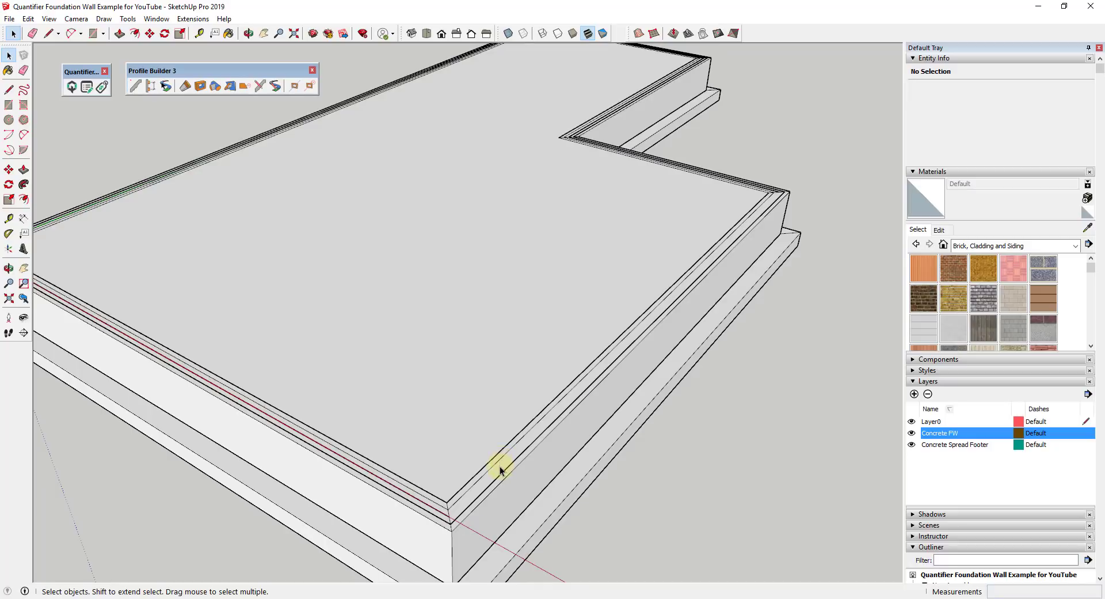
{"action": "scroll", "coordinate": [500, 465], "scroll_direction": "down", "scroll_amount": 3}
{"action": "scroll", "coordinate": [600, 415], "scroll_direction": "up", "scroll_amount": 3}
{"action": "left_click", "coordinate": [582, 432]}
{"action": "key", "text": "p"}
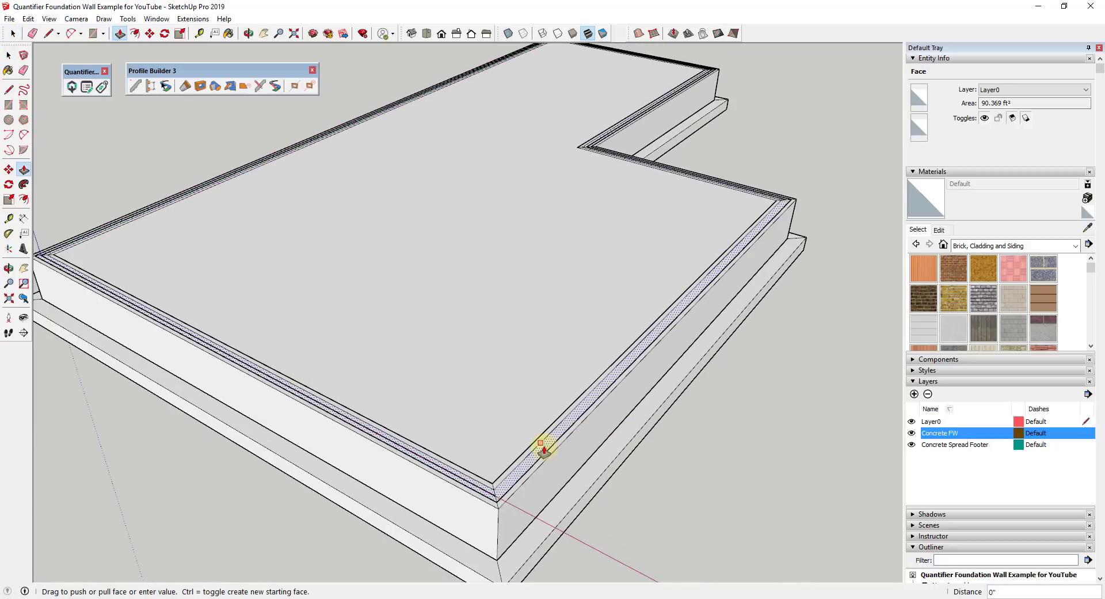
{"action": "left_click_drag", "start_coordinate": [543, 448], "coordinate": [553, 390]}
{"action": "key", "text": "Escape"}
{"action": "key", "text": "space"}
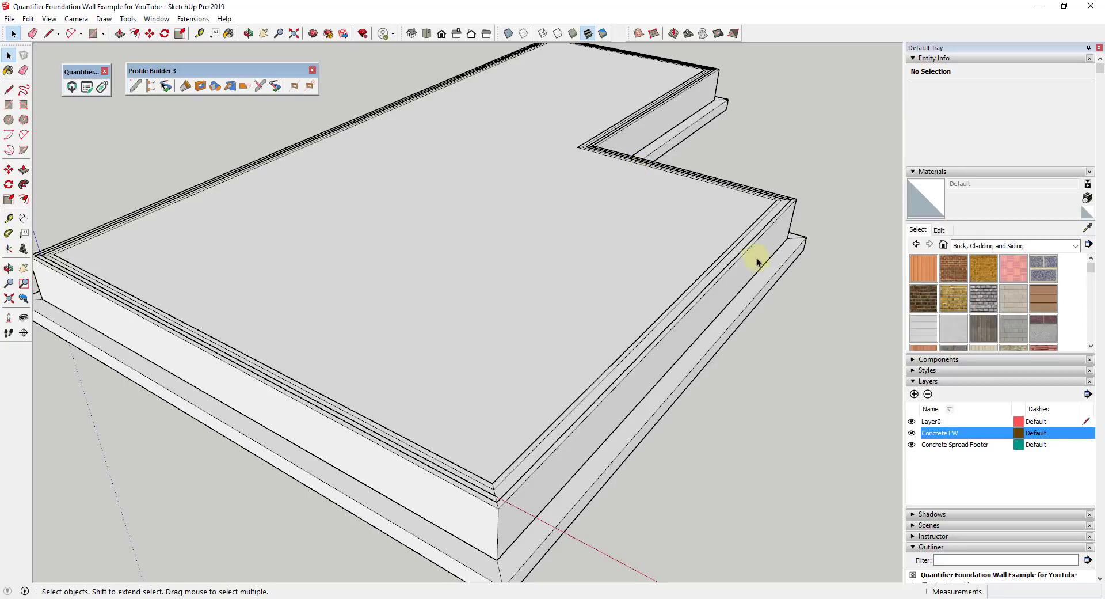
Make a group from the wall strip face and its bounding edges on top of the foundation.
{"action": "scroll", "coordinate": [748, 255], "scroll_direction": "down", "scroll_amount": 3}
{"action": "scroll", "coordinate": [725, 276], "scroll_direction": "up", "scroll_amount": 2}
{"action": "scroll", "coordinate": [578, 409], "scroll_direction": "up", "scroll_amount": 2}
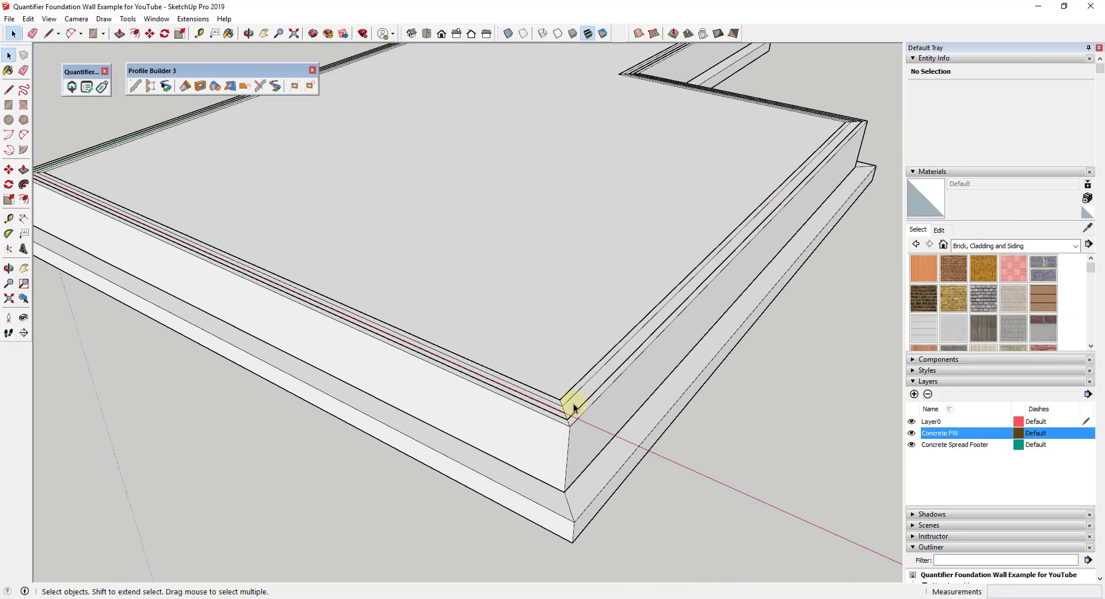
{"action": "double_click", "coordinate": [574, 406]}
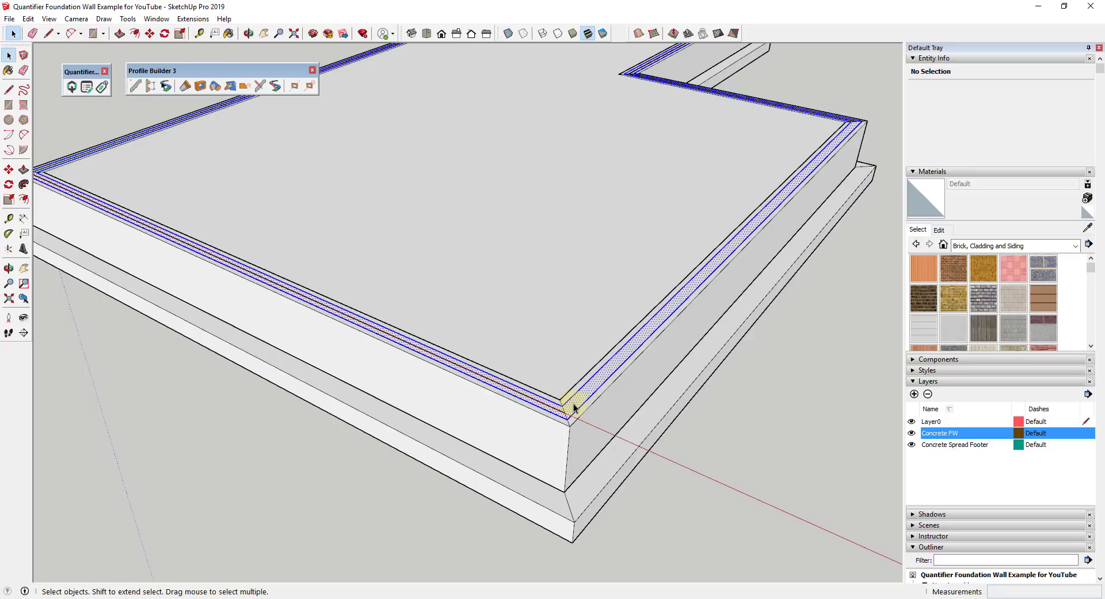
{"action": "right_click", "coordinate": [572, 404]}
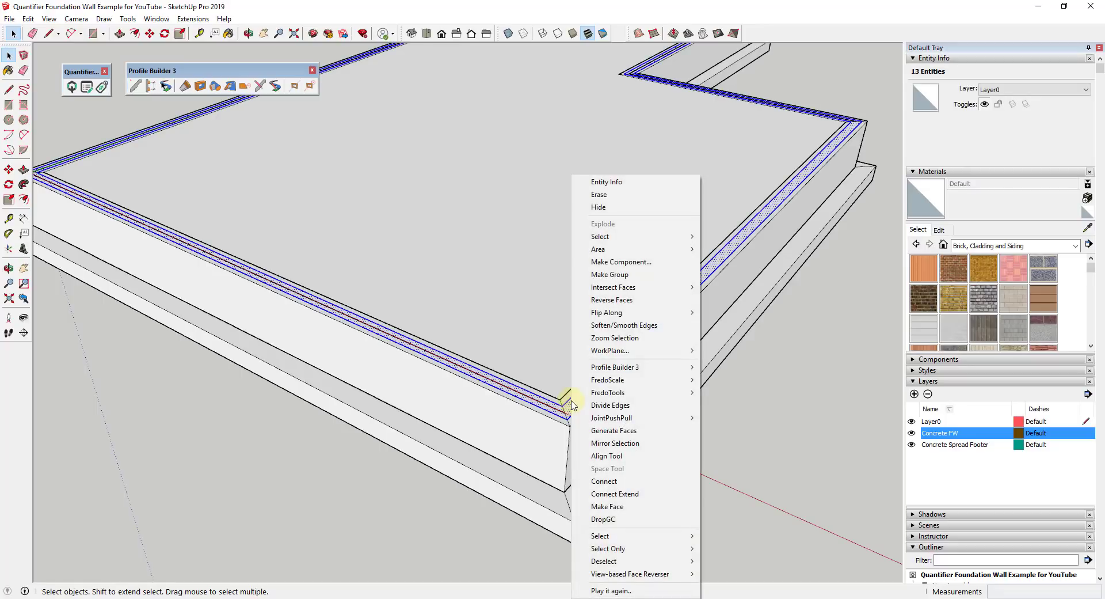
{"action": "left_click", "coordinate": [637, 274]}
Extrude the strip inside the new group 12' upward into walls, leave the group and select it.
{"action": "middle_click_drag", "start_coordinate": [701, 424], "coordinate": [644, 245]}
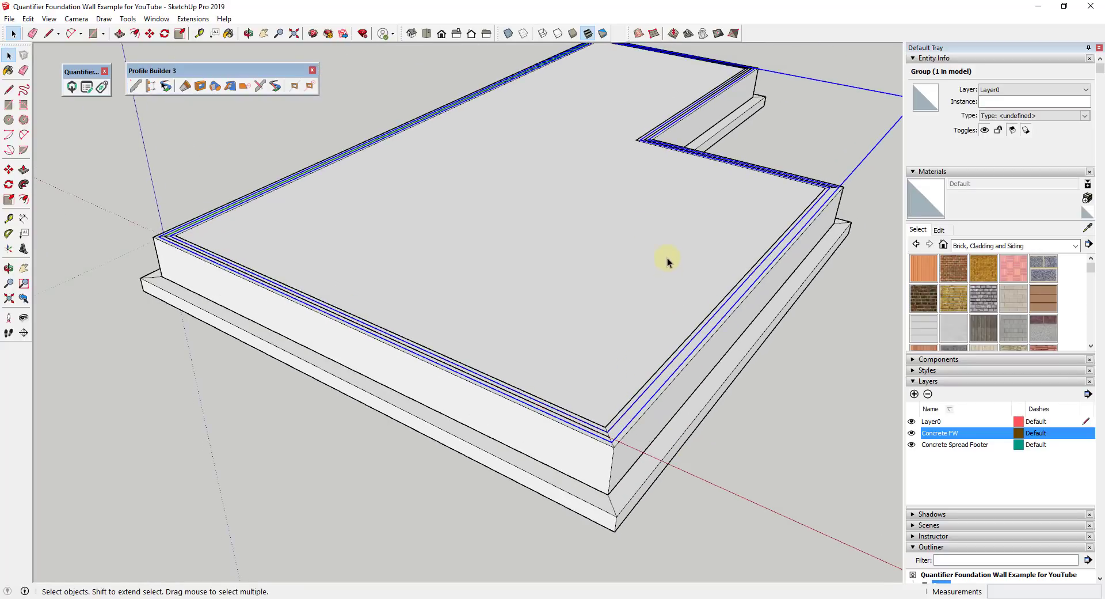
{"action": "double_click", "coordinate": [649, 397]}
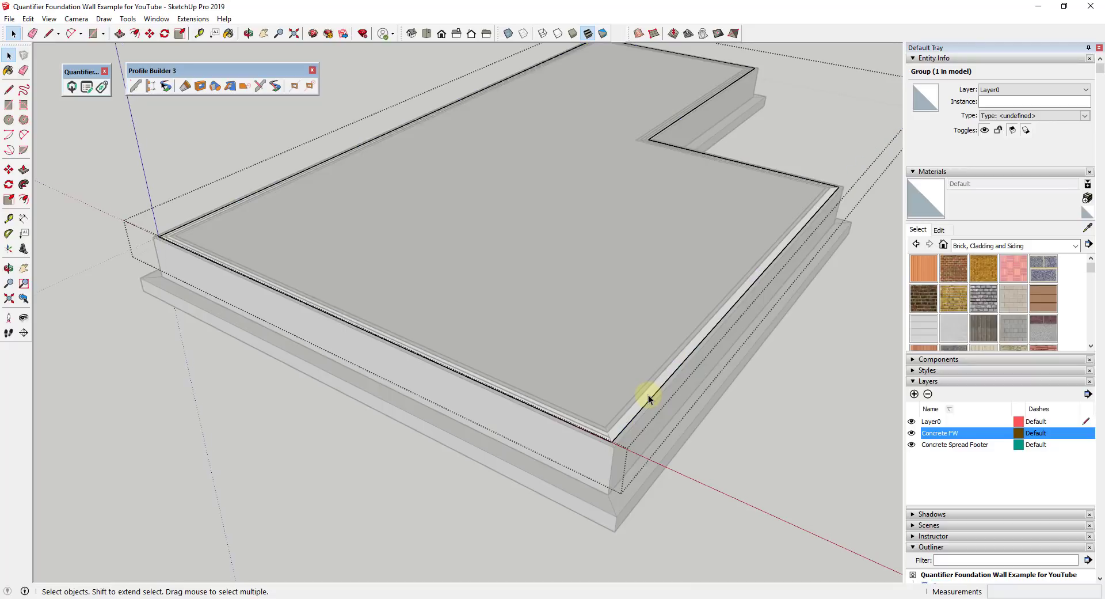
{"action": "key", "text": "p"}
{"action": "left_click", "coordinate": [643, 397]}
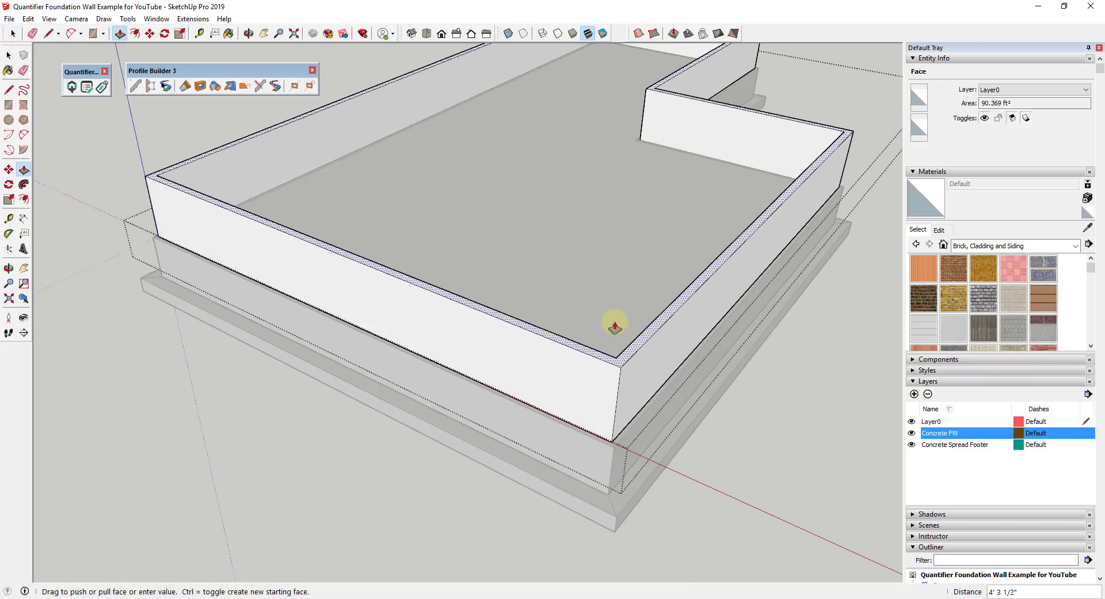
{"action": "scroll", "coordinate": [614, 327], "scroll_direction": "down", "scroll_amount": 5}
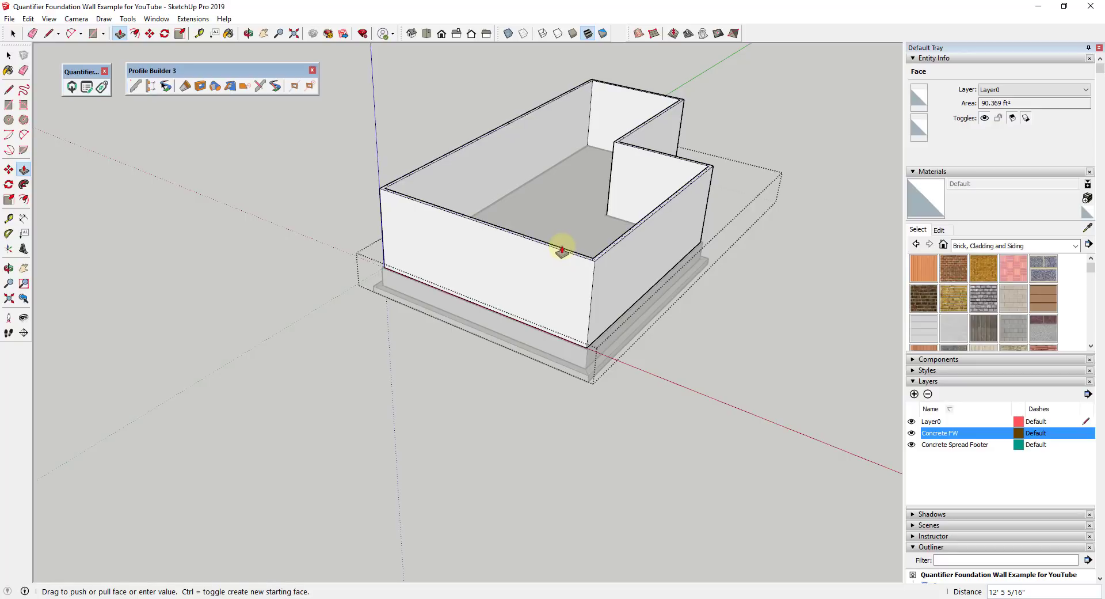
{"action": "type", "text": "12"}
{"action": "key", "text": "Return"}
{"action": "key", "text": "space"}
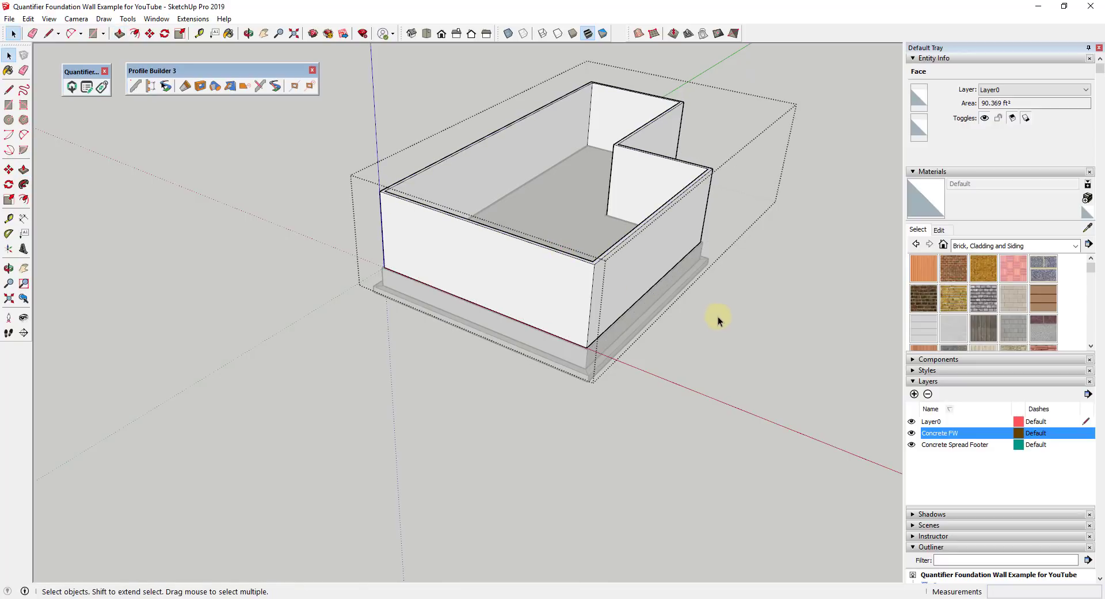
{"action": "middle_click_drag", "start_coordinate": [715, 316], "coordinate": [744, 230]}
{"action": "left_click", "coordinate": [636, 242]}
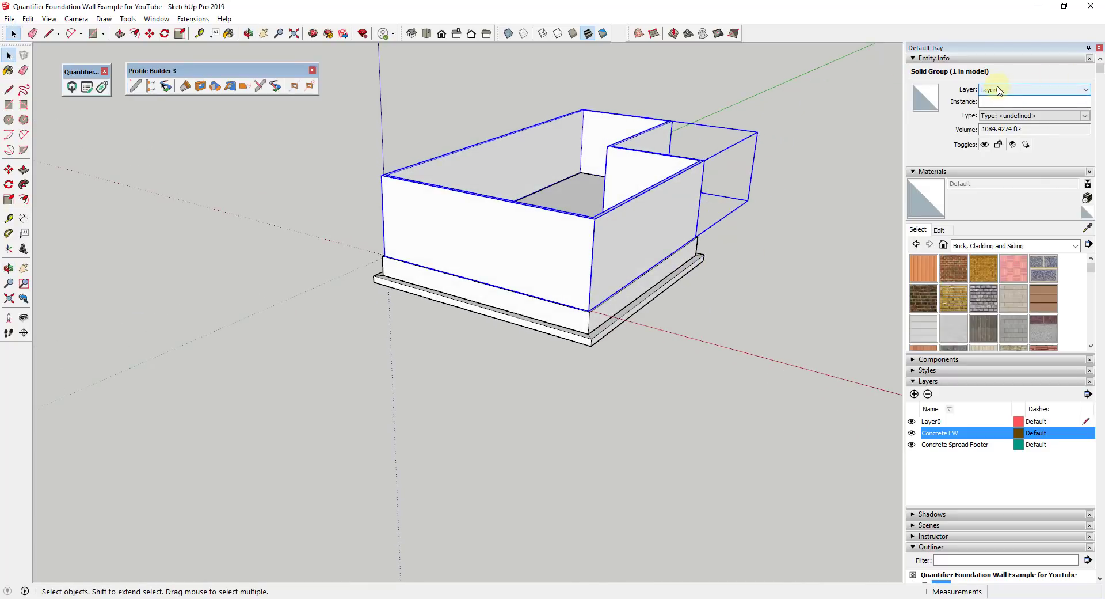
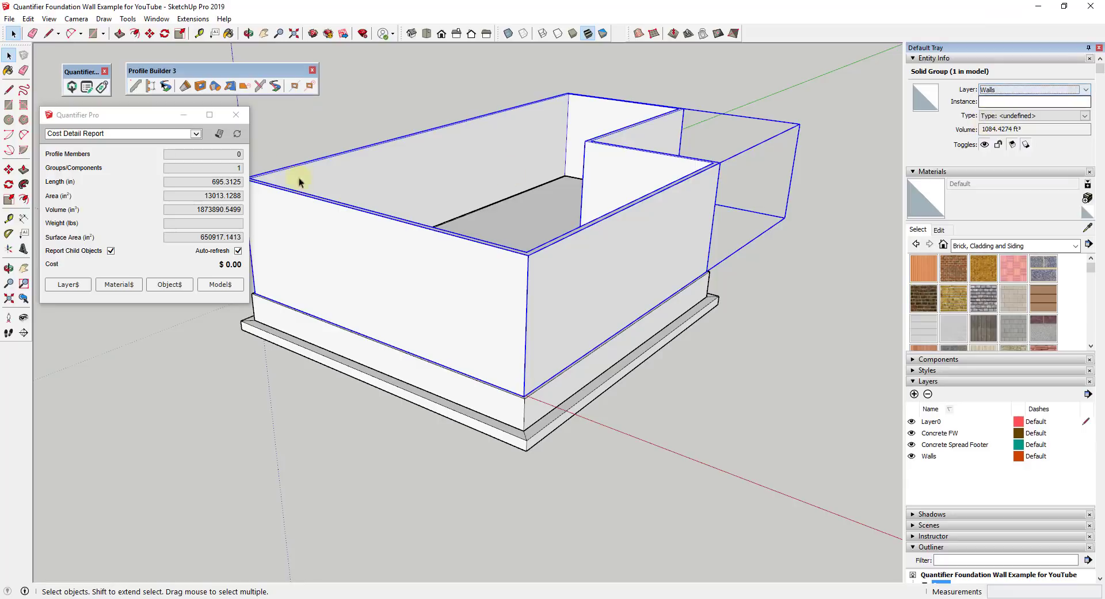
Add a new cost item for the Walls layer in Quantifier Pro's layer cost data.
{"action": "left_click", "coordinate": [68, 287]}
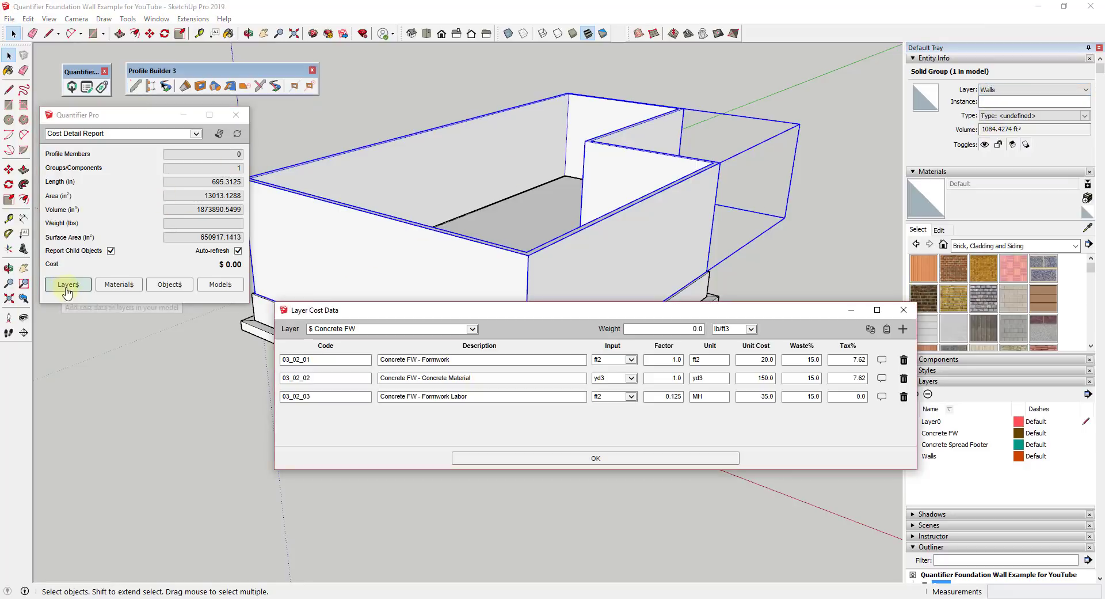
{"action": "left_click", "coordinate": [420, 330]}
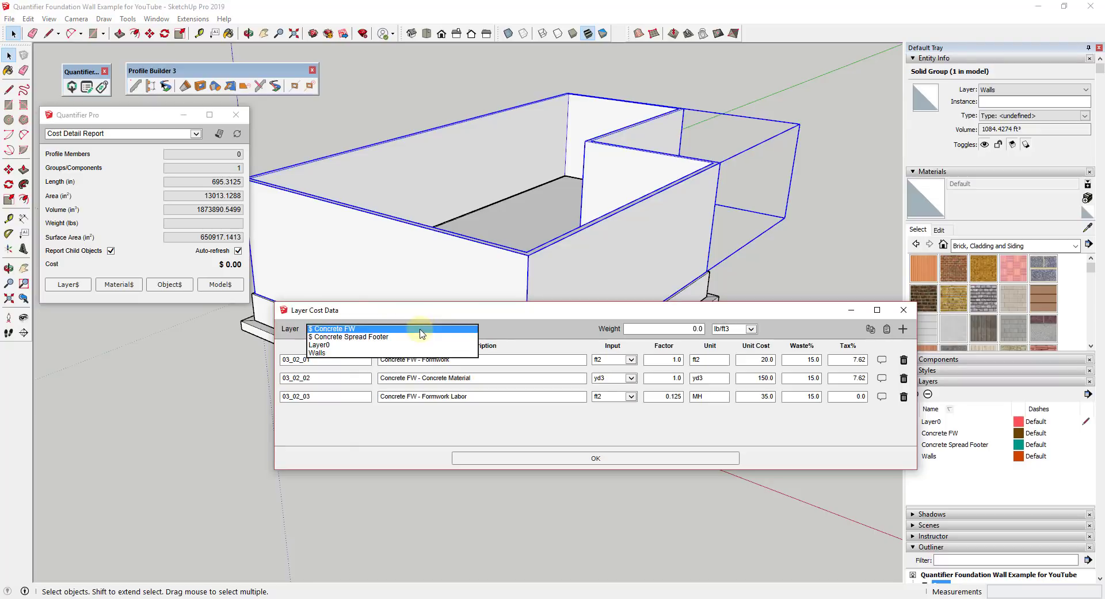
{"action": "left_click", "coordinate": [321, 352]}
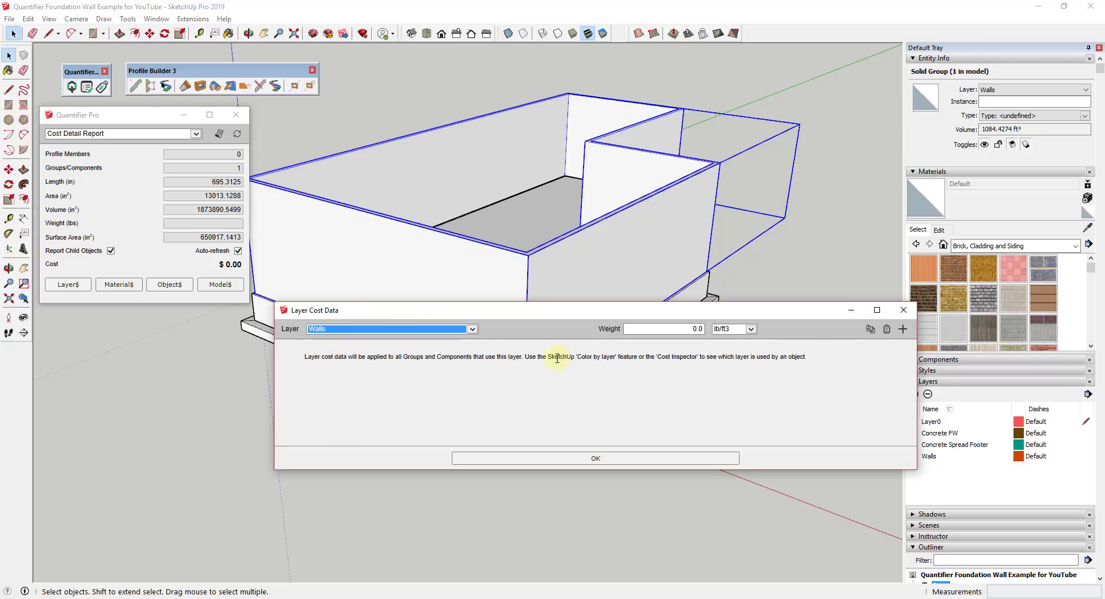
{"action": "left_click", "coordinate": [903, 328]}
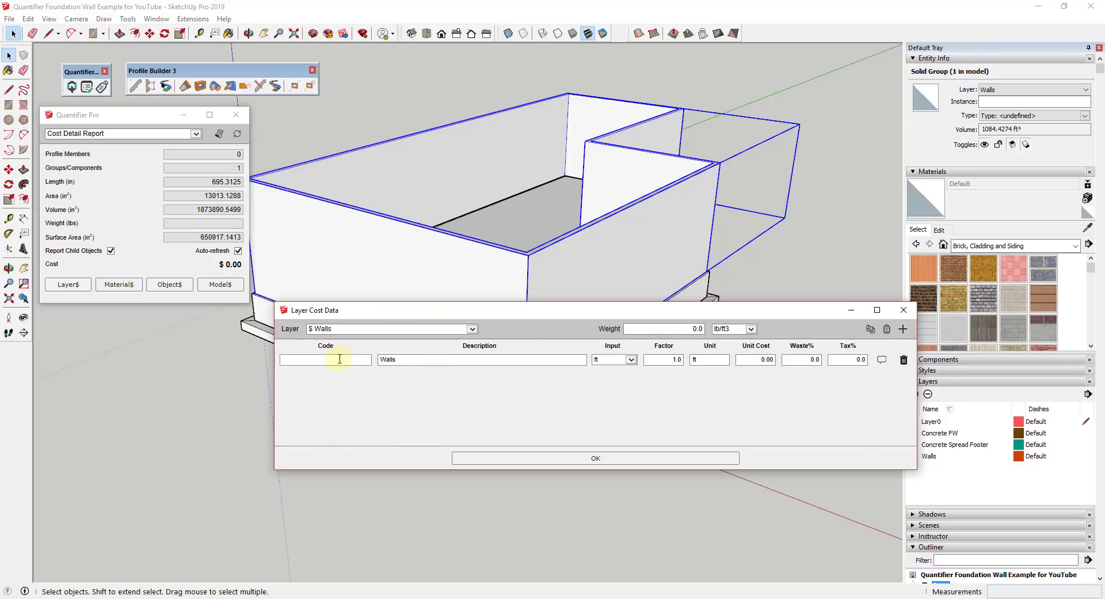
Give the Walls cost item the code 09_01, description Framing, ft2 as input and a unit cost, and save it.
{"action": "left_click_drag", "start_coordinate": [437, 362], "coordinate": [373, 362]}
{"action": "type", "text": "Framing"}
{"action": "left_click", "coordinate": [622, 360]}
{"action": "left_click", "coordinate": [606, 370]}
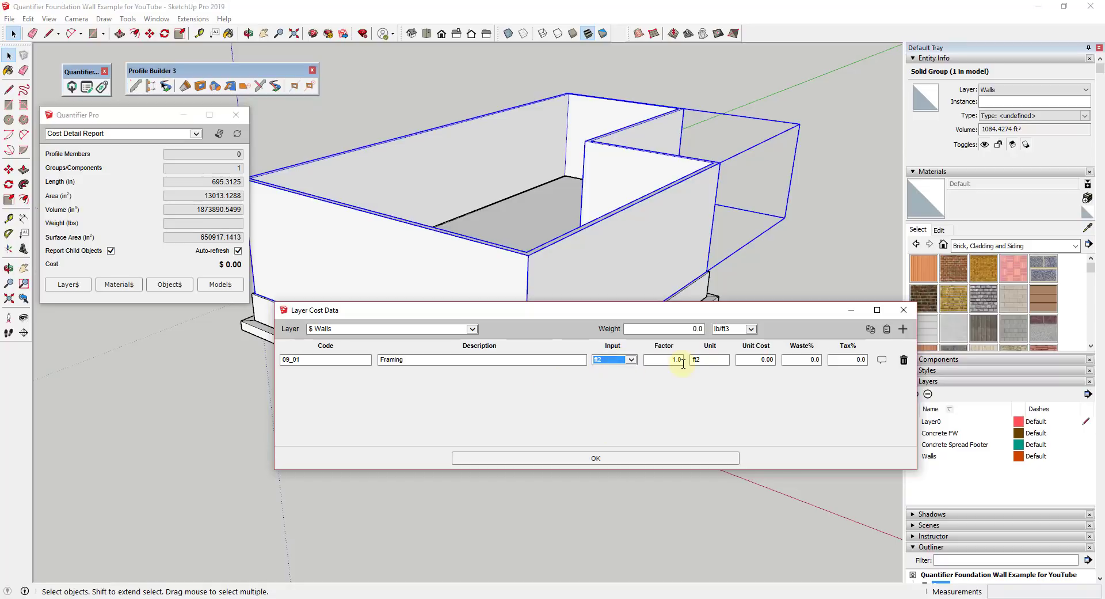
{"action": "left_click", "coordinate": [765, 359]}
{"action": "left_click", "coordinate": [609, 460]}
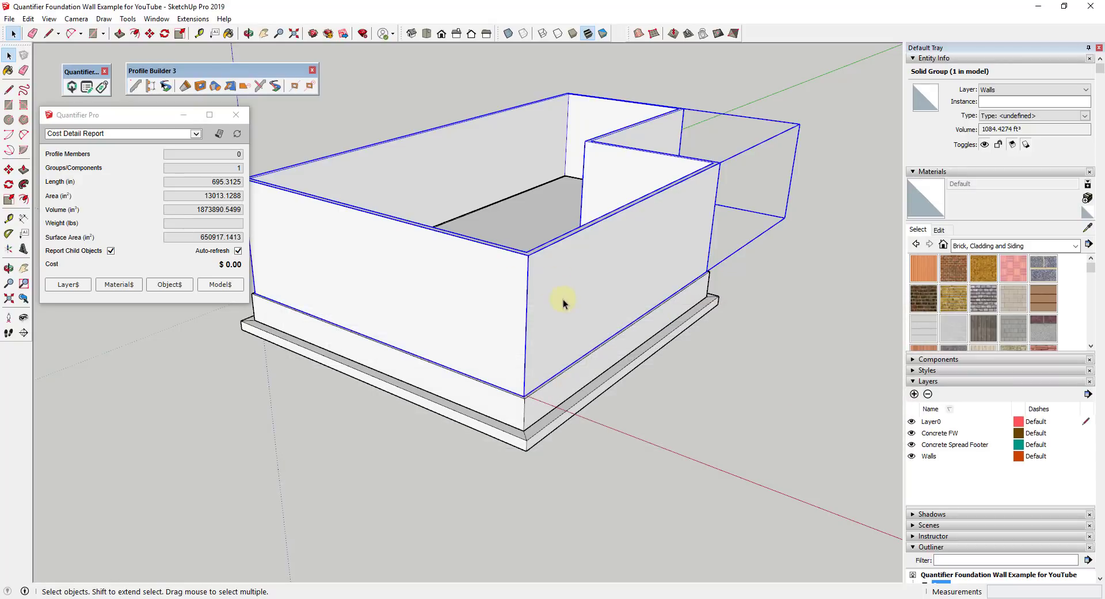
Deselect and reselect the wall group to read its refreshed cost in Quantifier Pro.
{"action": "left_click", "coordinate": [832, 377]}
{"action": "left_click", "coordinate": [620, 273]}
{"action": "middle_click_drag", "start_coordinate": [637, 294], "coordinate": [629, 278]}
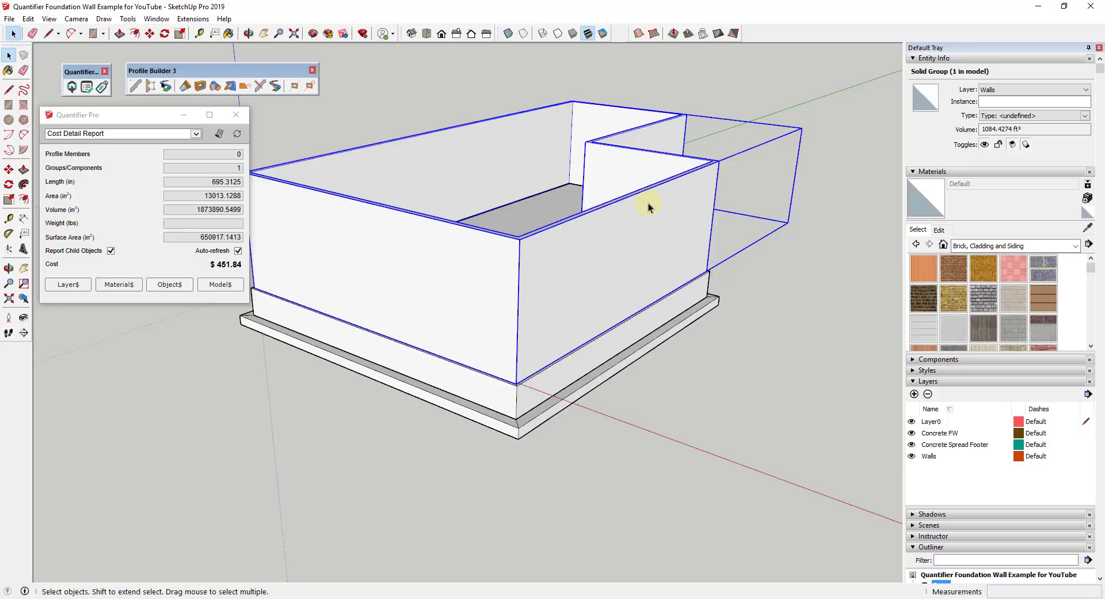
{"action": "middle_click_drag", "start_coordinate": [649, 207], "coordinate": [620, 313]}
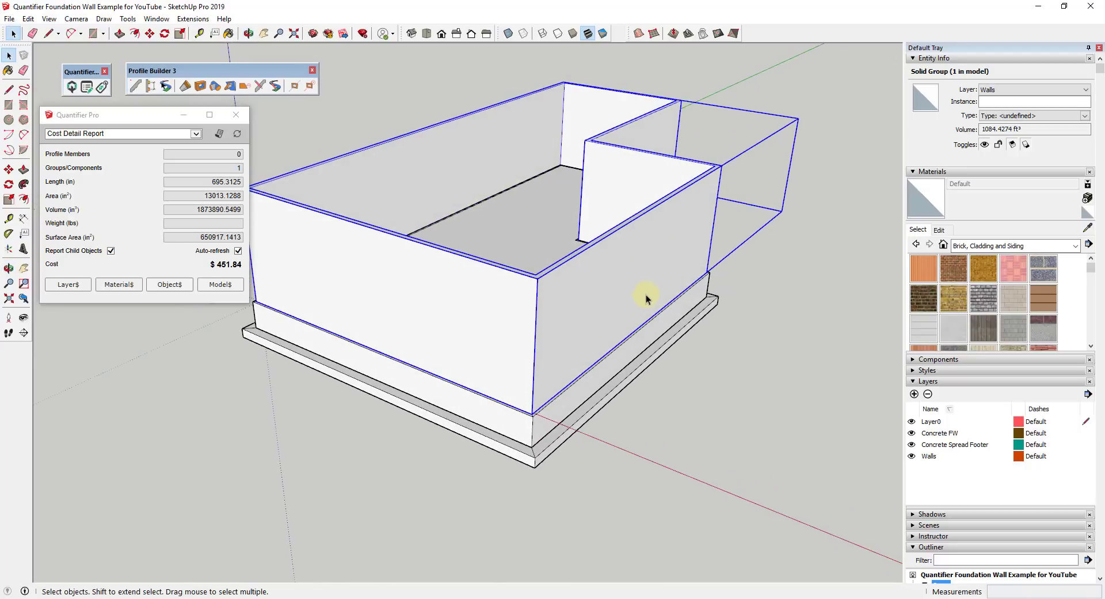
{"action": "scroll", "coordinate": [663, 298], "scroll_direction": "up", "scroll_amount": 1}
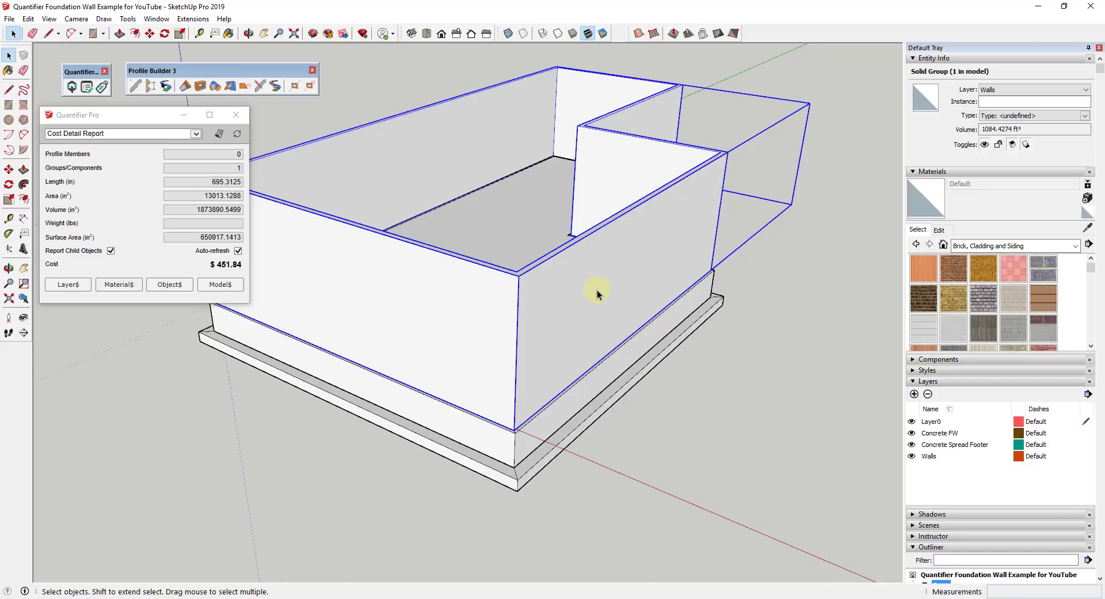
Open the wall group and select all six exterior wall faces to check their combined area.
{"action": "double_click", "coordinate": [597, 289]}
{"action": "left_click", "coordinate": [596, 289]}
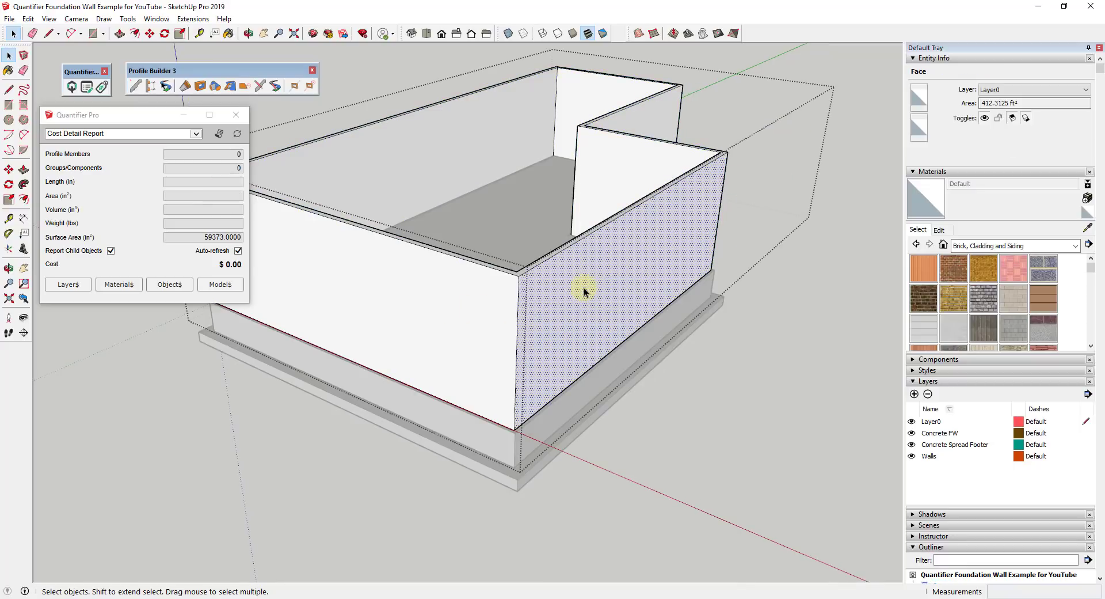
{"action": "left_click", "coordinate": [460, 311], "text": "shift"}
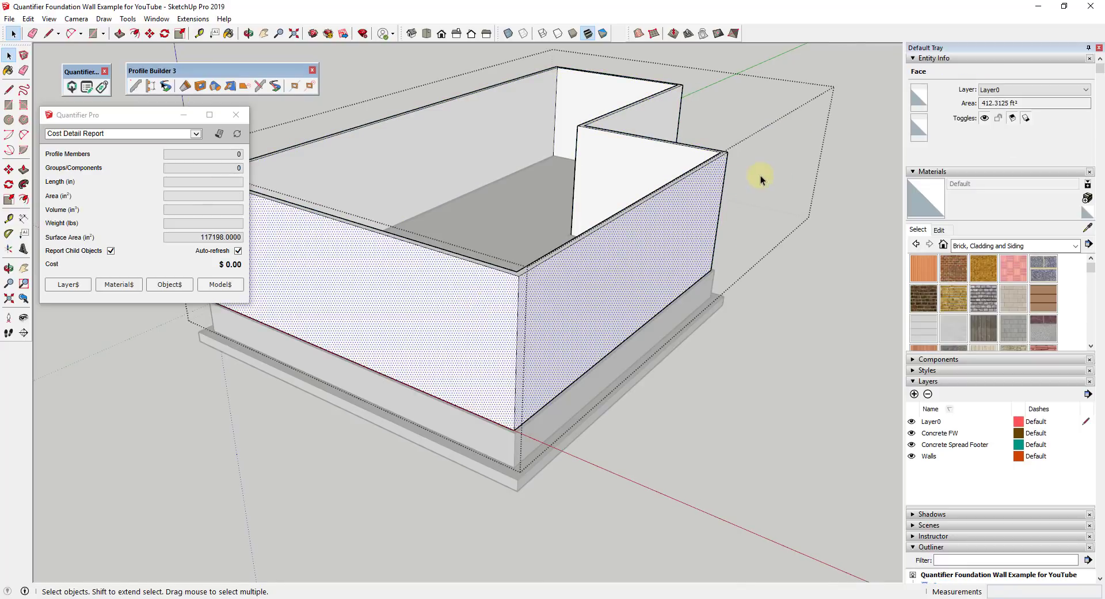
{"action": "scroll", "coordinate": [760, 177], "scroll_direction": "up", "scroll_amount": 3}
{"action": "scroll", "coordinate": [323, 249], "scroll_direction": "down", "scroll_amount": 3}
{"action": "left_click", "coordinate": [806, 239], "text": "shift"}
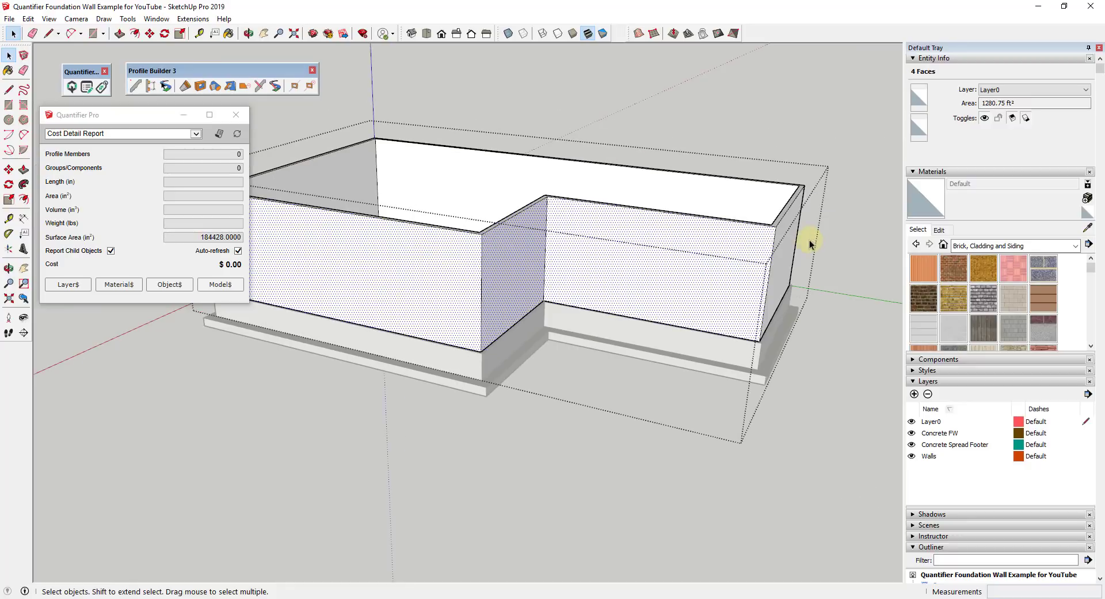
{"action": "middle_click_drag", "start_coordinate": [806, 238], "coordinate": [543, 178]}
{"action": "left_click", "coordinate": [543, 178], "text": "shift"}
{"action": "middle_click_drag", "start_coordinate": [770, 161], "coordinate": [479, 219]}
{"action": "left_click", "coordinate": [479, 219], "text": "shift"}
{"action": "scroll", "coordinate": [479, 219], "scroll_direction": "up", "scroll_amount": 1}
{"action": "scroll", "coordinate": [691, 186], "scroll_direction": "up", "scroll_amount": 1}
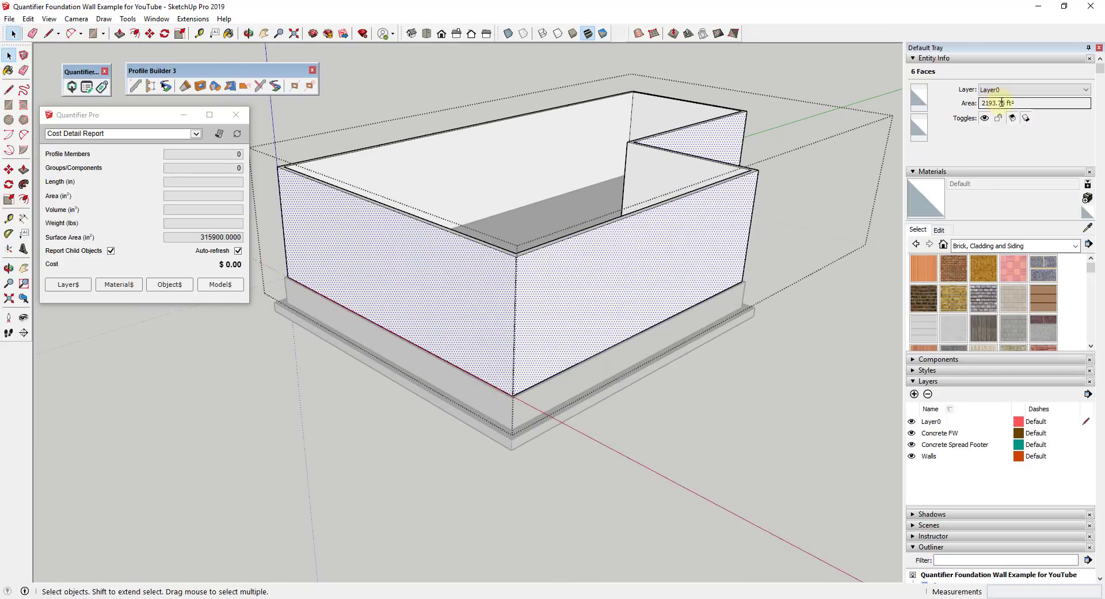
Reselect the wall group to check its cost, and select its top face inside the group to read the area.
{"action": "left_click", "coordinate": [820, 367]}
{"action": "left_click", "coordinate": [661, 271]}
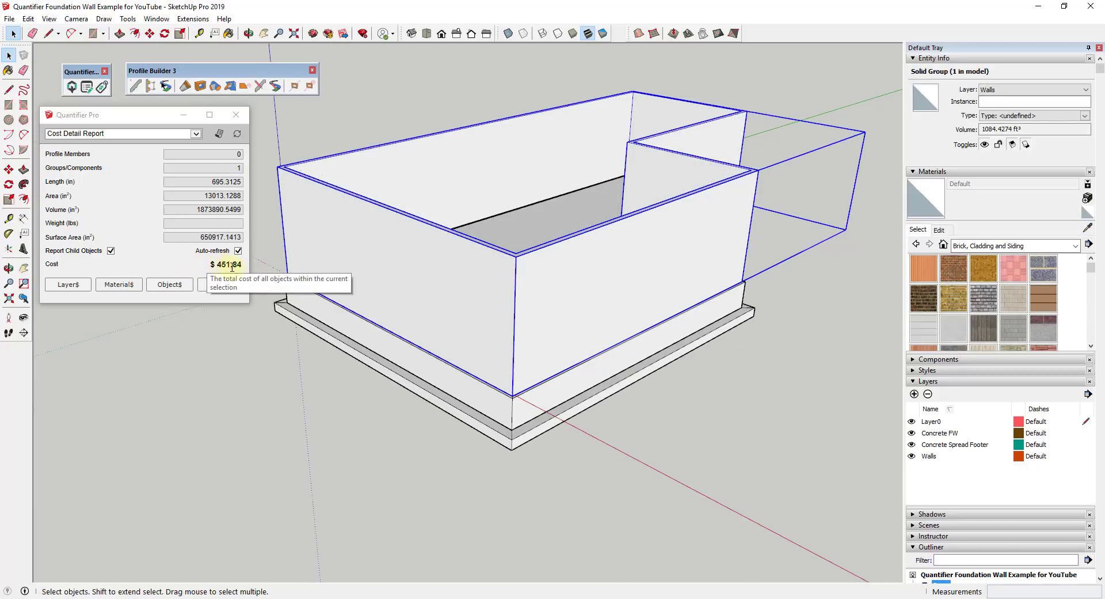
{"action": "middle_click_drag", "start_coordinate": [567, 294], "coordinate": [585, 293]}
{"action": "scroll", "coordinate": [515, 296], "scroll_direction": "up", "scroll_amount": 3}
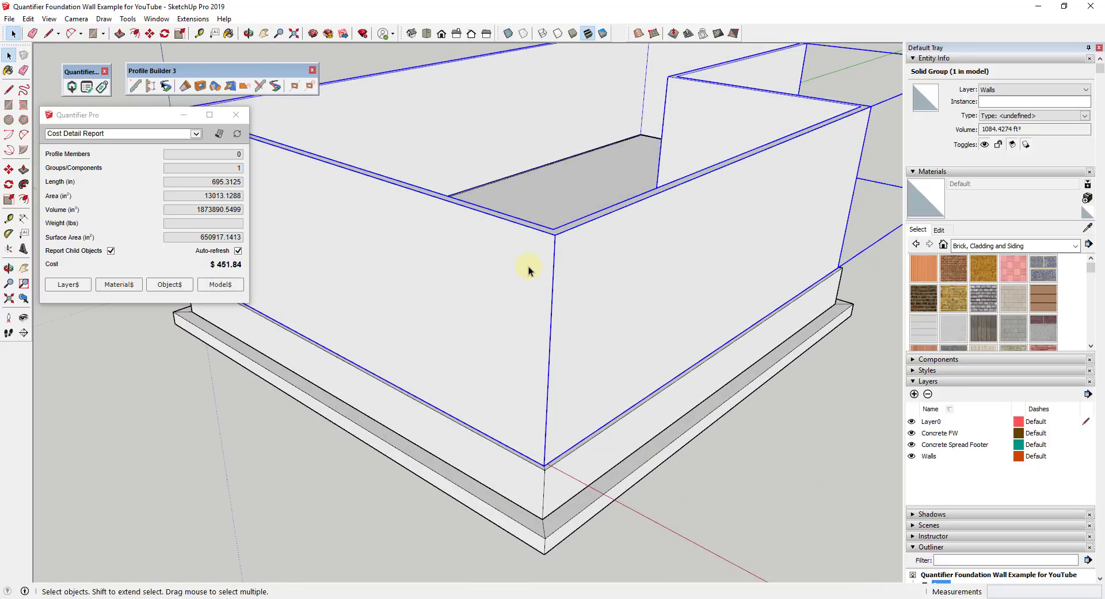
{"action": "double_click", "coordinate": [528, 275]}
{"action": "middle_click_drag", "start_coordinate": [525, 271], "coordinate": [567, 328]}
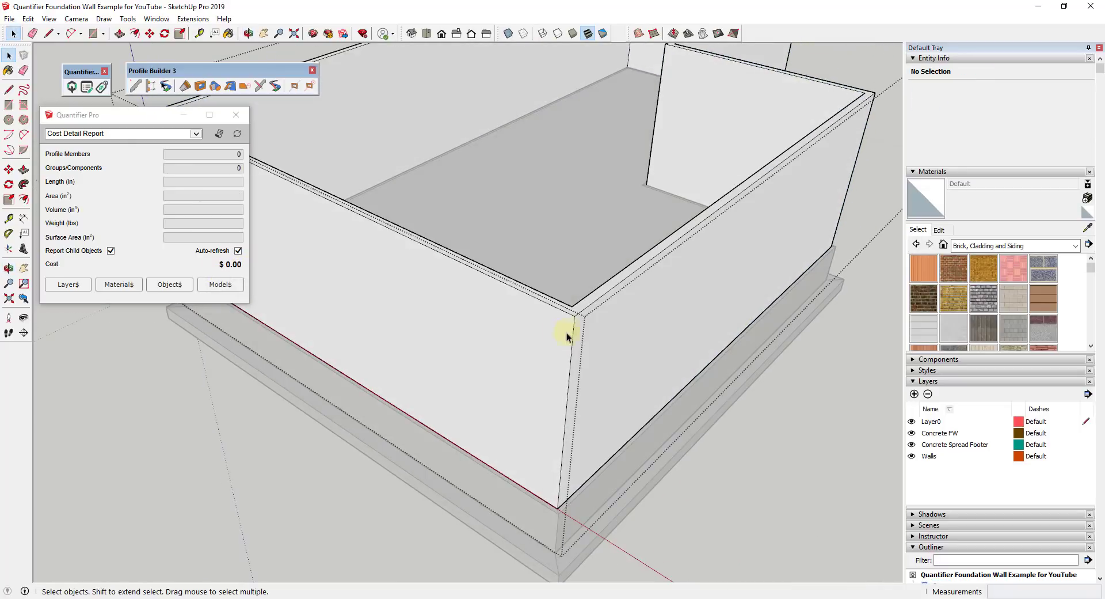
{"action": "left_click", "coordinate": [592, 300]}
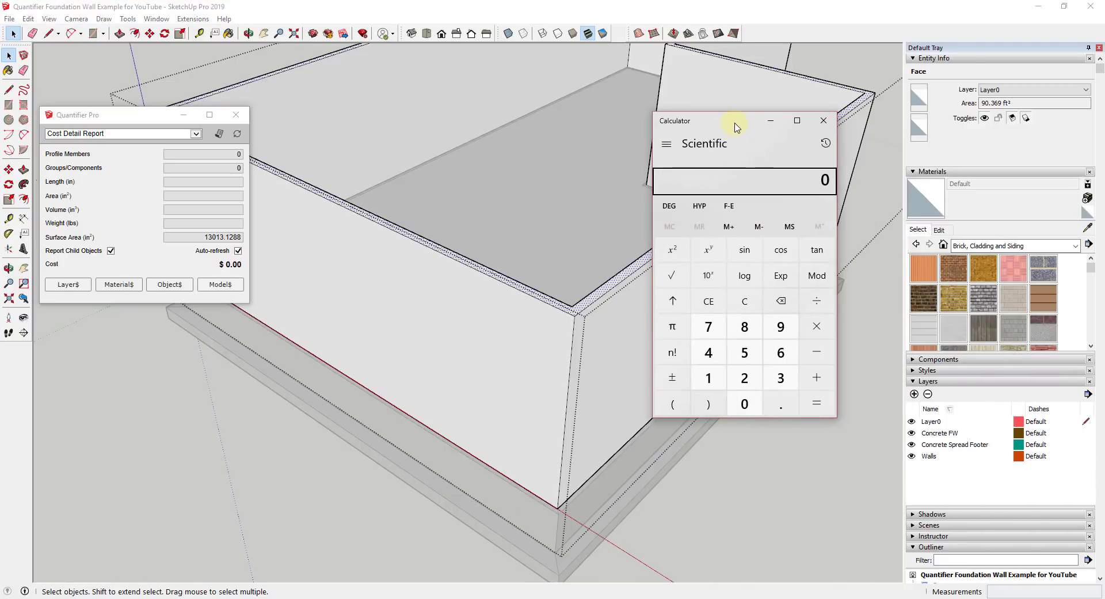
Multiply the top face's area, 90.369, by 5 in Calculator, and close Calculator to return to the model.
{"action": "type", "text": "90.369"}
{"action": "key", "text": "asterisk"}
{"action": "type", "text": "5"}
{"action": "key", "text": "Return"}
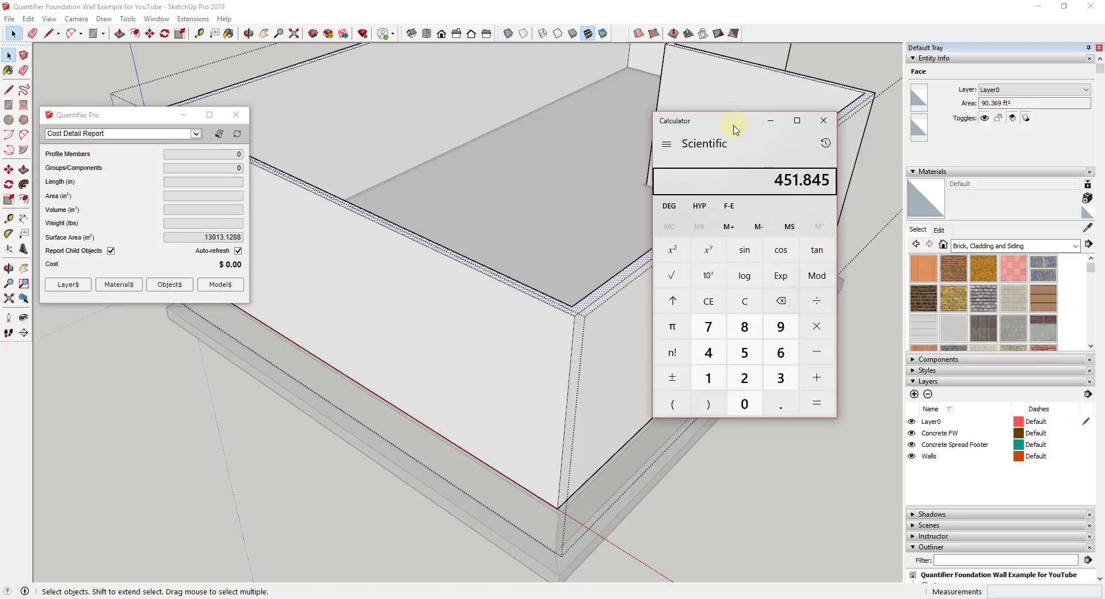
{"action": "left_click", "coordinate": [835, 132]}
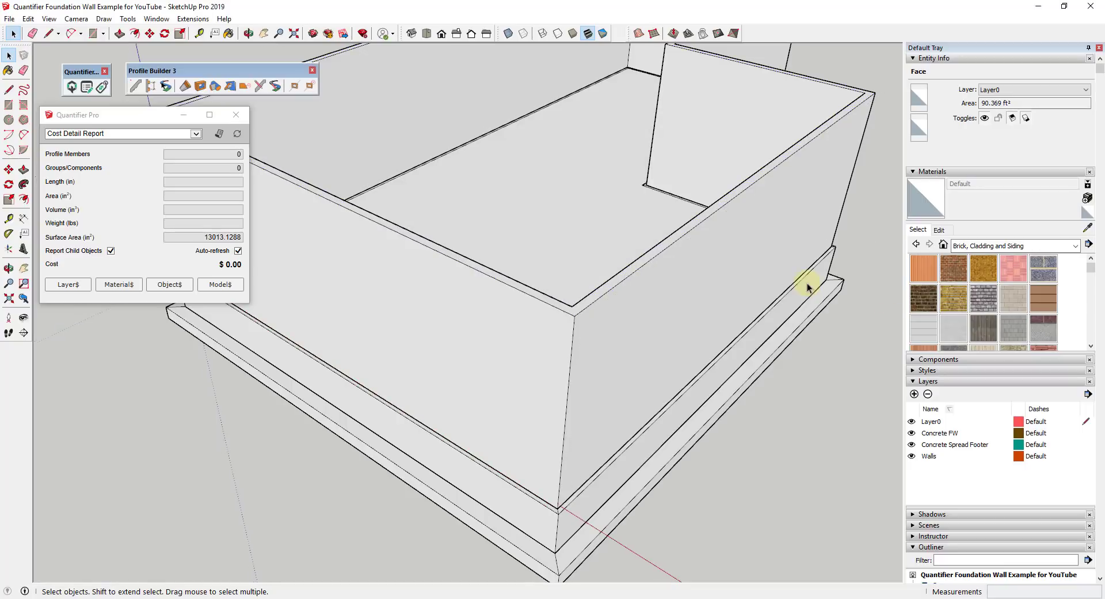
Leave the group's editing context and select the whole wall group to compare its cost with the calculation.
{"action": "left_click", "coordinate": [765, 251]}
{"action": "middle_click_drag", "start_coordinate": [765, 251], "coordinate": [682, 282]}
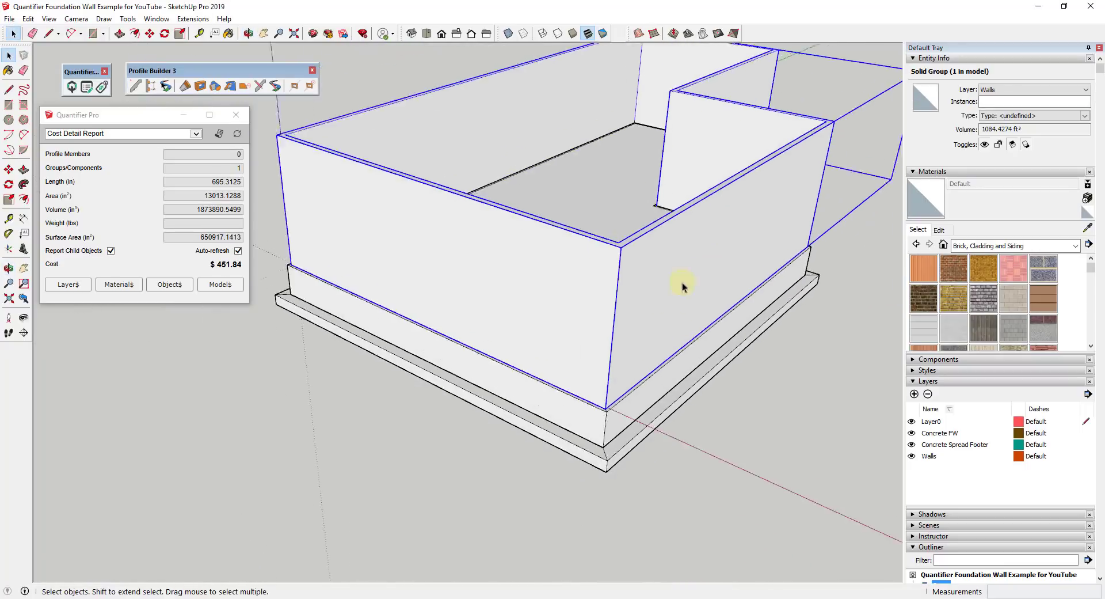
{"action": "scroll", "coordinate": [682, 282], "scroll_direction": "down", "scroll_amount": 2}
{"action": "scroll", "coordinate": [733, 128], "scroll_direction": "up", "scroll_amount": 2}
{"action": "scroll", "coordinate": [673, 138], "scroll_direction": "down", "scroll_amount": 2}
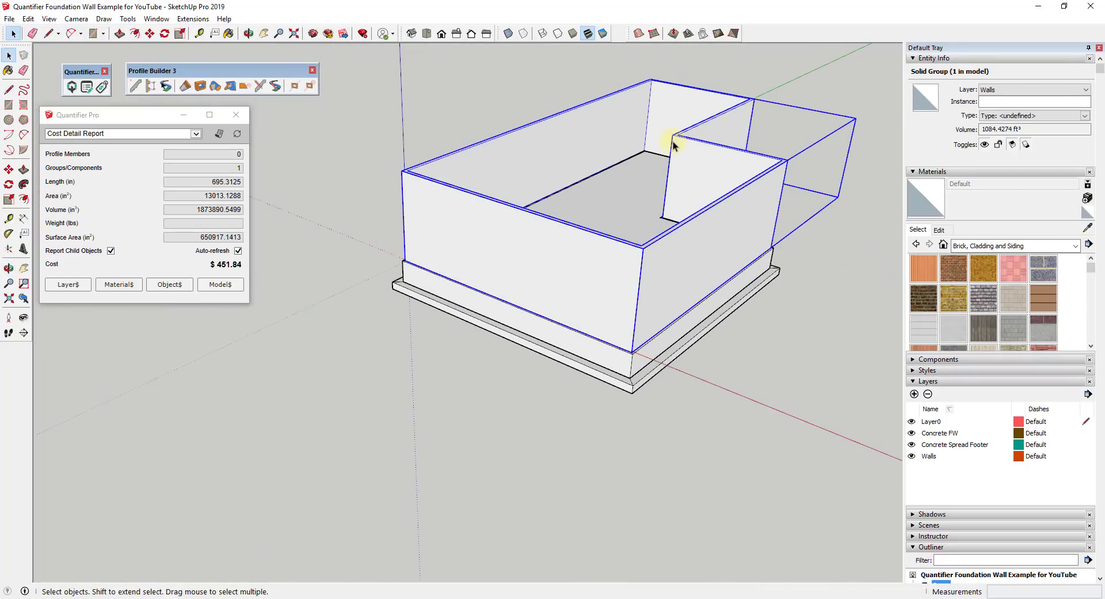
Open the wall group and paint all its exterior wall faces with Cladding Siding White, finishing outside the group.
{"action": "middle_click_drag", "start_coordinate": [740, 237], "coordinate": [717, 229]}
{"action": "double_click", "coordinate": [677, 281]}
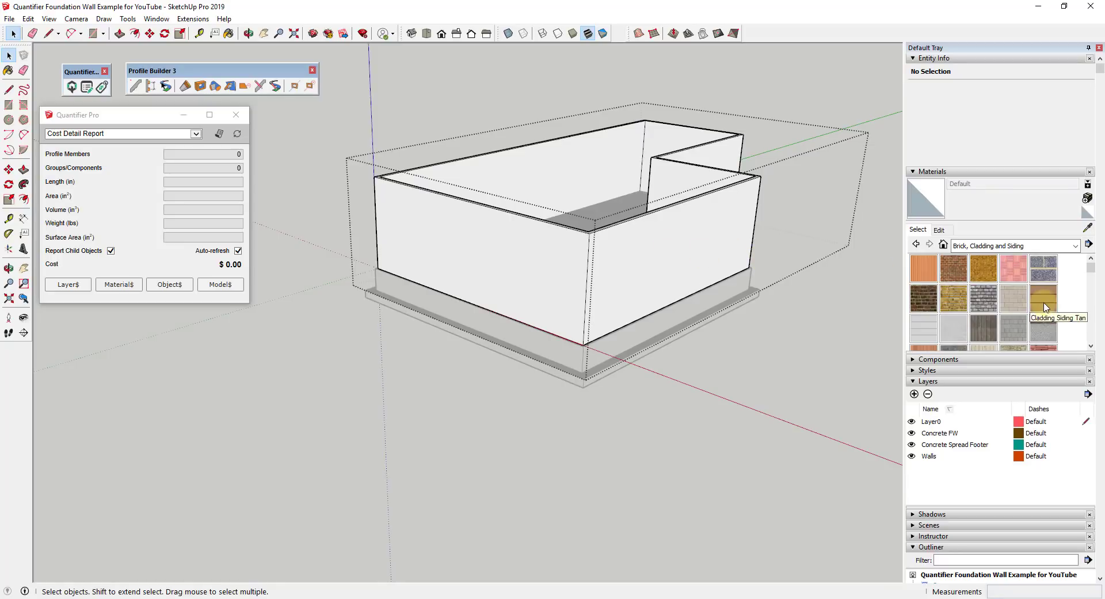
{"action": "left_click", "coordinate": [924, 329]}
{"action": "left_click", "coordinate": [730, 242]}
{"action": "left_click", "coordinate": [511, 247]}
{"action": "mouse_move", "coordinate": [511, 246]}
{"action": "middle_mouse_down"}
{"action": "mouse_move", "coordinate": [536, 271]}
{"action": "mouse_move", "coordinate": [469, 222]}
{"action": "middle_mouse_up"}
{"action": "left_click", "coordinate": [469, 222]}
{"action": "middle_click_drag", "start_coordinate": [304, 194], "coordinate": [610, 194]}
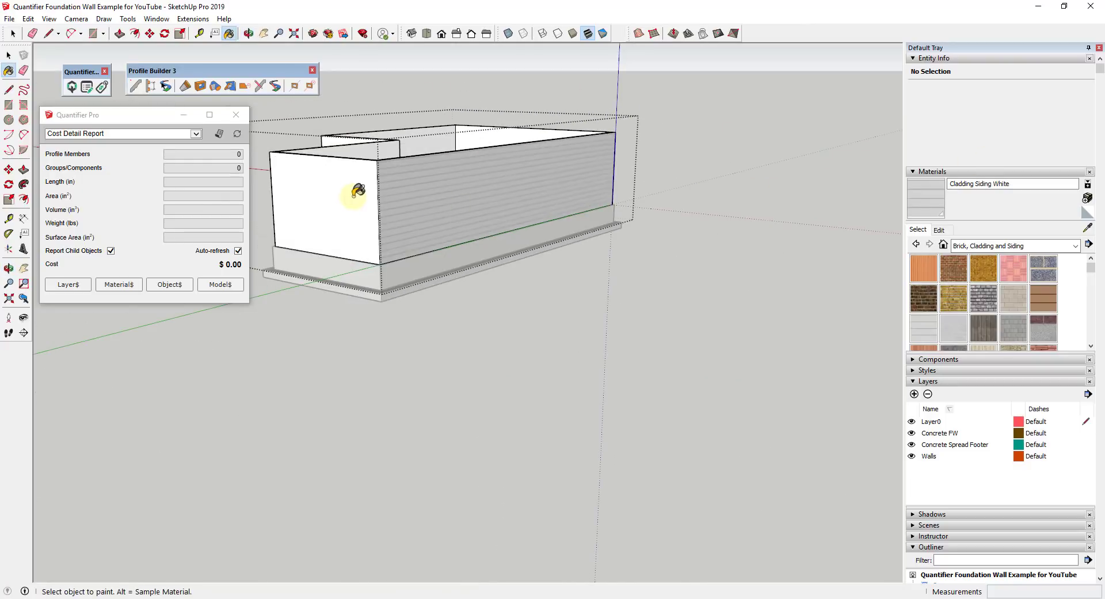
{"action": "left_click", "coordinate": [359, 191]}
{"action": "middle_click_drag", "start_coordinate": [364, 193], "coordinate": [593, 209]}
{"action": "left_click", "coordinate": [593, 209]}
{"action": "left_click", "coordinate": [397, 191]}
{"action": "middle_click_drag", "start_coordinate": [397, 191], "coordinate": [831, 251]}
{"action": "scroll", "coordinate": [765, 239], "scroll_direction": "up", "scroll_amount": 3}
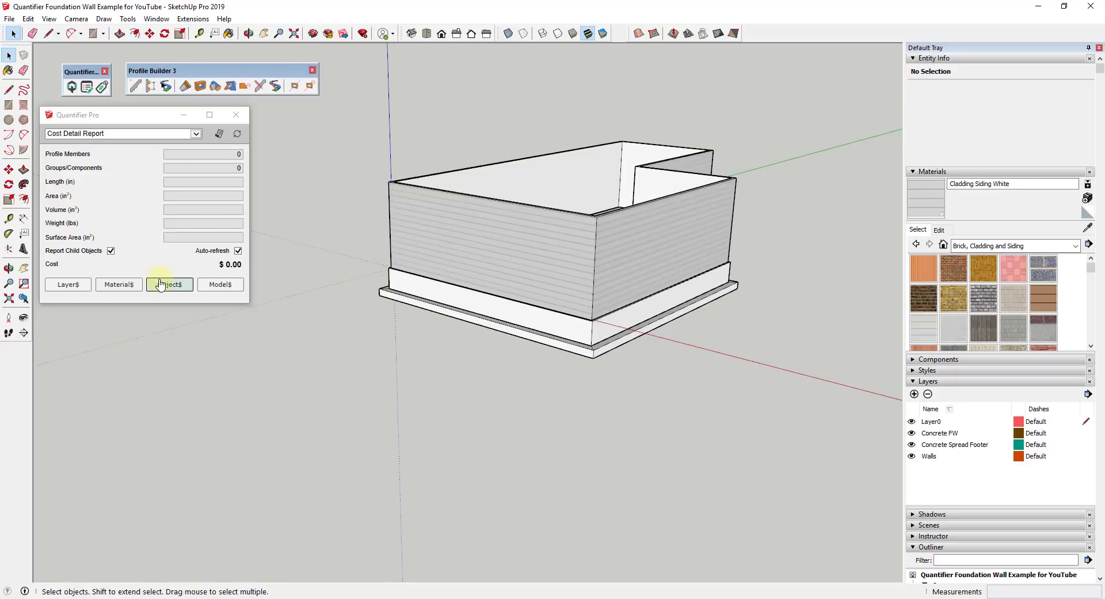
Delete the Framing item from the Walls layer's cost data, confirm, and reselect the wall group to check its cost.
{"action": "left_click", "coordinate": [137, 286]}
{"action": "left_click", "coordinate": [585, 239]}
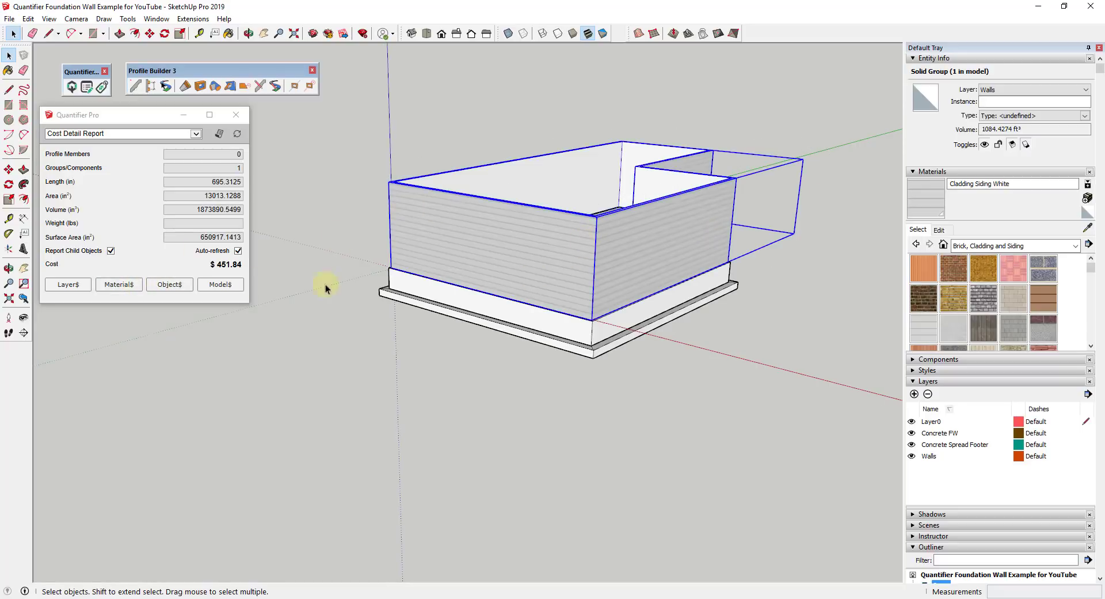
{"action": "left_click", "coordinate": [60, 294]}
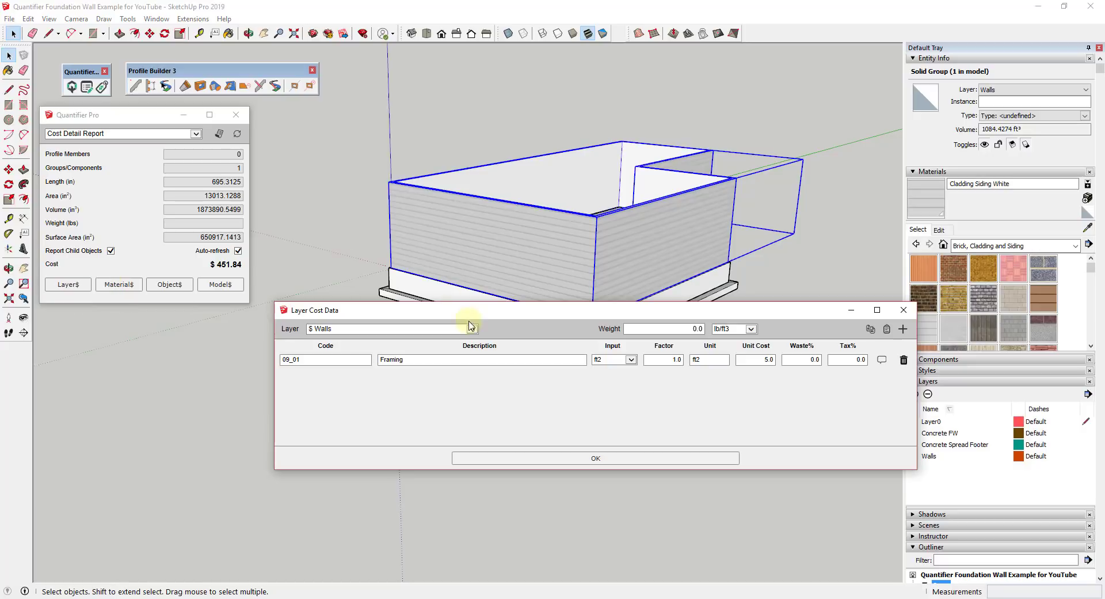
{"action": "left_click", "coordinate": [904, 359]}
{"action": "left_click", "coordinate": [591, 464]}
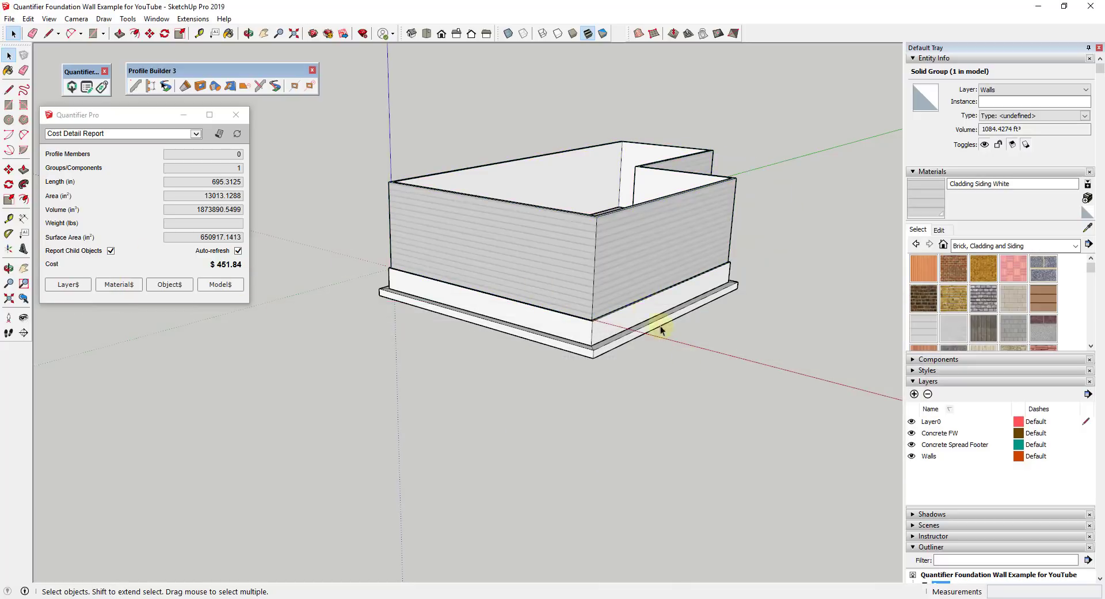
{"action": "left_click", "coordinate": [612, 246]}
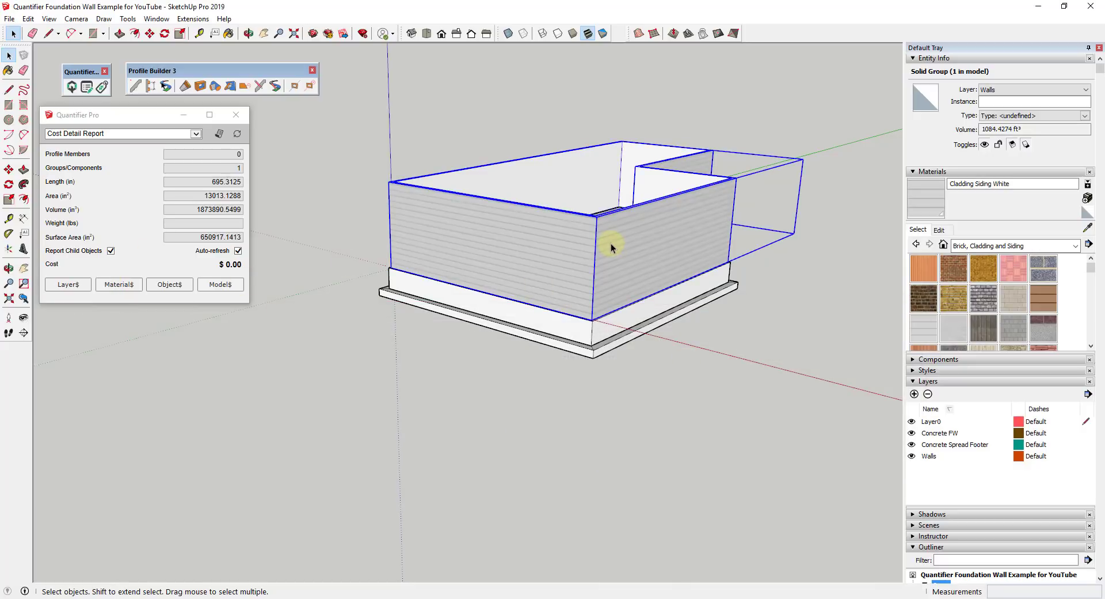
Open the material cost data and choose Cladding Siding White as the material.
{"action": "left_click", "coordinate": [117, 285]}
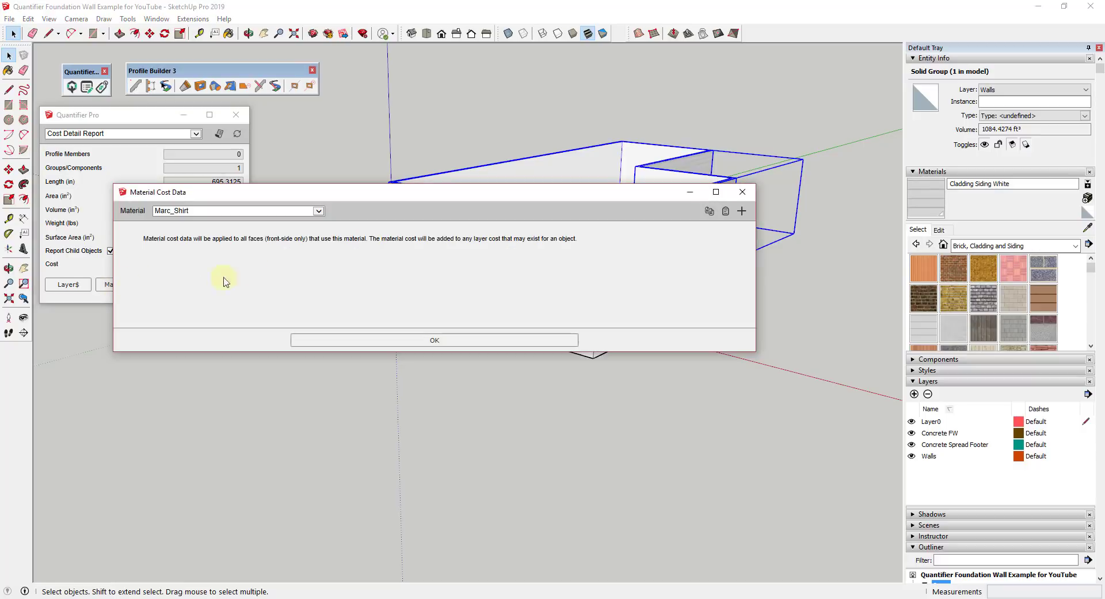
{"action": "left_click_drag", "start_coordinate": [402, 198], "coordinate": [356, 320]}
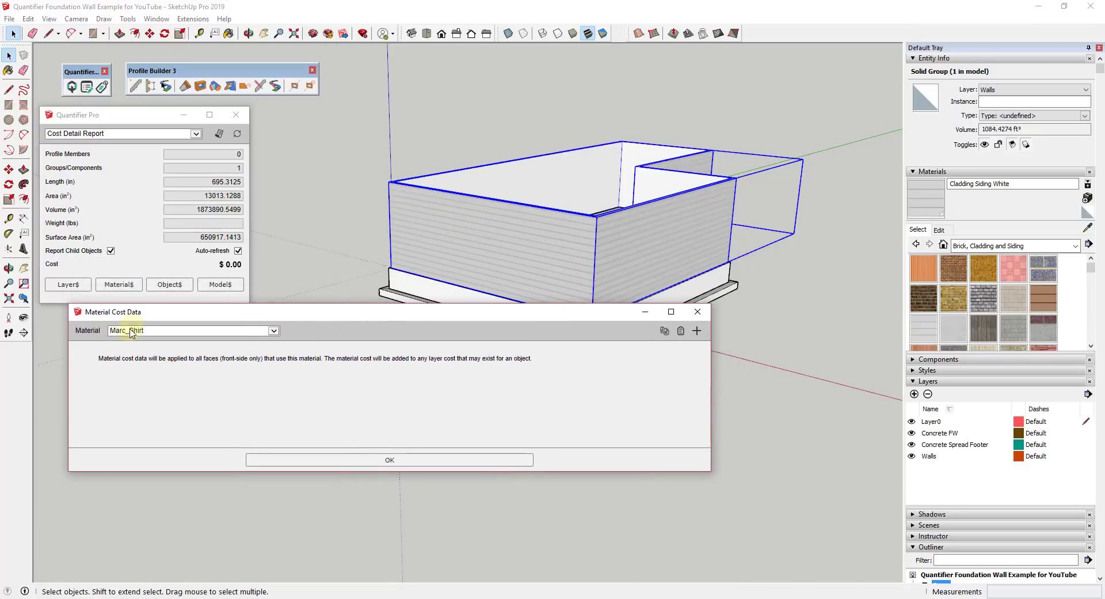
{"action": "left_click", "coordinate": [148, 331]}
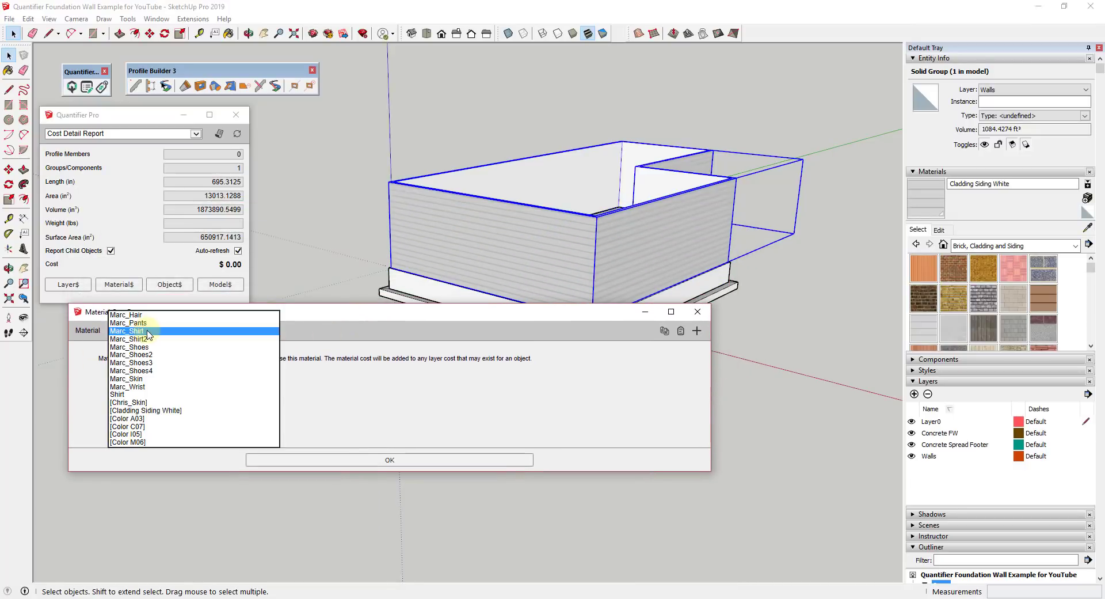
{"action": "left_click", "coordinate": [173, 411]}
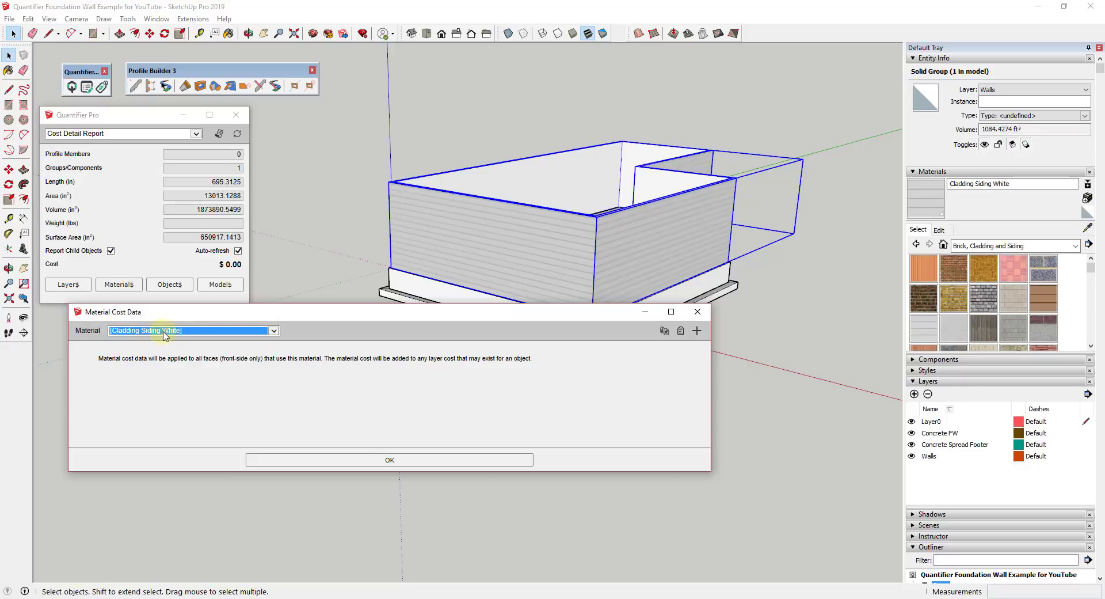
Add a cost item with code 09_01, description Framing and a unit cost of 5 per square foot of surface.
{"action": "left_click", "coordinate": [698, 331]}
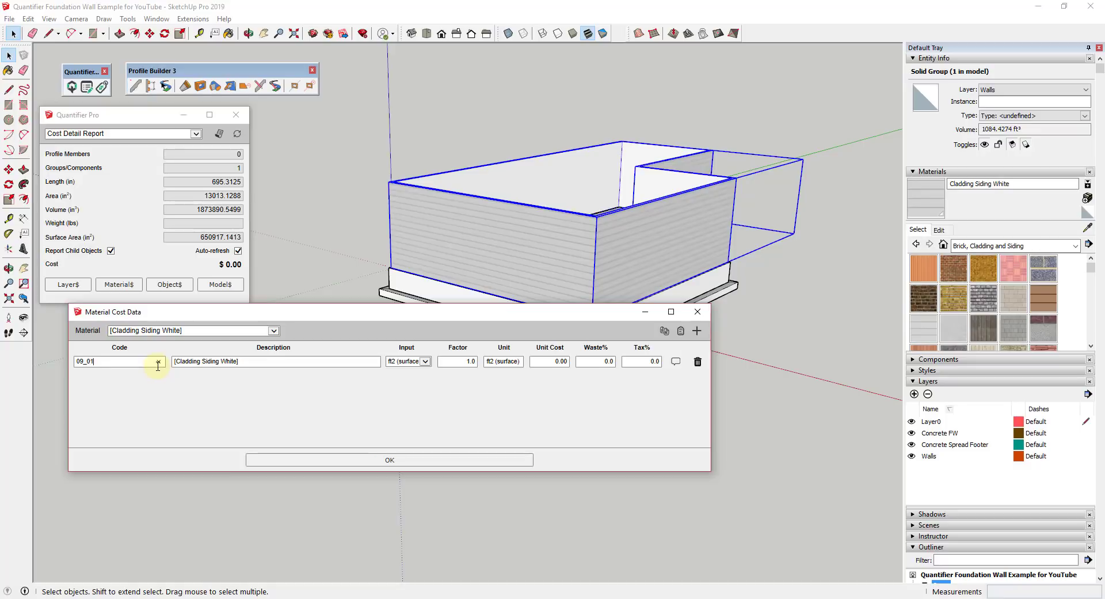
{"action": "key", "text": "Tab"}
{"action": "type", "text": "F"}
{"action": "key", "text": "ctrl+a"}
Add a second cost item with code 09_02, description Plywood and a unit cost of 4.
{"action": "left_click", "coordinate": [698, 332]}
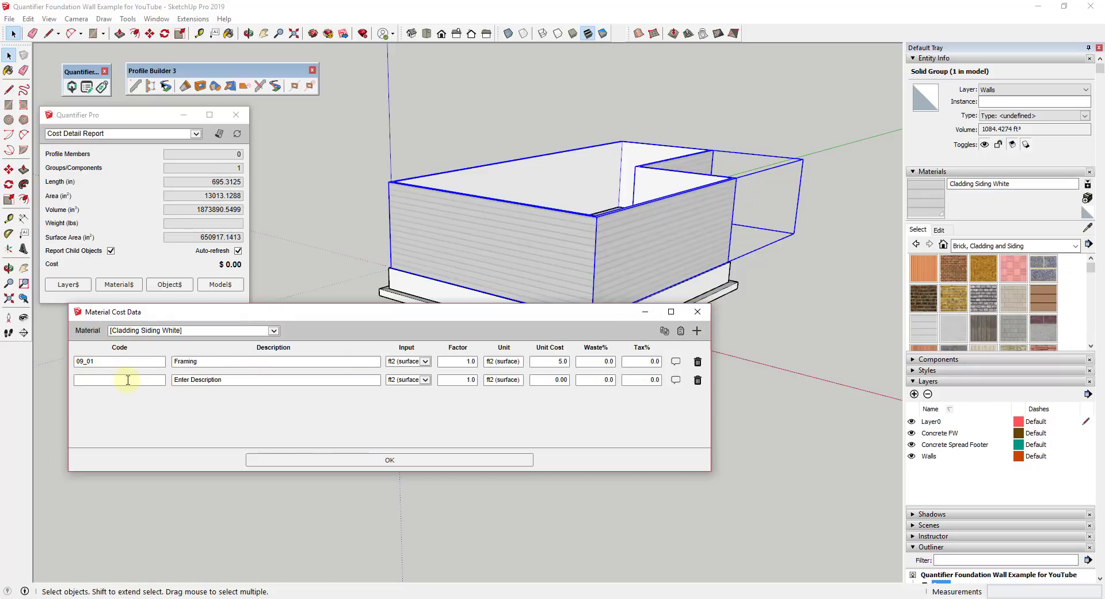
{"action": "type", "text": "09"}
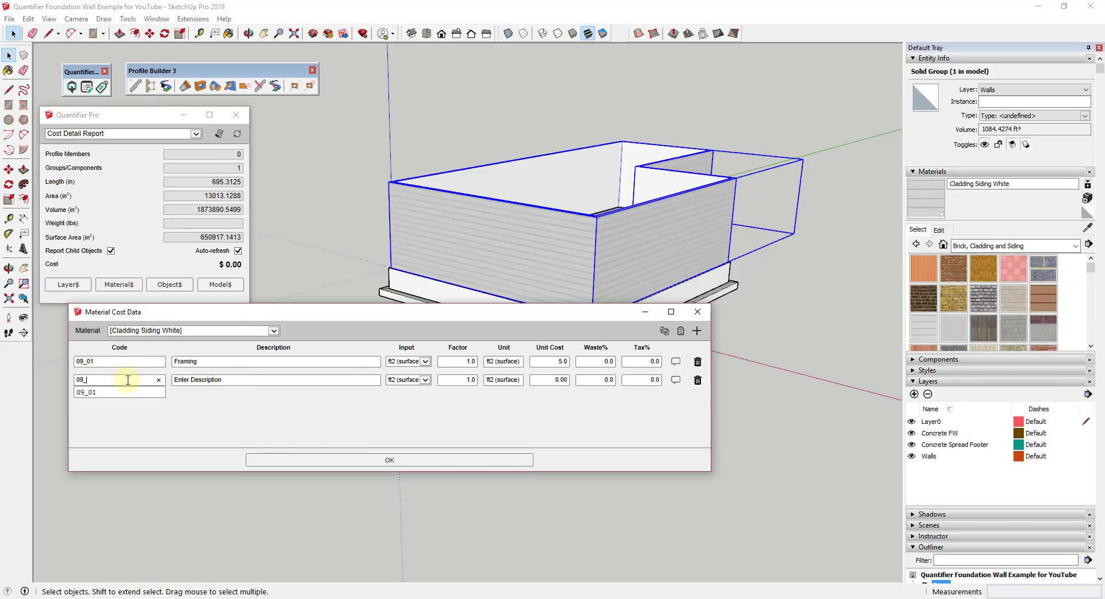
{"action": "type", "text": "_02"}
{"action": "key", "text": "Tab"}
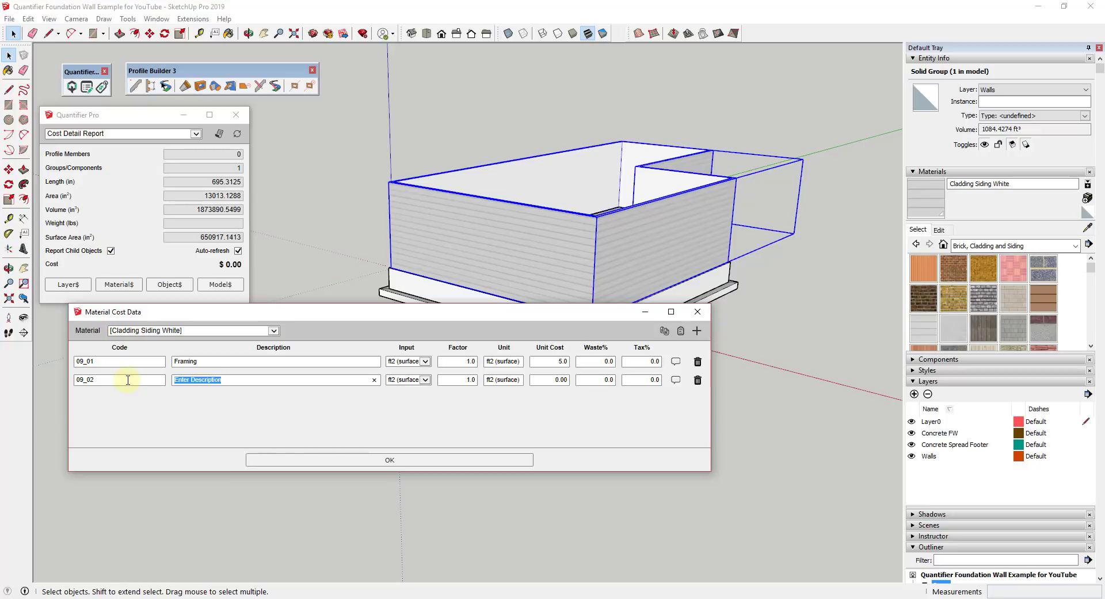
{"action": "type", "text": "Plywood"}
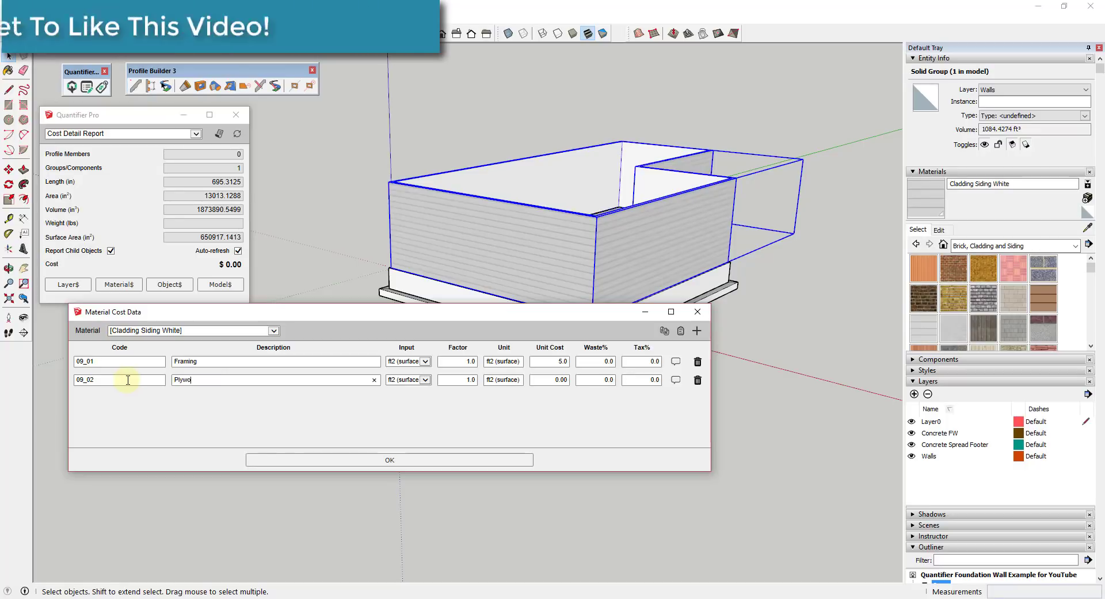
{"action": "key", "text": "Tab"}
{"action": "key", "text": "Tab"}
{"action": "key", "text": "Tab"}
{"action": "key", "text": "Tab"}
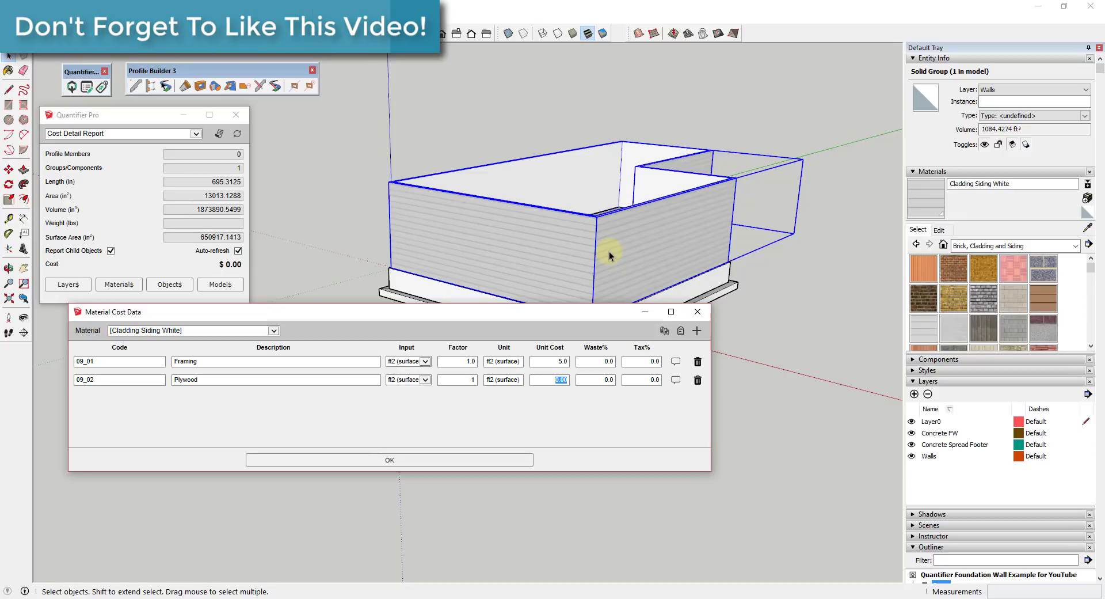
{"action": "type", "text": "4"}
{"action": "key", "text": "Tab"}
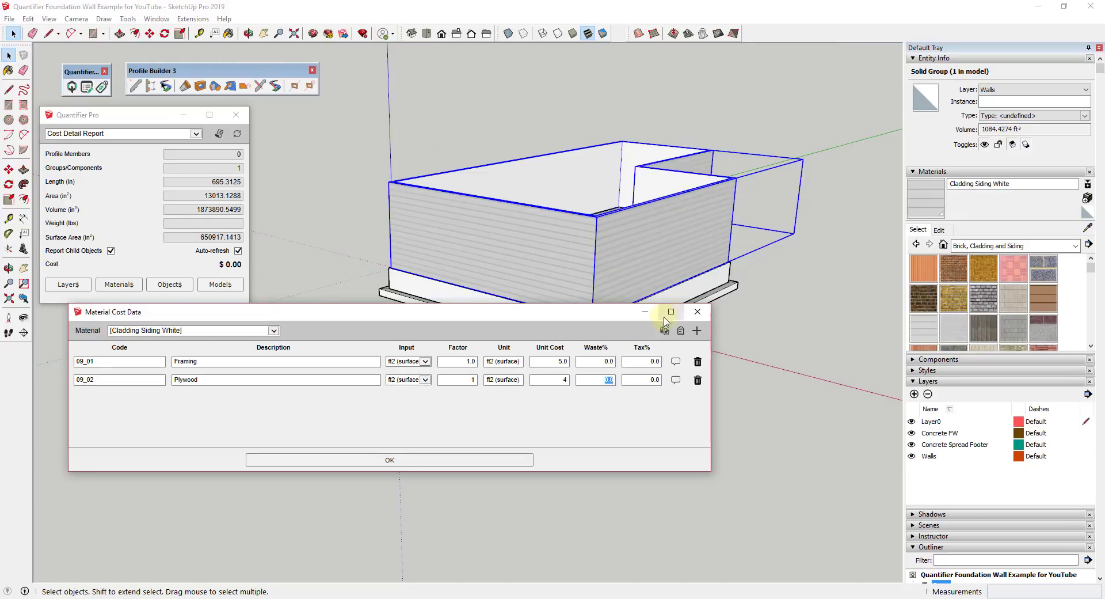
Add a third cost item with code 09_03, description Siding and a unit cost of 15.
{"action": "left_click", "coordinate": [696, 330]}
{"action": "left_click", "coordinate": [100, 398]}
{"action": "type", "text": "0"}
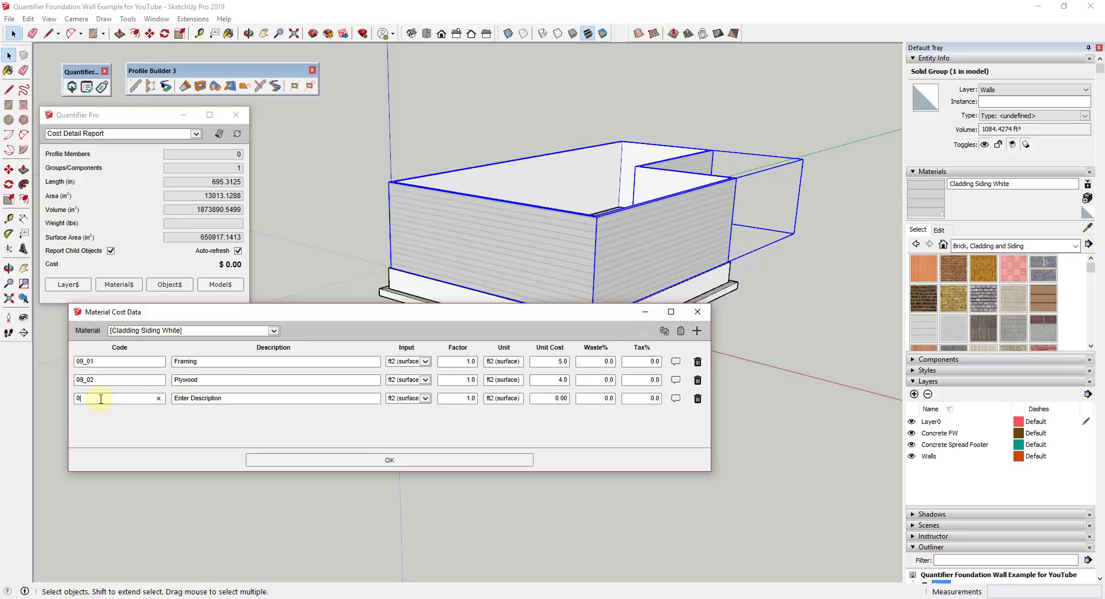
{"action": "type", "text": "9_03"}
{"action": "key", "text": "Tab"}
{"action": "type", "text": "Sidi"}
{"action": "key", "text": "Tab"}
{"action": "key", "text": "Tab"}
{"action": "key", "text": "Tab"}
{"action": "key", "text": "Tab"}
Add a fourth cost item with code 09_04, description Interior Drywall and a unit cost of 3.
{"action": "left_click", "coordinate": [697, 330]}
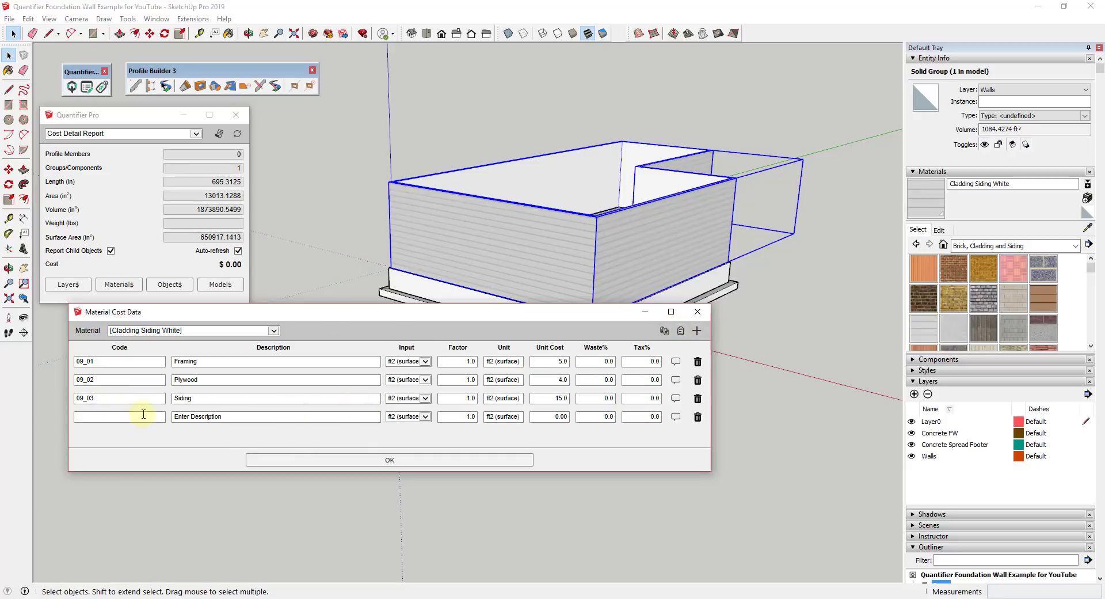
{"action": "left_click", "coordinate": [144, 414]}
{"action": "type", "text": "09_04"}
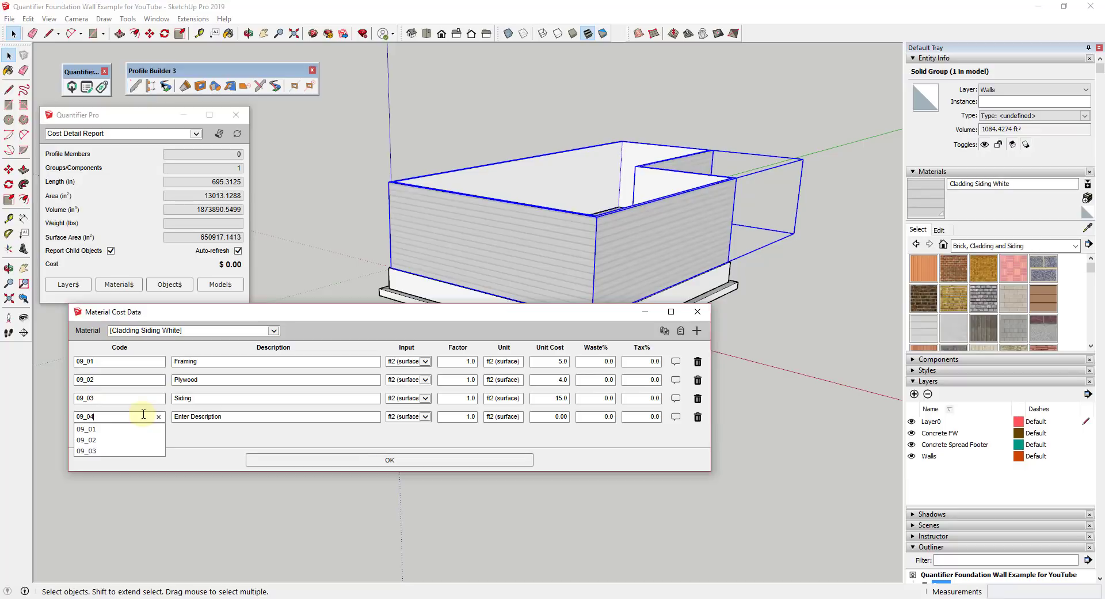
{"action": "key", "text": "Tab"}
{"action": "type", "text": "I"}
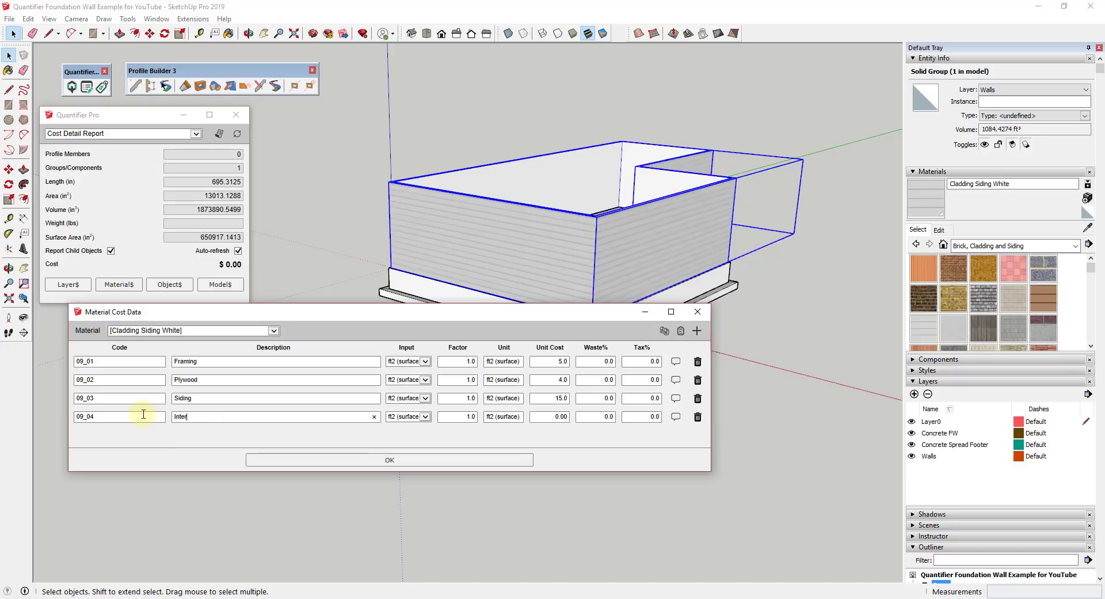
{"action": "type", "text": "nterior Drywal"}
{"action": "key", "text": "Tab"}
{"action": "key", "text": "Tab"}
{"action": "key", "text": "Tab"}
{"action": "key", "text": "Tab"}
{"action": "type", "text": "3"}
{"action": "key", "text": "Tab"}
Set the waste to 15% for Plywood and Interior Drywall, confirm the cost data, and reselect the wall group to refresh its cost.
{"action": "left_click_drag", "start_coordinate": [599, 379], "coordinate": [630, 378]}
{"action": "type", "text": "15"}
{"action": "key", "text": "Tab"}
{"action": "key", "text": "Tab"}
{"action": "key", "text": "Tab"}
{"action": "key", "text": "Tab"}
{"action": "key", "text": "Tab"}
{"action": "left_click", "coordinate": [614, 417]}
{"action": "left_click", "coordinate": [391, 460]}
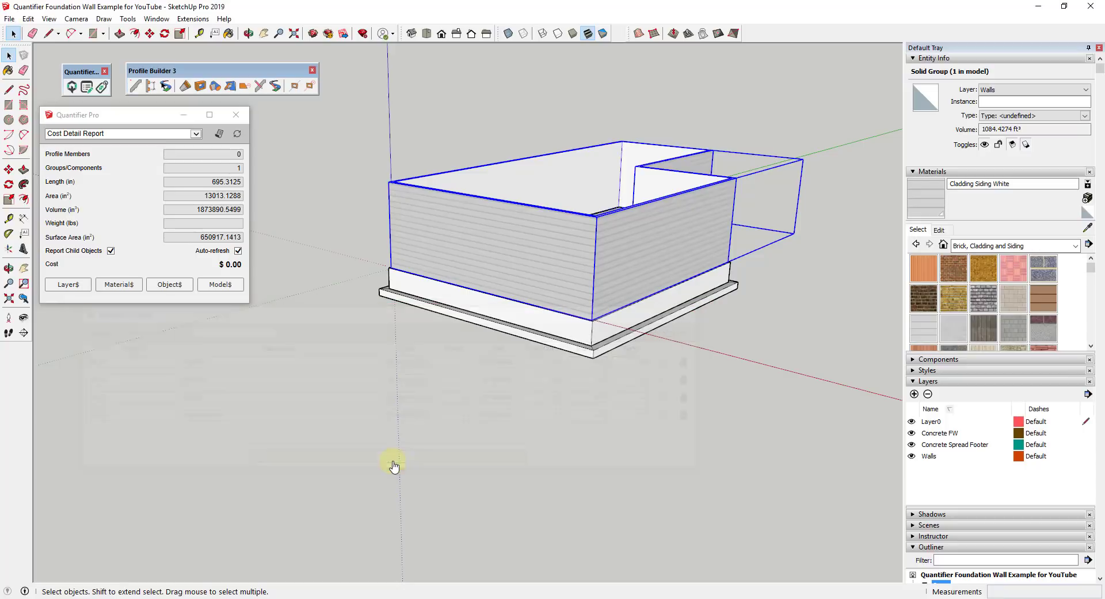
{"action": "left_click", "coordinate": [637, 373]}
{"action": "left_click", "coordinate": [655, 262]}
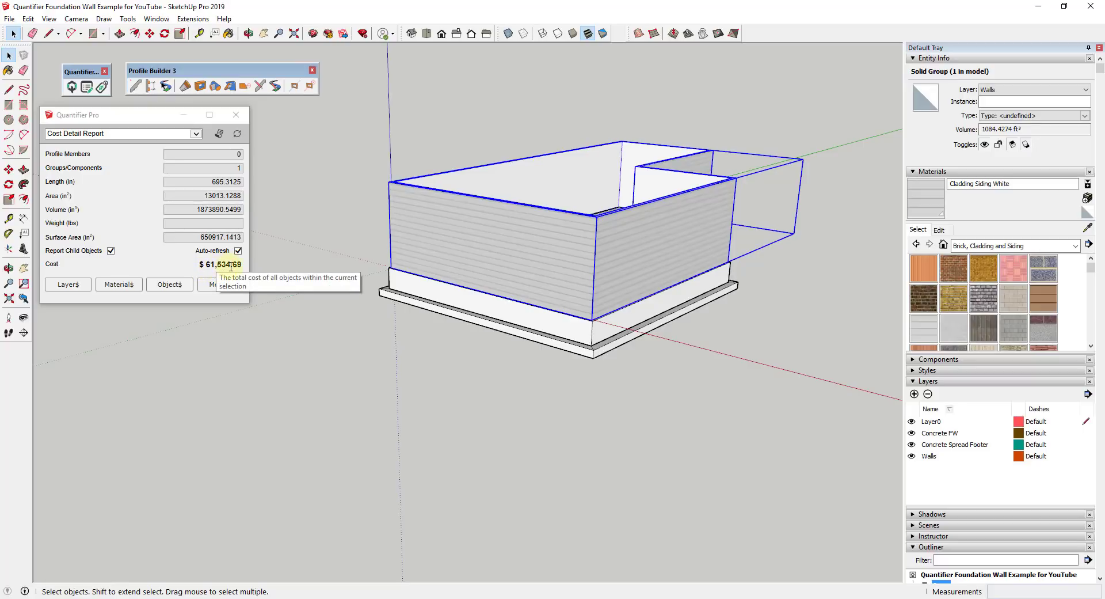
Reopen the siding material's cost data, add the unit costs 5 + 4 + 15 + 3 in Calculator, and return to the model.
{"action": "left_click", "coordinate": [119, 284]}
{"action": "left_click", "coordinate": [523, 593]}
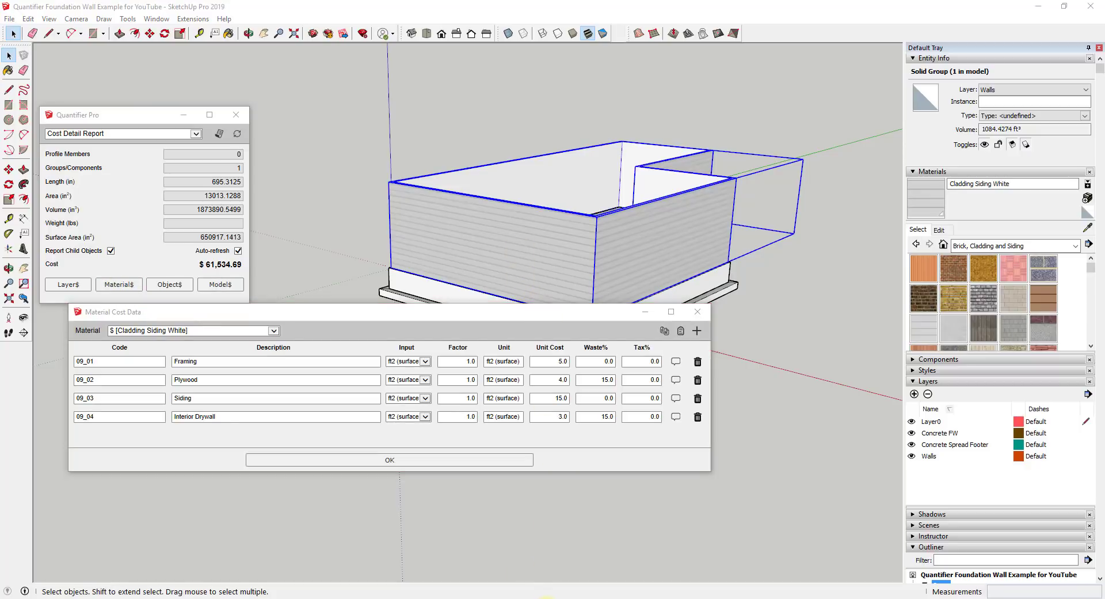
{"action": "left_click_drag", "start_coordinate": [725, 118], "coordinate": [808, 74]}
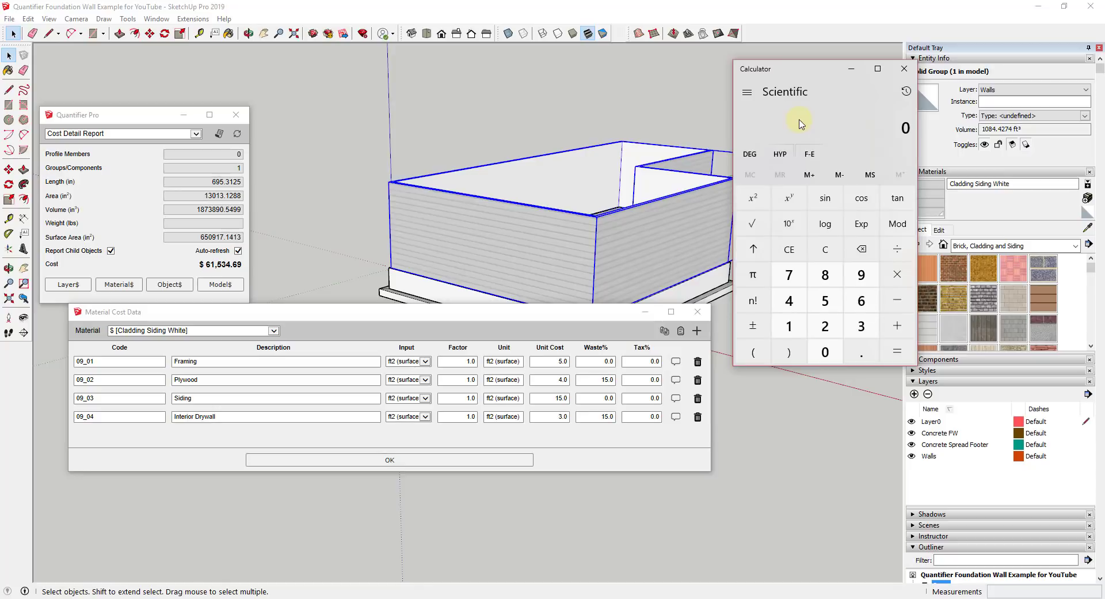
{"action": "type", "text": "+4+15+3"}
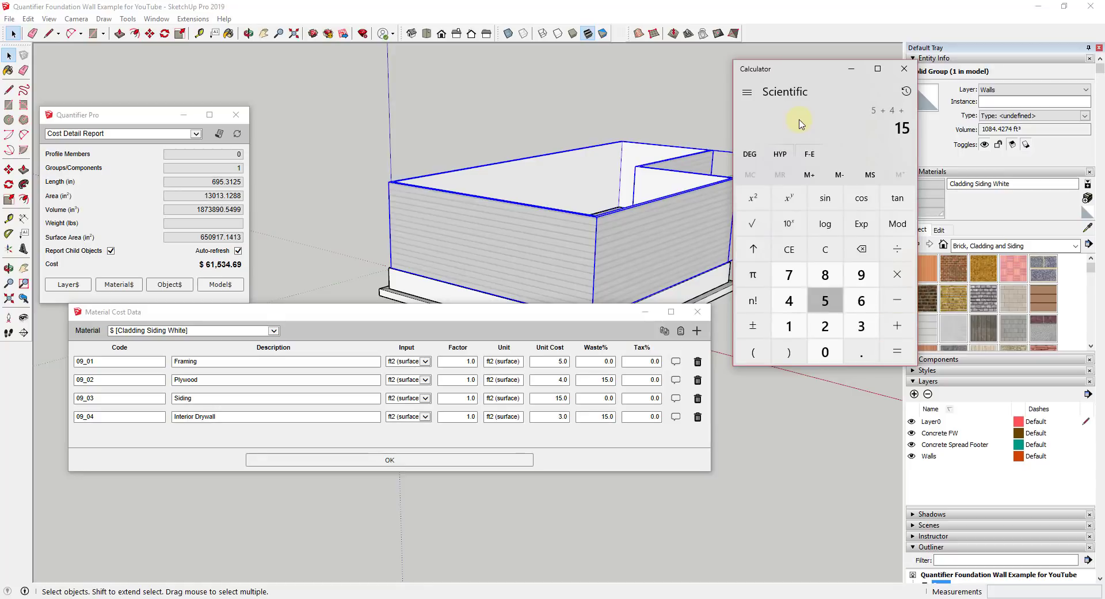
{"action": "key", "text": "Return"}
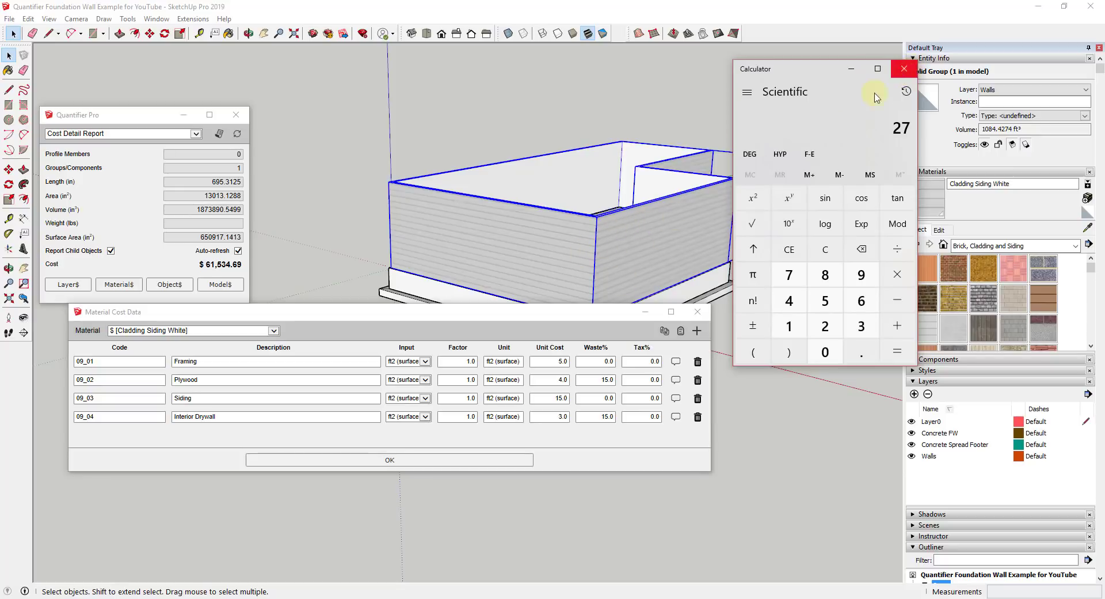
{"action": "left_click", "coordinate": [904, 68]}
Inside the wall group, select one painted exterior face and measure the total area covered by its material.
{"action": "double_click", "coordinate": [625, 246]}
{"action": "triple_click", "coordinate": [623, 247]}
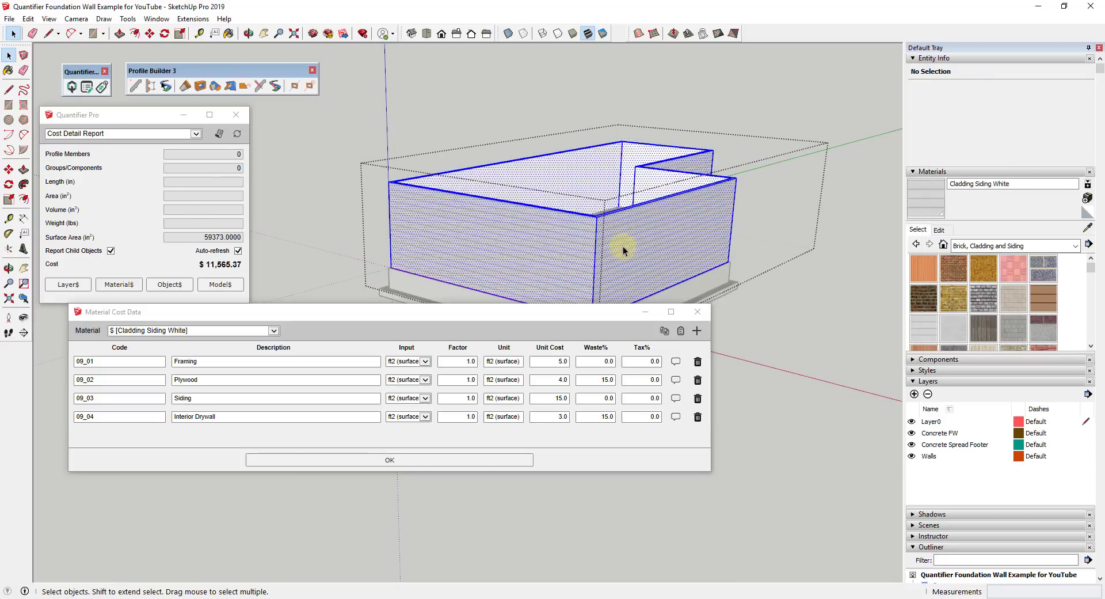
{"action": "left_click", "coordinate": [623, 244]}
{"action": "right_click", "coordinate": [629, 243]}
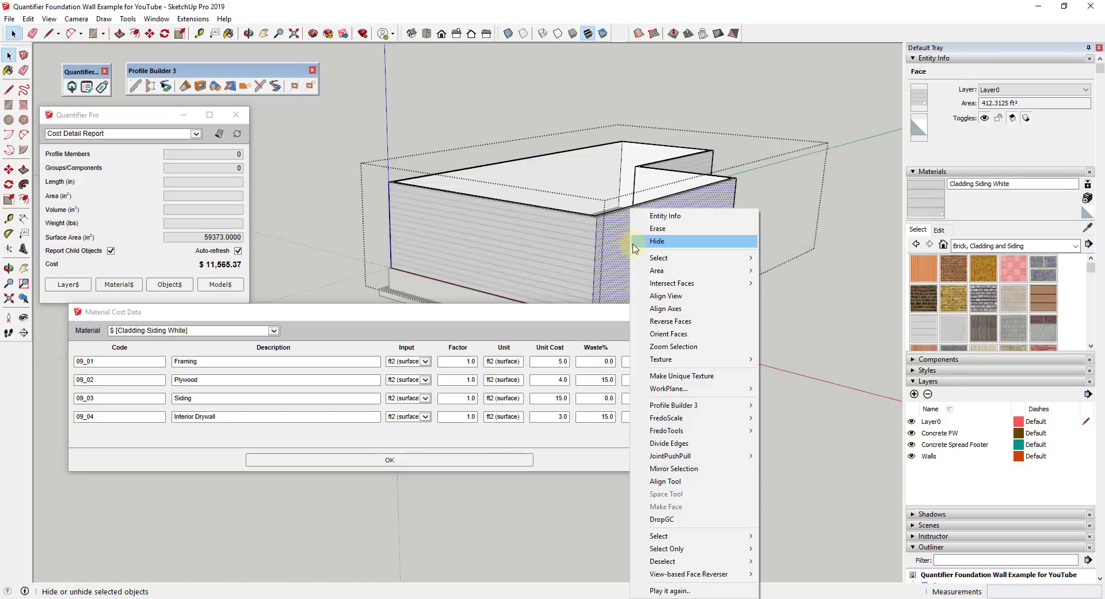
{"action": "mouse_move", "coordinate": [681, 271]}
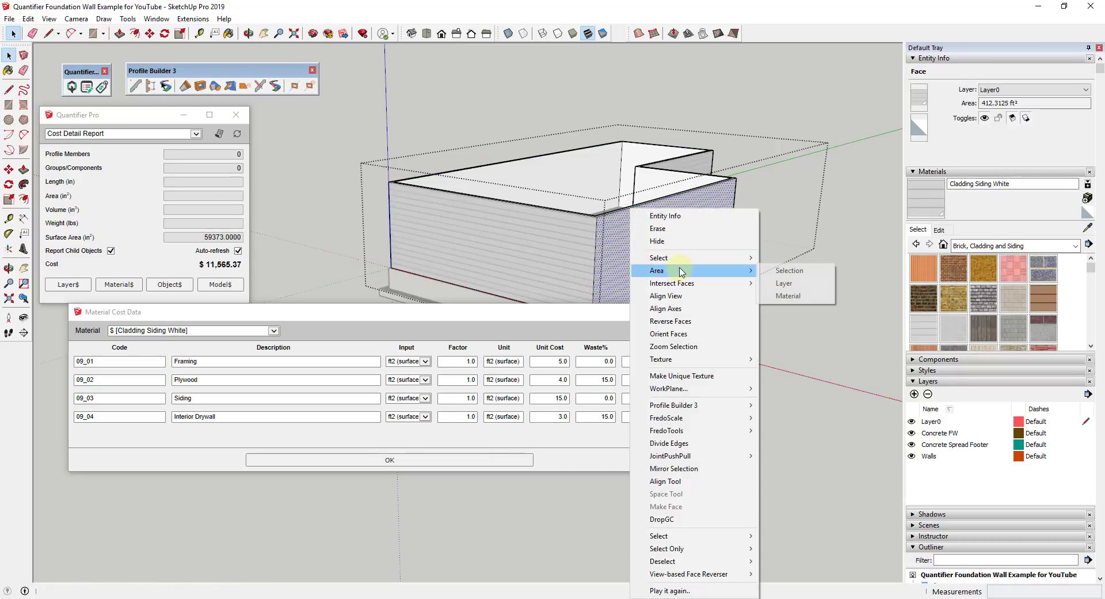
{"action": "left_click", "coordinate": [788, 295]}
{"action": "left_click_drag", "start_coordinate": [583, 282], "coordinate": [829, 276]}
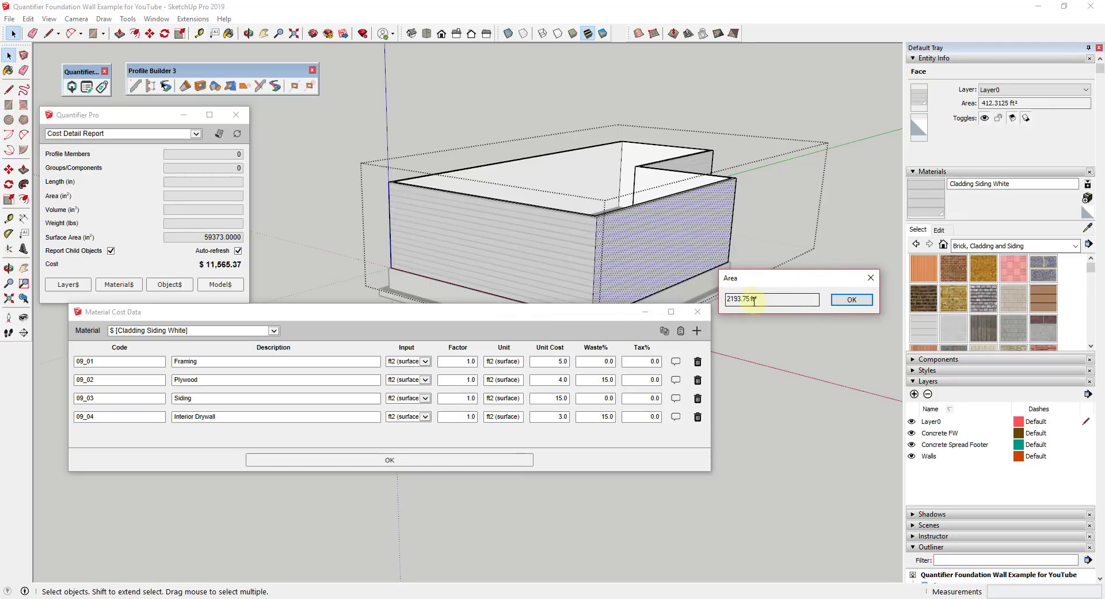
Multiply the 27 sum by the 2193.75 area in Calculator, compare the product with the model's cost, and return to the model.
{"action": "key", "text": "alt+Tab"}
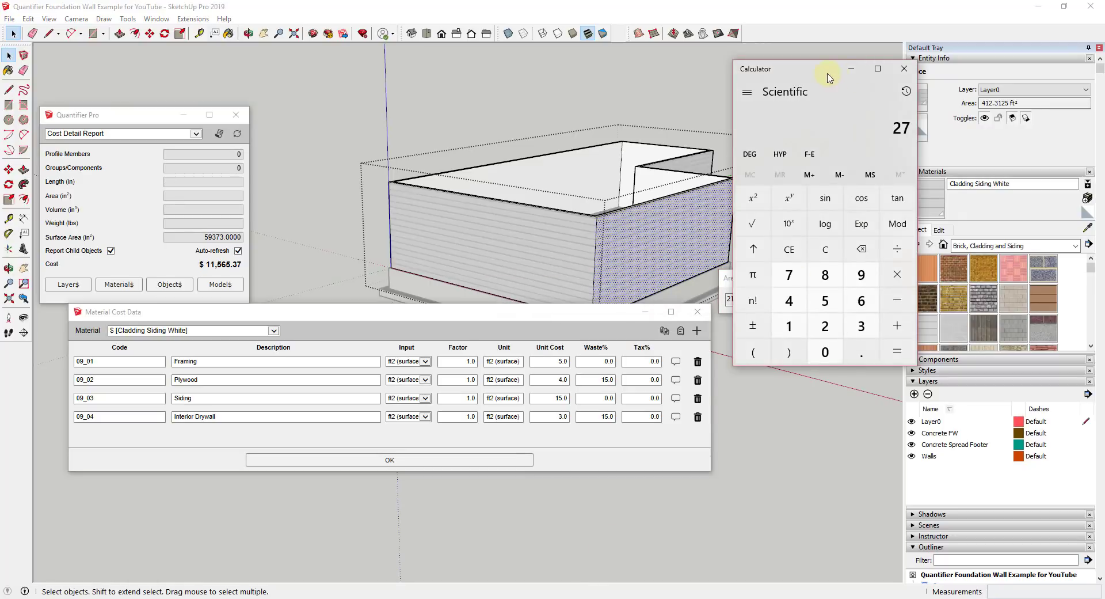
{"action": "left_click_drag", "start_coordinate": [829, 78], "coordinate": [568, 94]}
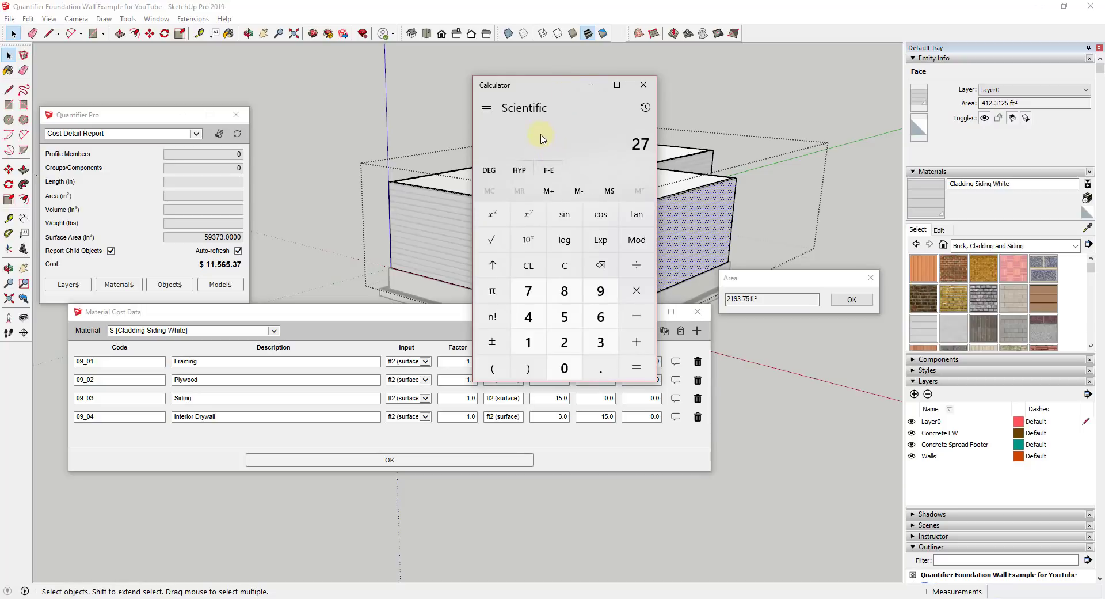
{"action": "type", "text": "2193.75"}
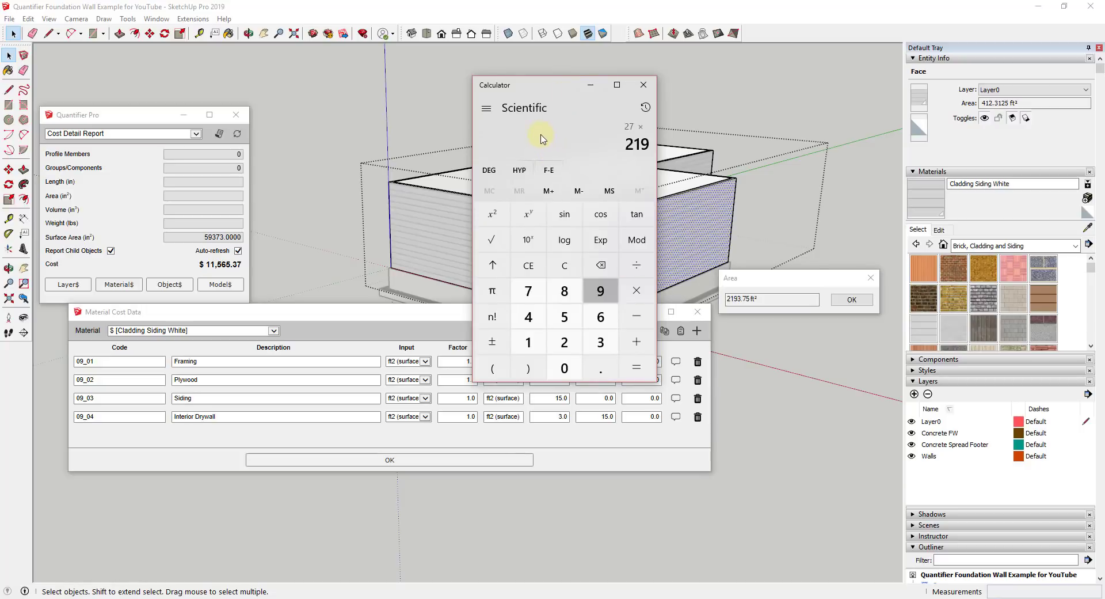
{"action": "key", "text": "Return"}
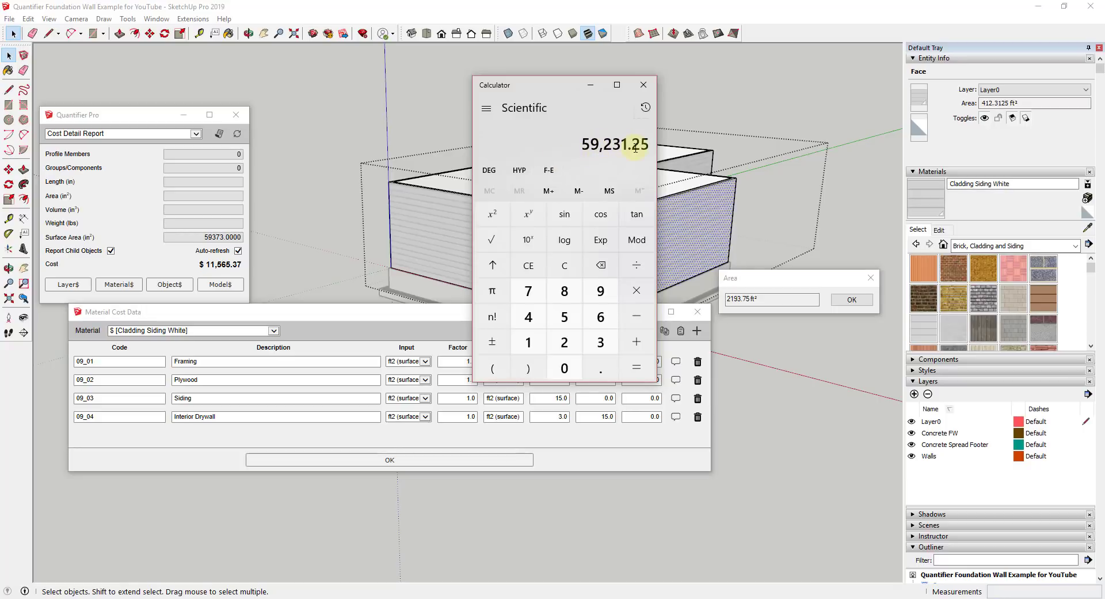
{"action": "left_click_drag", "start_coordinate": [538, 91], "coordinate": [387, 85]}
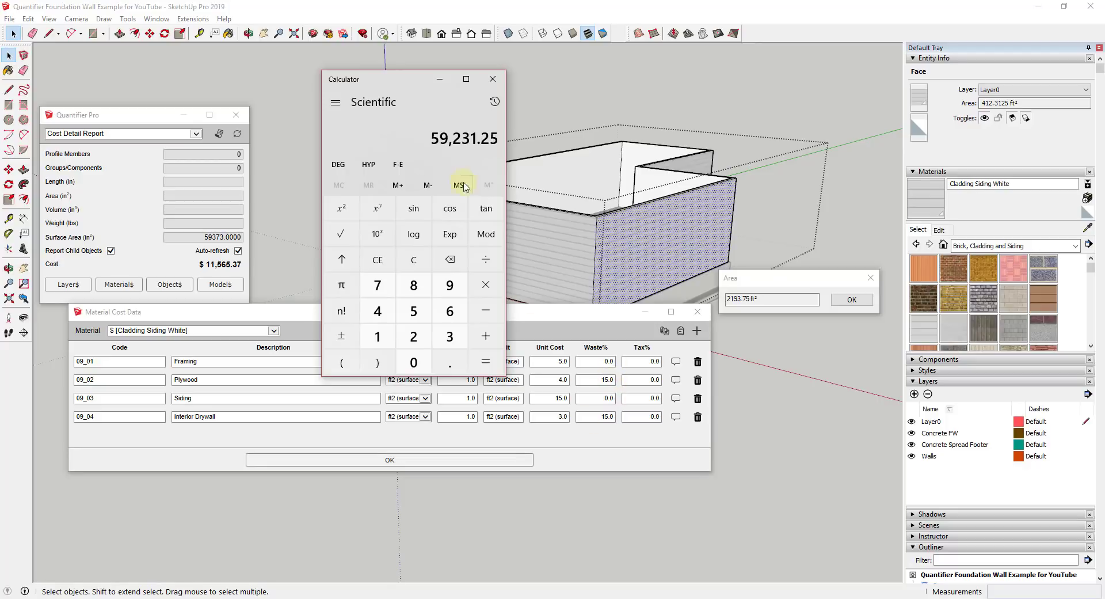
{"action": "left_click_drag", "start_coordinate": [387, 81], "coordinate": [769, 200]}
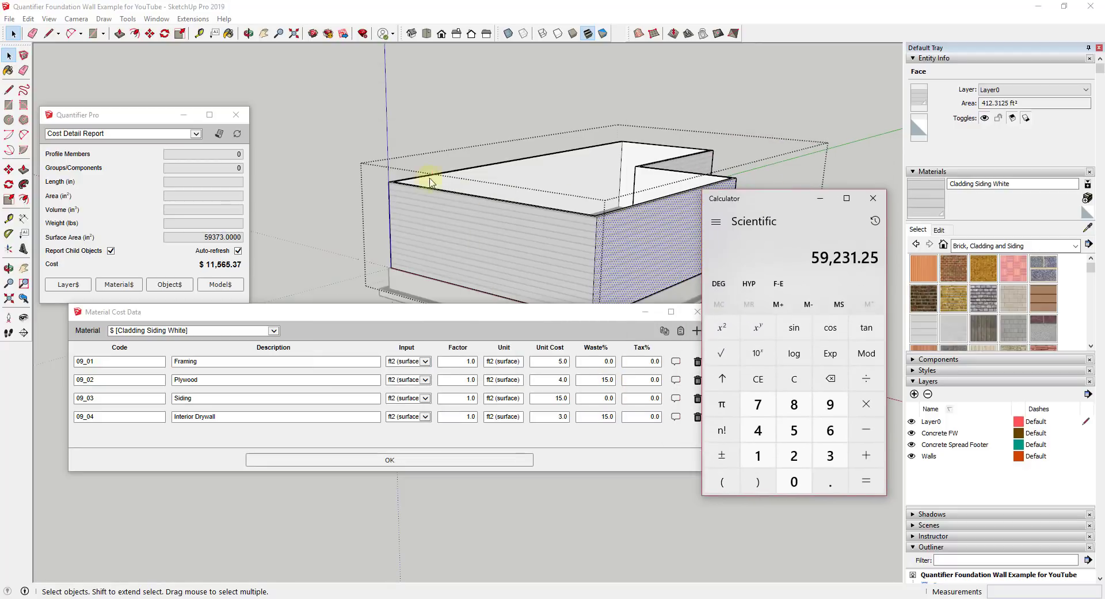
{"action": "left_click", "coordinate": [430, 183]}
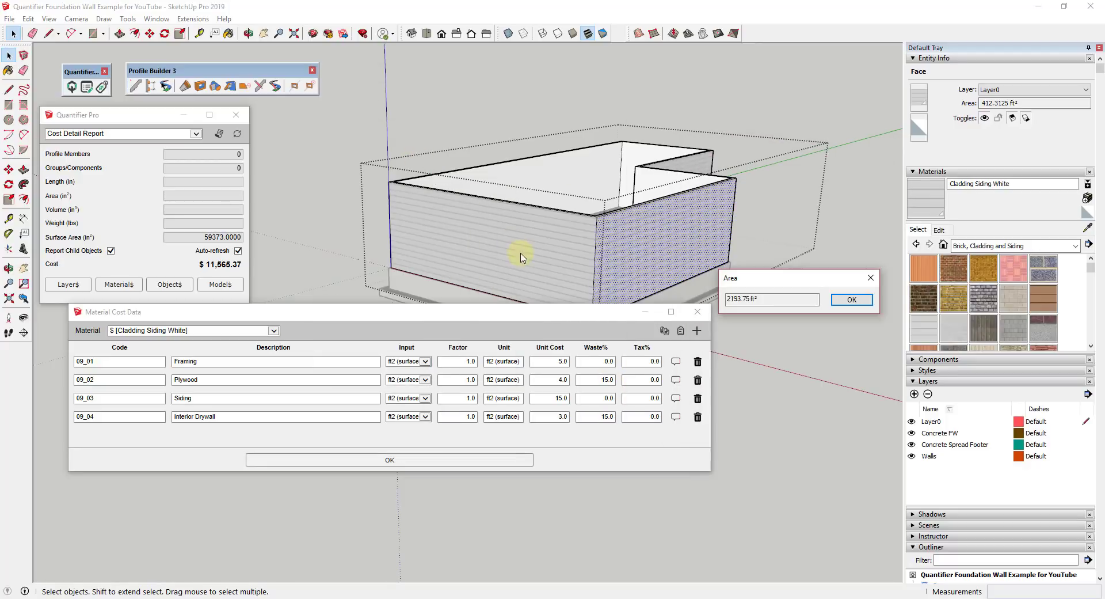
Dismiss the area result, leave the wall group, select the whole group, and confirm the siding material's cost data.
{"action": "left_click", "coordinate": [851, 300]}
{"action": "left_click", "coordinate": [831, 210]}
{"action": "left_click", "coordinate": [683, 220]}
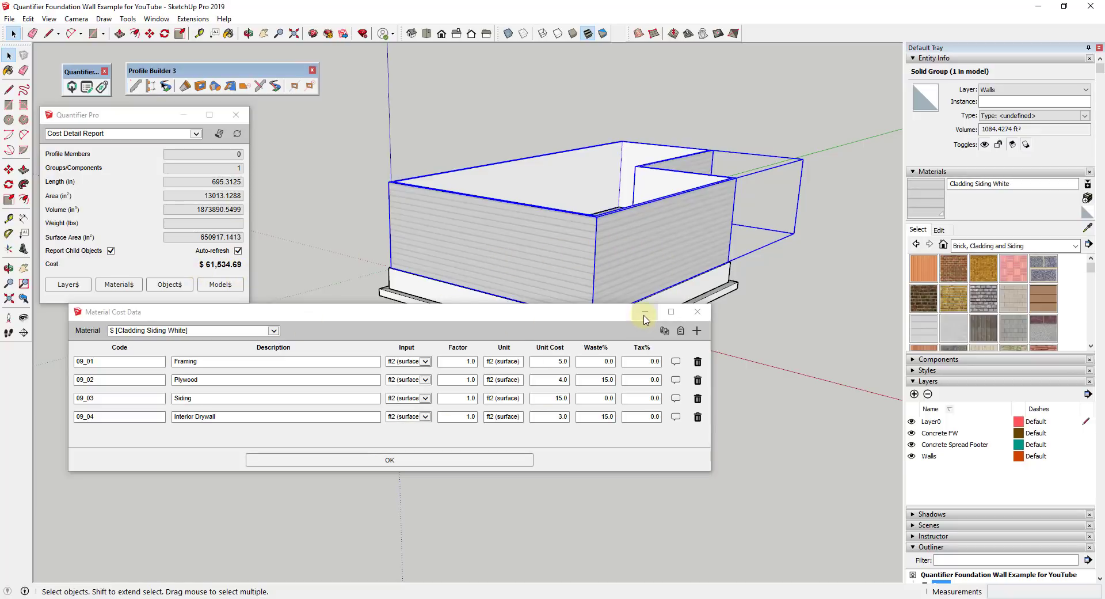
{"action": "left_click", "coordinate": [426, 460]}
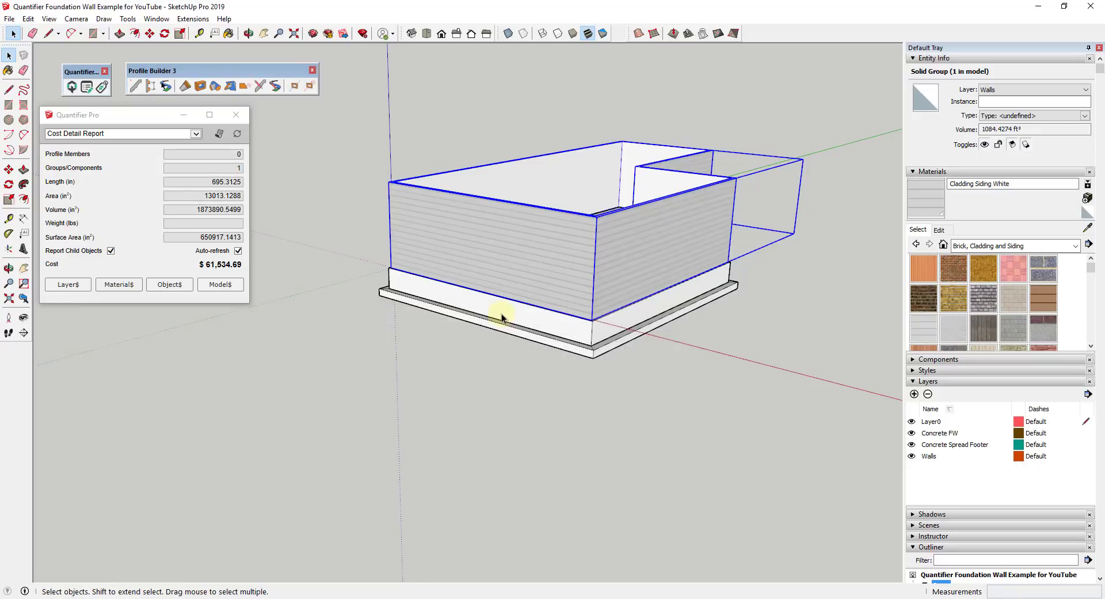
Move the wall group off the foundation to the empty area beside it.
{"action": "scroll", "coordinate": [495, 281], "scroll_direction": "down", "scroll_amount": 4}
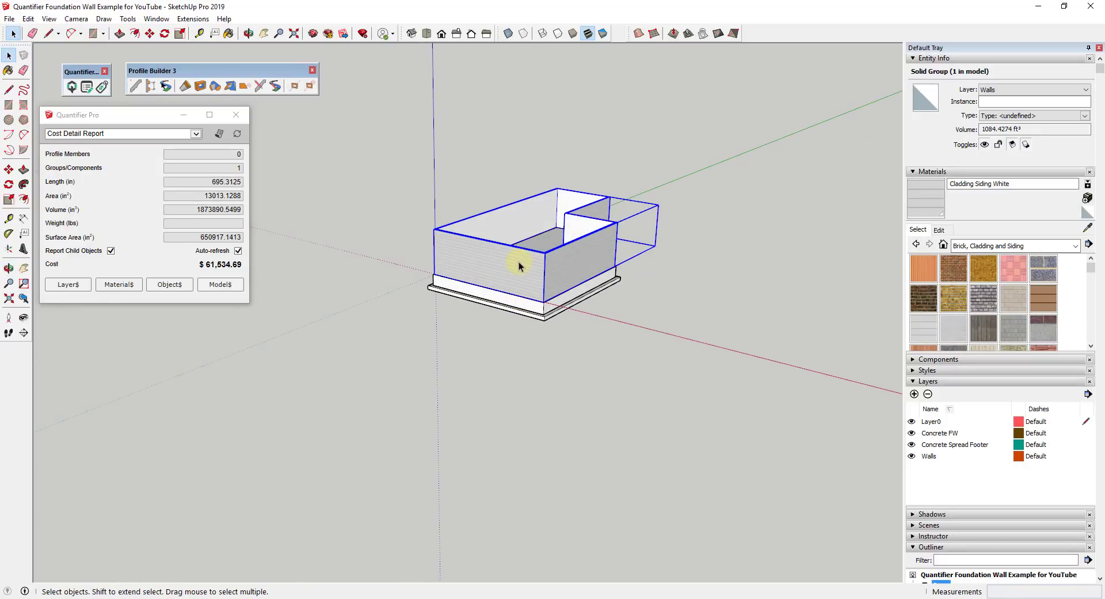
{"action": "key", "text": "m"}
{"action": "left_click", "coordinate": [518, 266]}
{"action": "left_click", "coordinate": [770, 328]}
{"action": "key", "text": "space"}
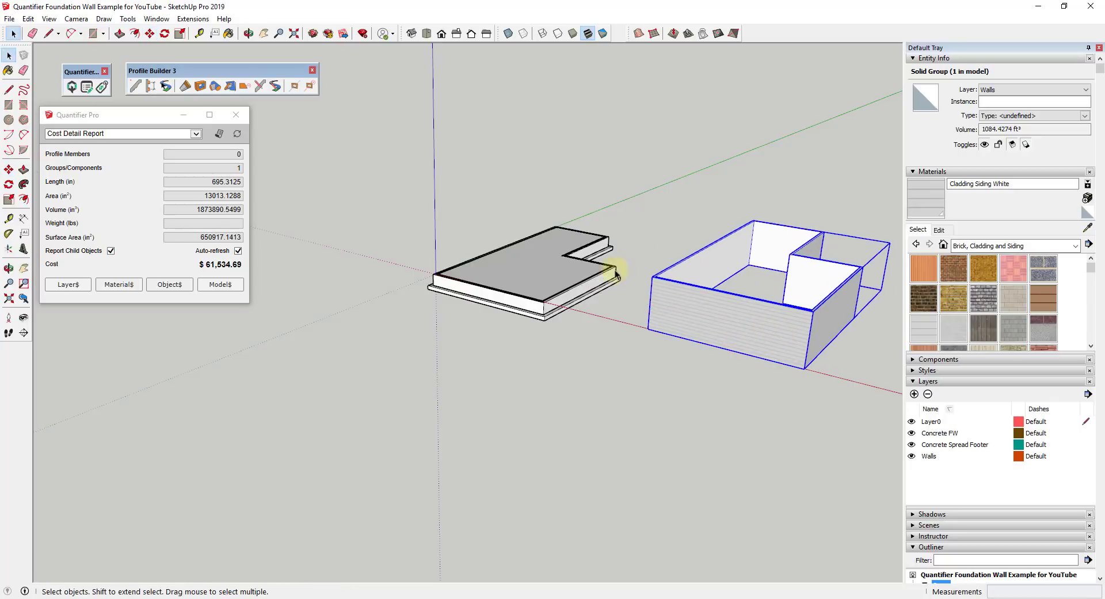
Draw a line along the top of the foundation wall from the corner on the red axis to the next corner.
{"action": "scroll", "coordinate": [615, 275], "scroll_direction": "up", "scroll_amount": 8}
{"action": "middle_click_drag", "start_coordinate": [510, 301], "coordinate": [621, 304]}
{"action": "key", "text": "l"}
{"action": "left_click", "coordinate": [519, 426]}
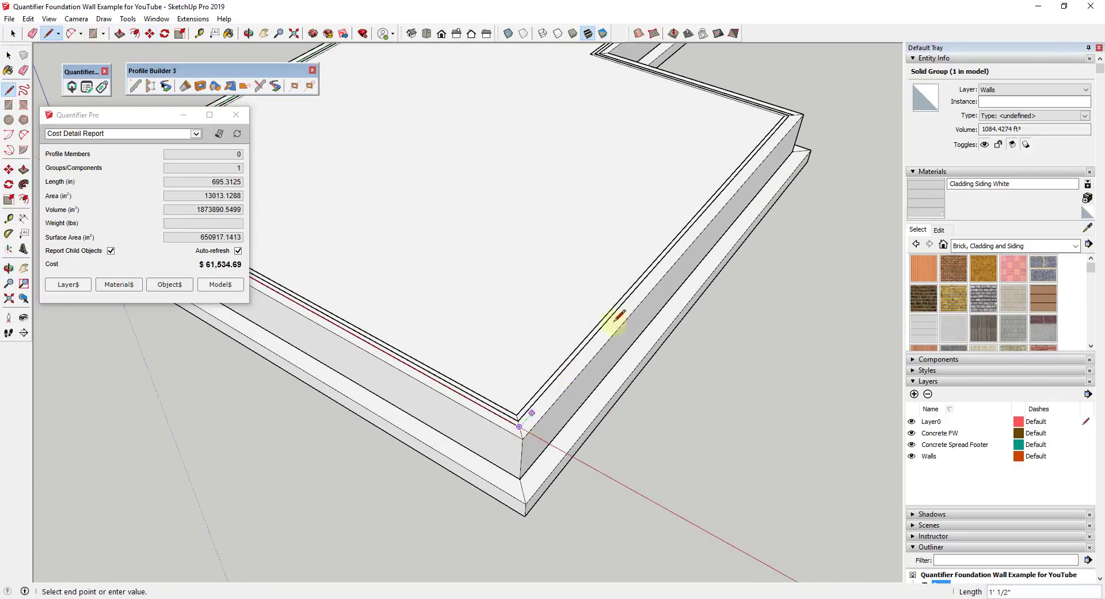
{"action": "left_click", "coordinate": [797, 117]}
{"action": "key", "text": "Escape"}
{"action": "key", "text": "space"}
{"action": "scroll", "coordinate": [820, 144], "scroll_direction": "down", "scroll_amount": 3}
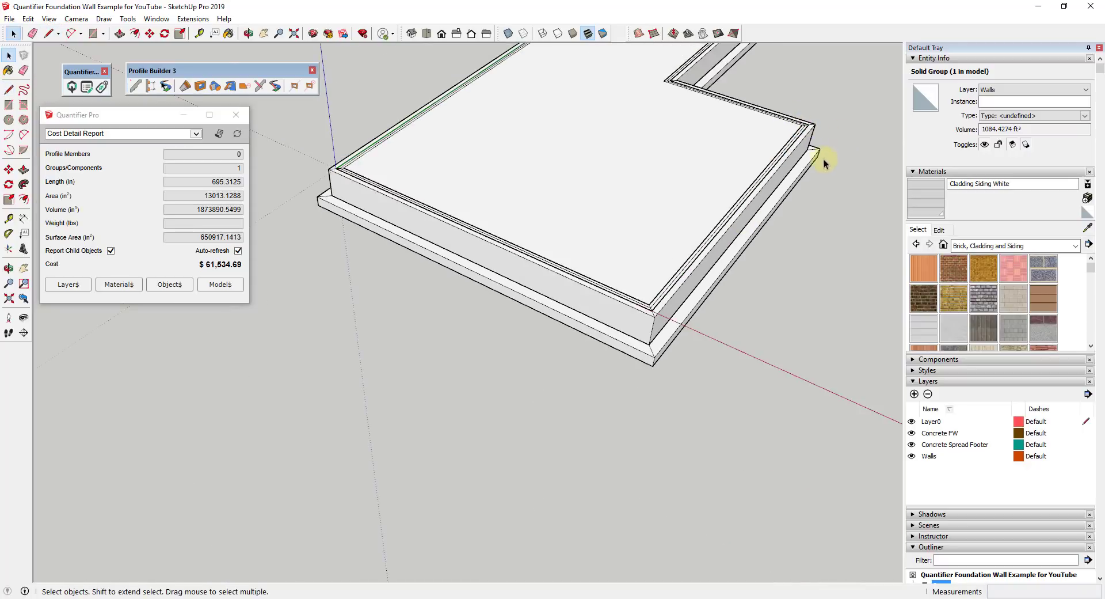
Select the face enclosed on top of the foundation with its edges to examine it, and close Quantifier Pro.
{"action": "scroll", "coordinate": [824, 159], "scroll_direction": "down", "scroll_amount": 3}
{"action": "middle_click_drag", "start_coordinate": [824, 159], "coordinate": [761, 173]}
{"action": "double_click", "coordinate": [754, 175]}
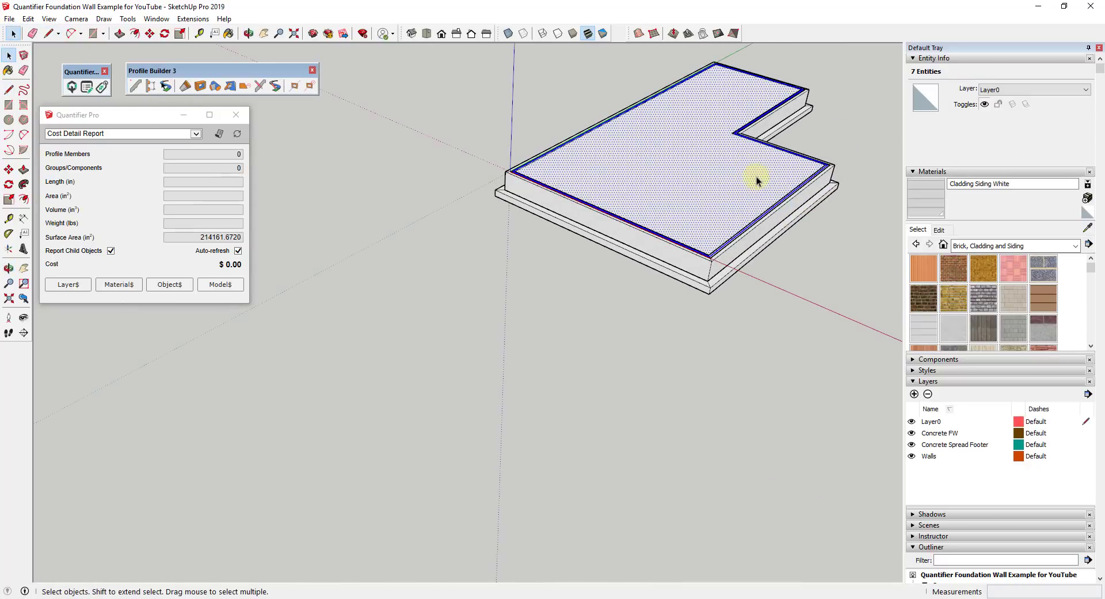
{"action": "middle_click_drag", "start_coordinate": [869, 224], "coordinate": [692, 173]}
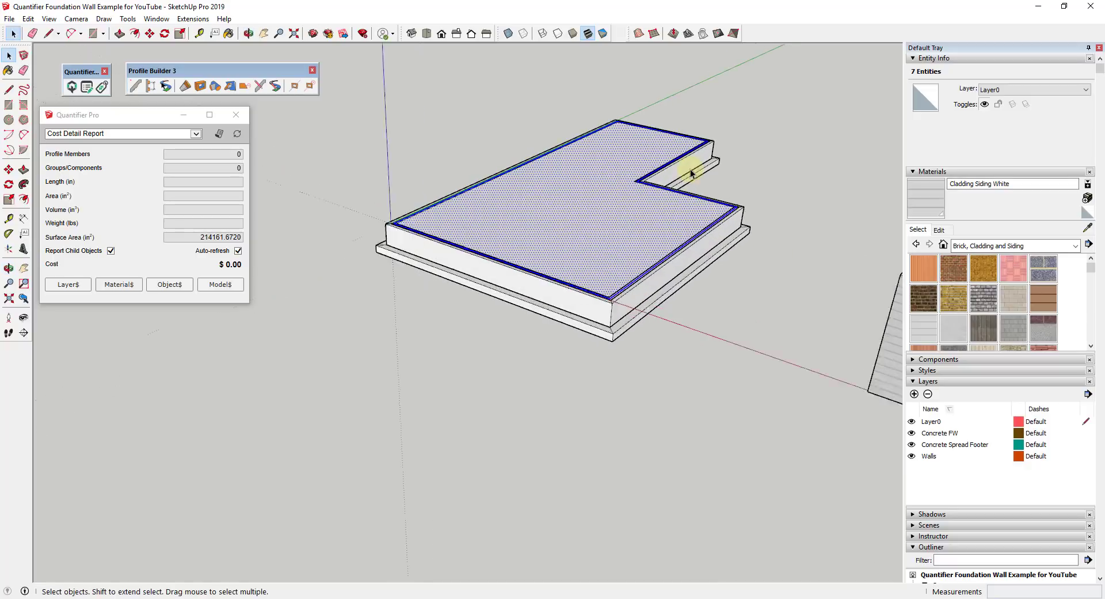
{"action": "scroll", "coordinate": [661, 175], "scroll_direction": "up", "scroll_amount": 2}
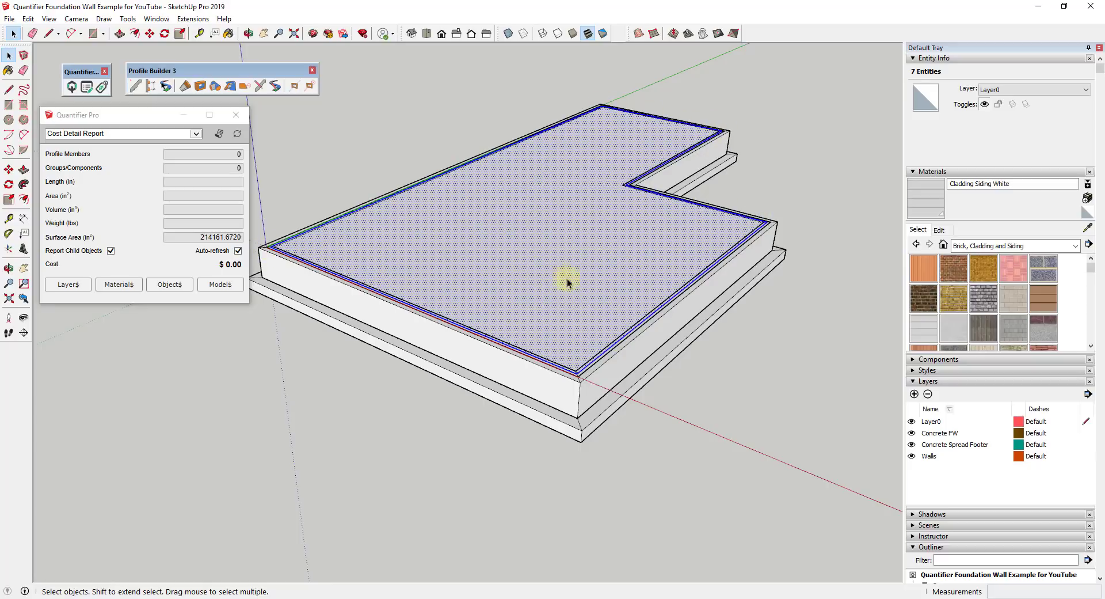
{"action": "left_click", "coordinate": [528, 276]}
Erase the extra inner edge on the foundation top that starts near the red-axis corner.
{"action": "scroll", "coordinate": [651, 346], "scroll_direction": "up", "scroll_amount": 5}
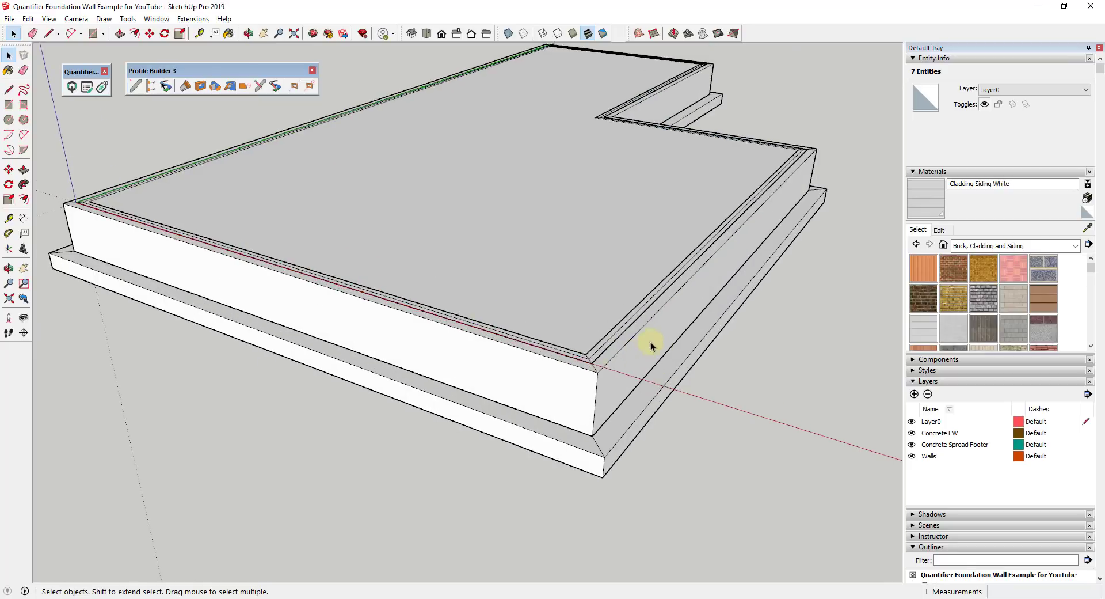
{"action": "scroll", "coordinate": [651, 345], "scroll_direction": "up", "scroll_amount": 2}
{"action": "left_click", "coordinate": [587, 358]}
{"action": "left_click", "coordinate": [606, 354]}
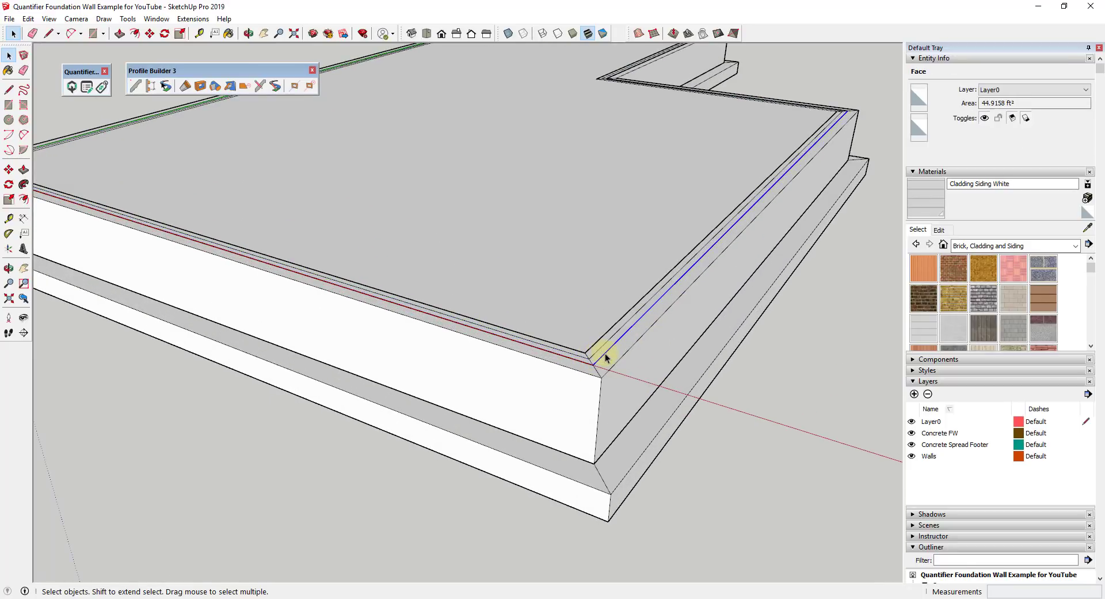
{"action": "left_click", "coordinate": [600, 350]}
{"action": "left_click", "coordinate": [599, 350]}
{"action": "key", "text": "e"}
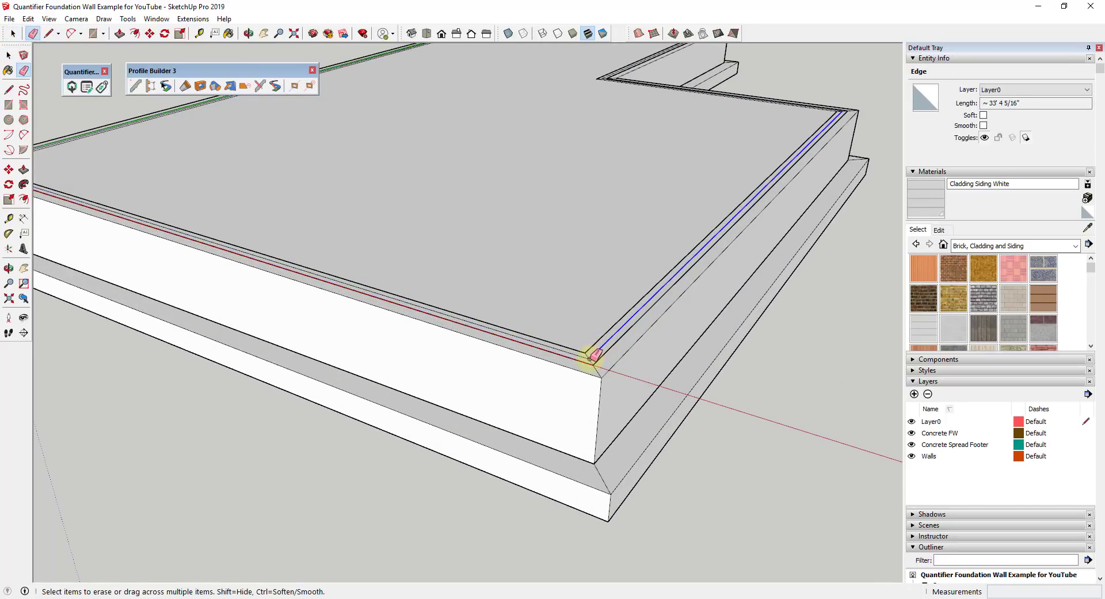
{"action": "left_click", "coordinate": [594, 354]}
{"action": "key", "text": "space"}
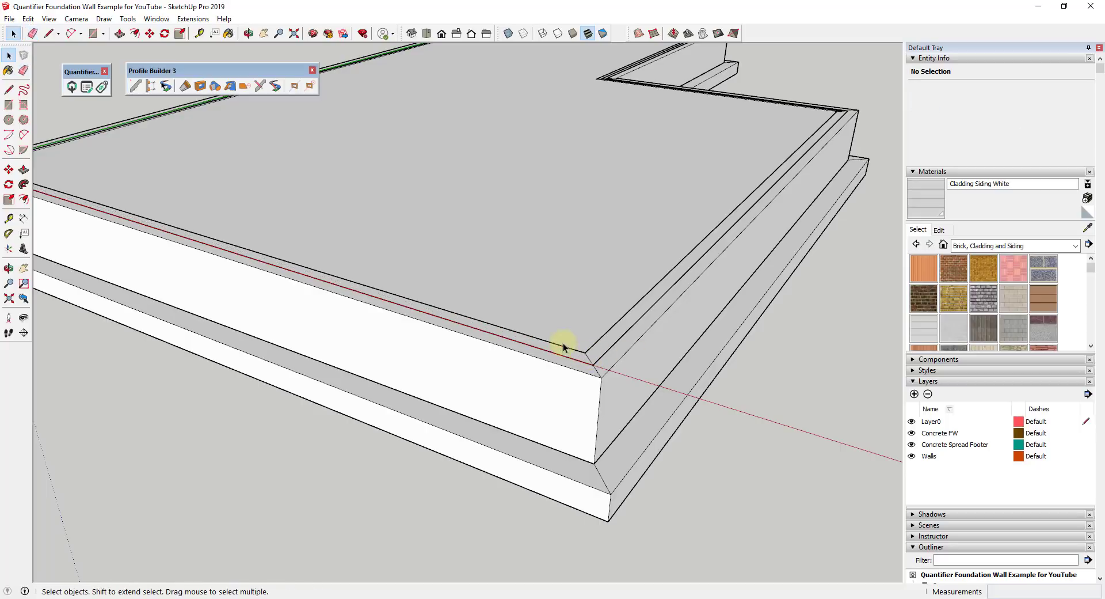
{"action": "scroll", "coordinate": [564, 346], "scroll_direction": "down", "scroll_amount": 3}
{"action": "double_click", "coordinate": [547, 276]}
{"action": "left_click", "coordinate": [550, 256], "text": "shift"}
{"action": "scroll", "coordinate": [558, 257], "scroll_direction": "down", "scroll_amount": 1}
{"action": "left_click", "coordinate": [881, 288]}
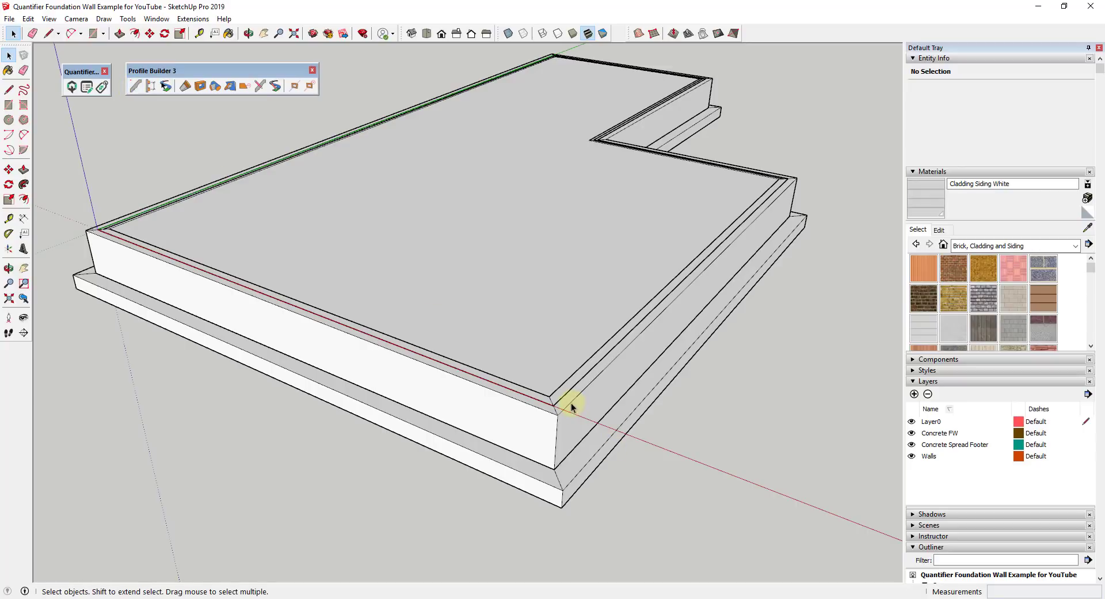
Draw a vertical wall section 12' high and 6" wide at the foundation corner on the red axis.
{"action": "middle_click_drag", "start_coordinate": [627, 430], "coordinate": [747, 364]}
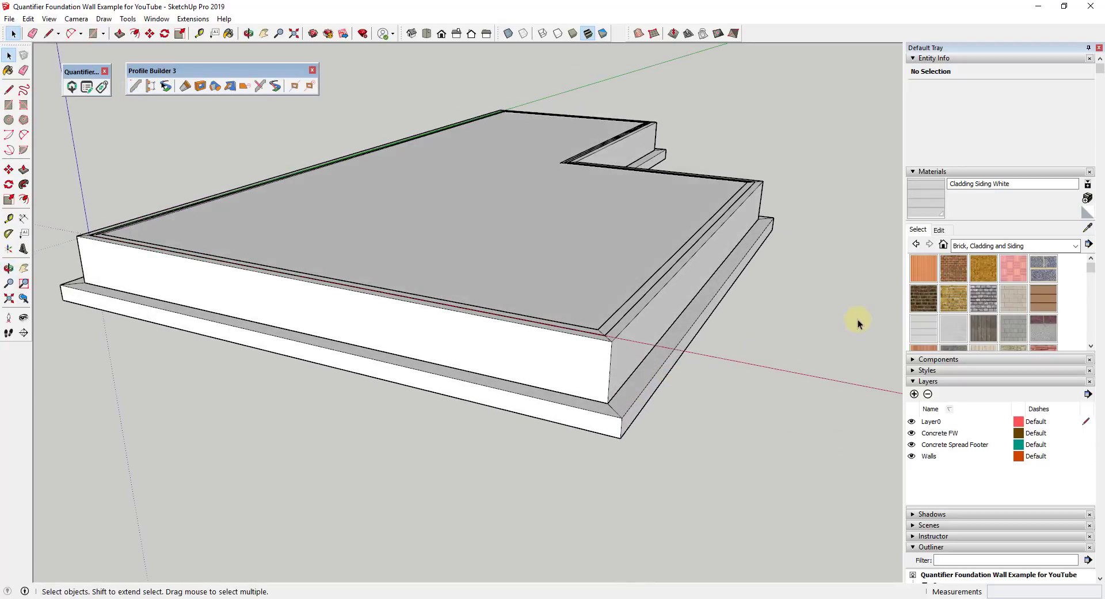
{"action": "scroll", "coordinate": [735, 254], "scroll_direction": "up", "scroll_amount": 3}
{"action": "mouse_move", "coordinate": [698, 283]}
{"action": "middle_mouse_down"}
{"action": "mouse_move", "coordinate": [716, 282]}
{"action": "mouse_move", "coordinate": [700, 271]}
{"action": "middle_mouse_up"}
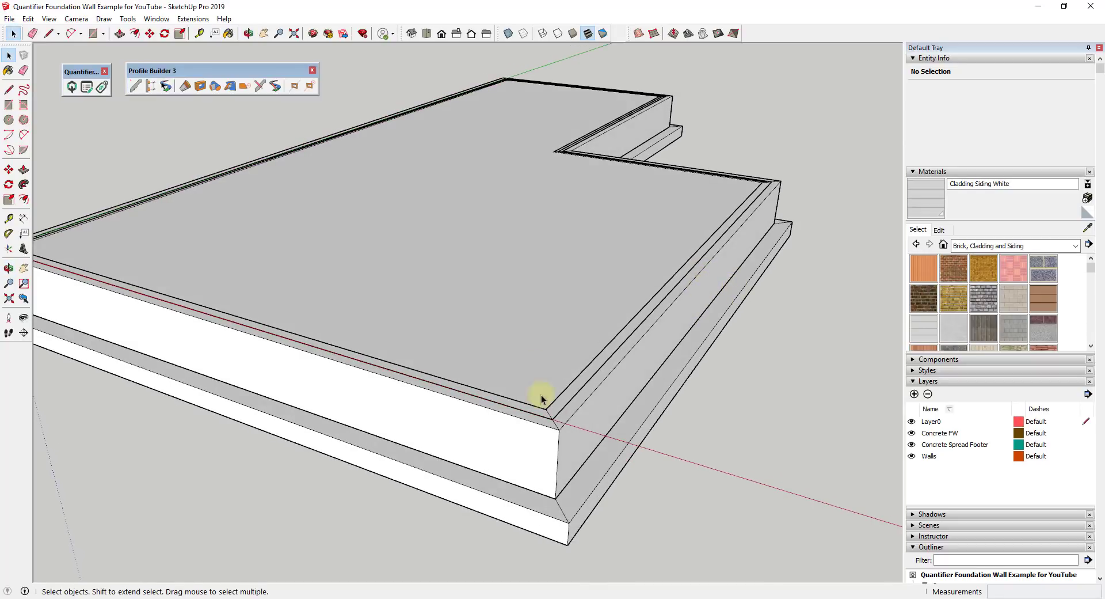
{"action": "scroll", "coordinate": [560, 426], "scroll_direction": "up", "scroll_amount": 2}
{"action": "key", "text": "l"}
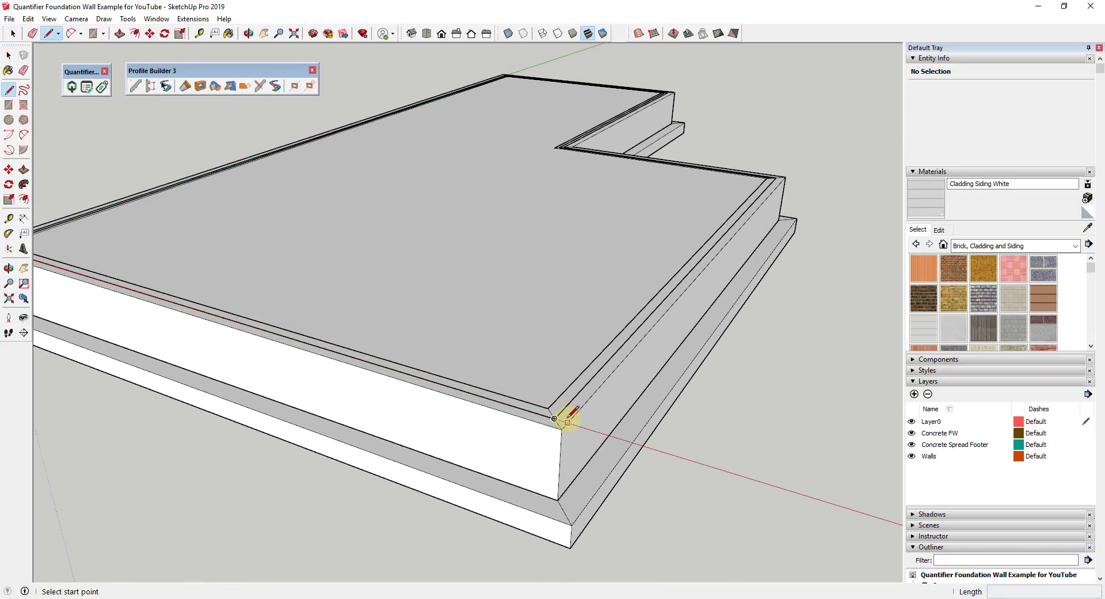
{"action": "left_click", "coordinate": [554, 418]}
{"action": "scroll", "coordinate": [559, 420], "scroll_direction": "up", "scroll_amount": 3}
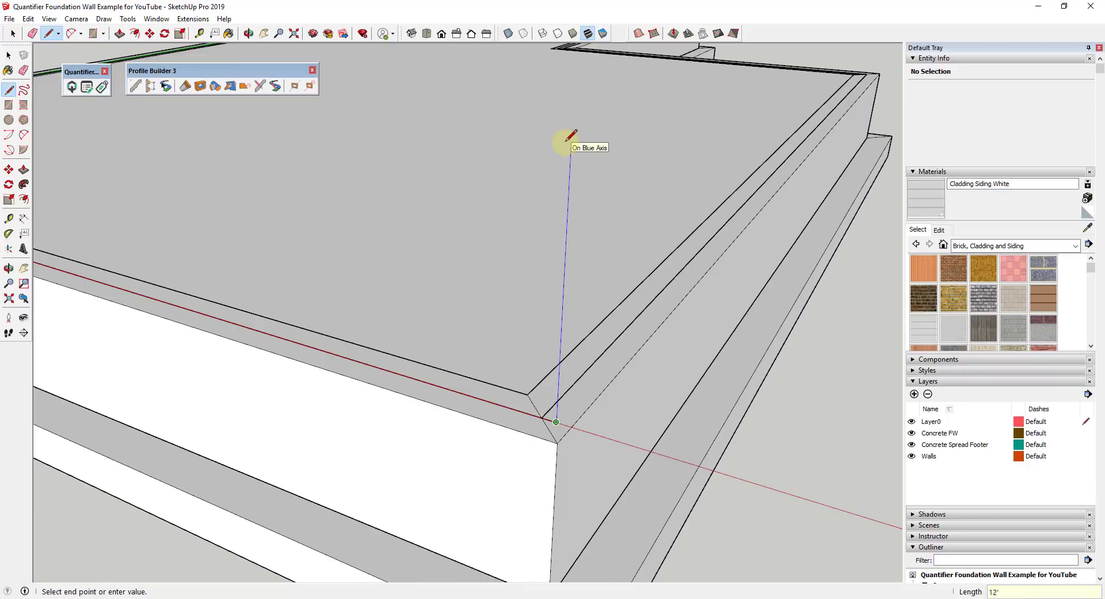
{"action": "scroll", "coordinate": [619, 374], "scroll_direction": "down", "scroll_amount": 5}
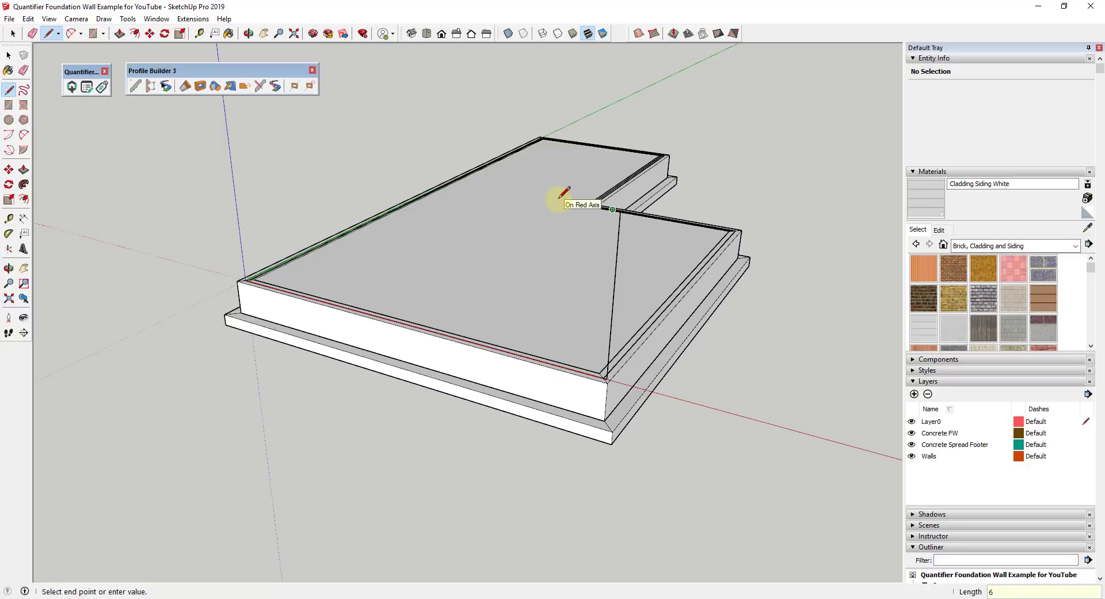
{"action": "scroll", "coordinate": [596, 340], "scroll_direction": "up", "scroll_amount": 4}
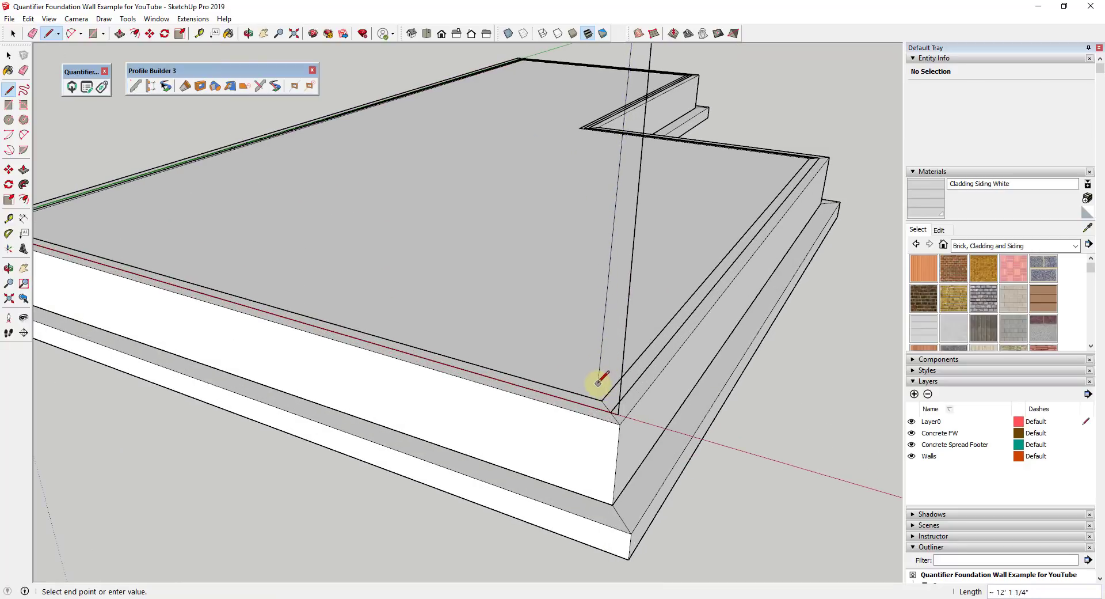
{"action": "left_click", "coordinate": [617, 413]}
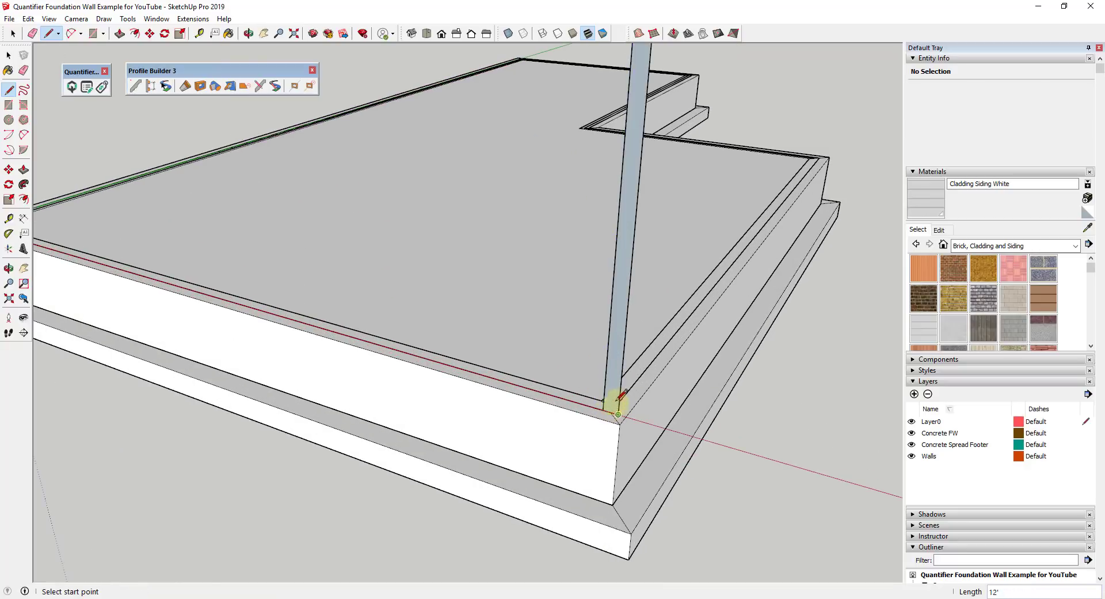
{"action": "key", "text": "space"}
Reverse the wall section's face and select it together with its bounding edges.
{"action": "scroll", "coordinate": [617, 414], "scroll_direction": "down", "scroll_amount": 5}
{"action": "middle_click_drag", "start_coordinate": [634, 301], "coordinate": [597, 164]}
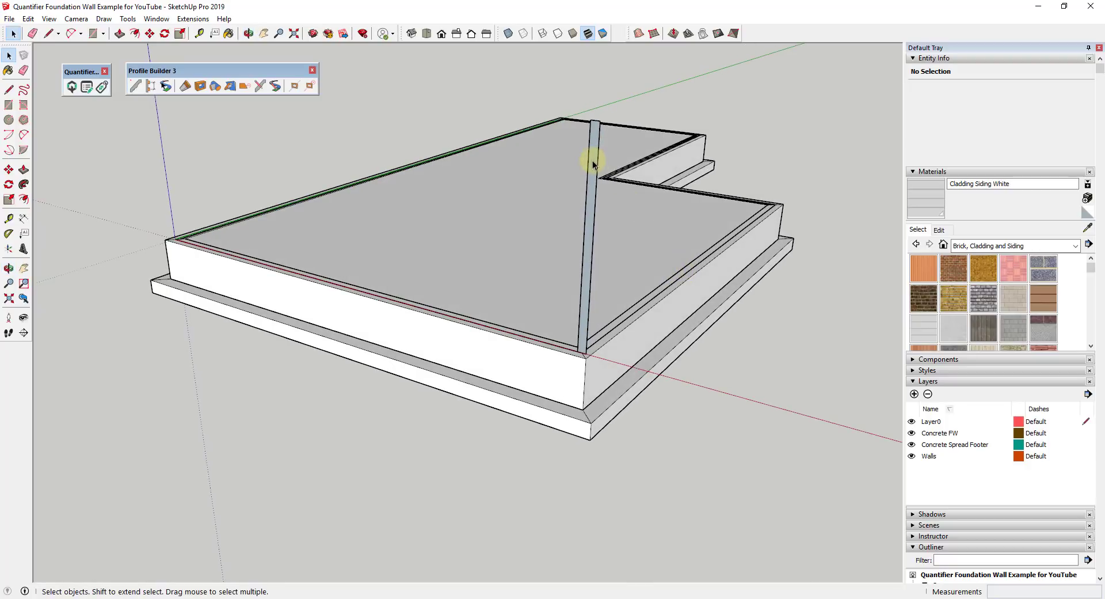
{"action": "right_click", "coordinate": [593, 164]}
{"action": "left_click", "coordinate": [636, 275]}
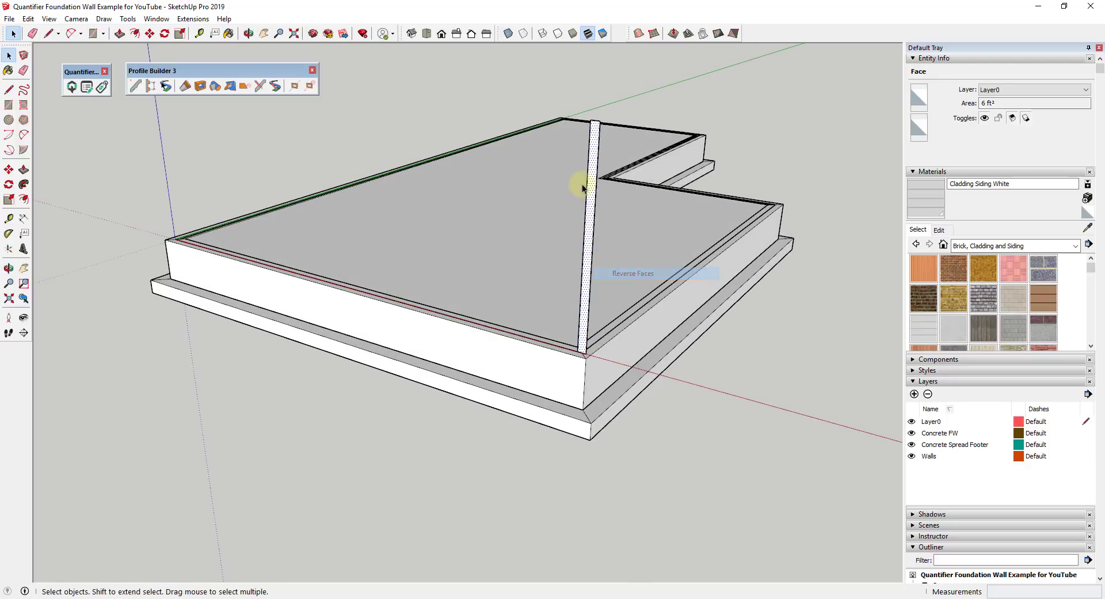
{"action": "double_click", "coordinate": [593, 175]}
{"action": "scroll", "coordinate": [735, 217], "scroll_direction": "up", "scroll_amount": 2}
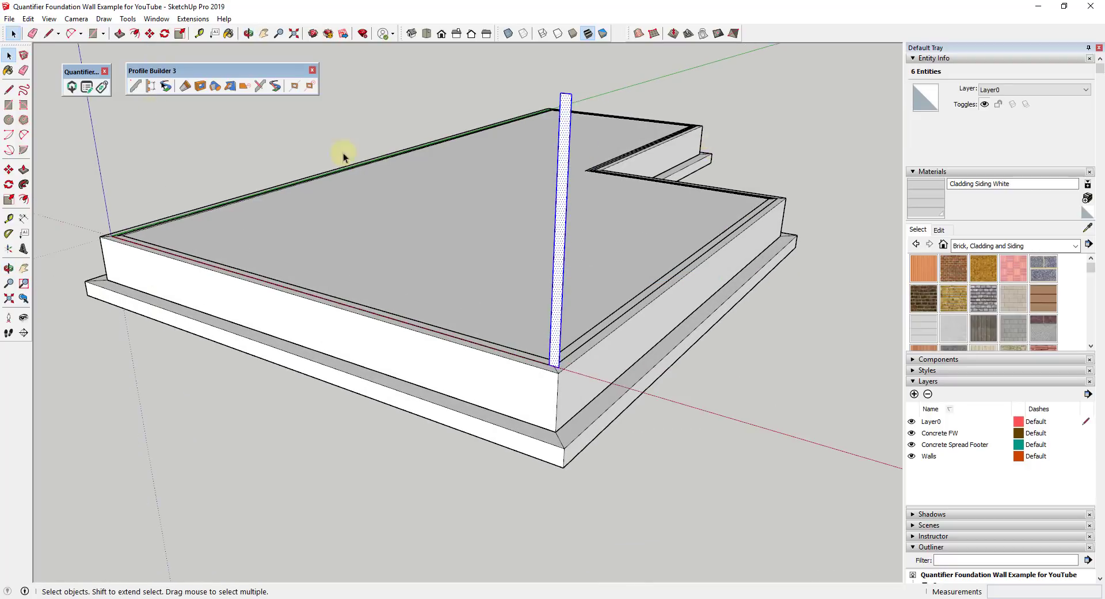
Create a new profile named Wall - 6" x 12' from the selected wall section and set its placement point to Bottom-Middle.
{"action": "left_click", "coordinate": [1007, 108]}
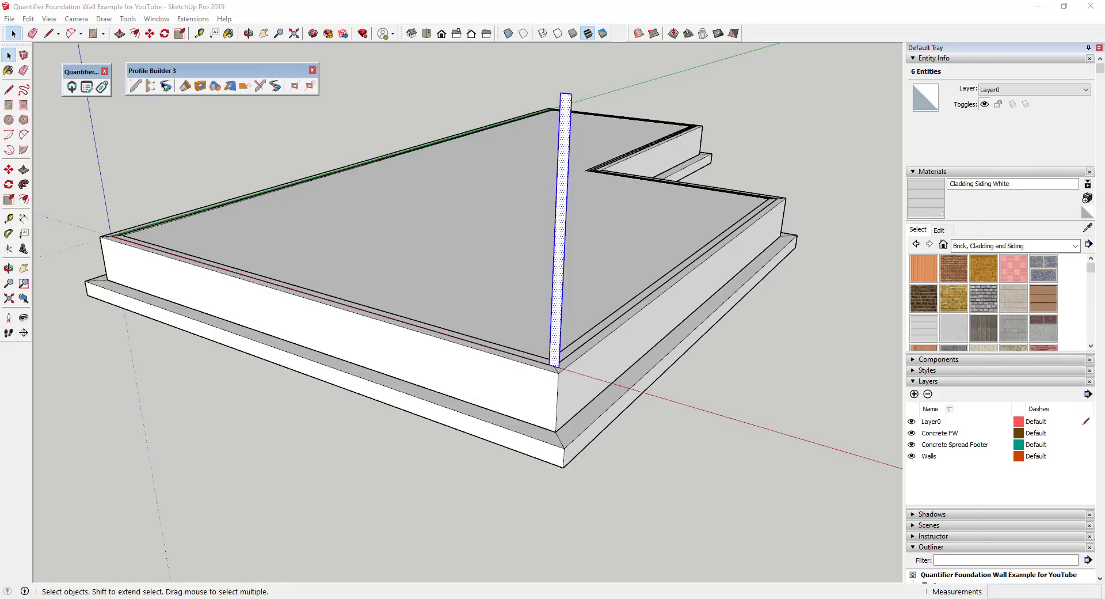
{"action": "left_click_drag", "start_coordinate": [595, 228], "coordinate": [127, 151]}
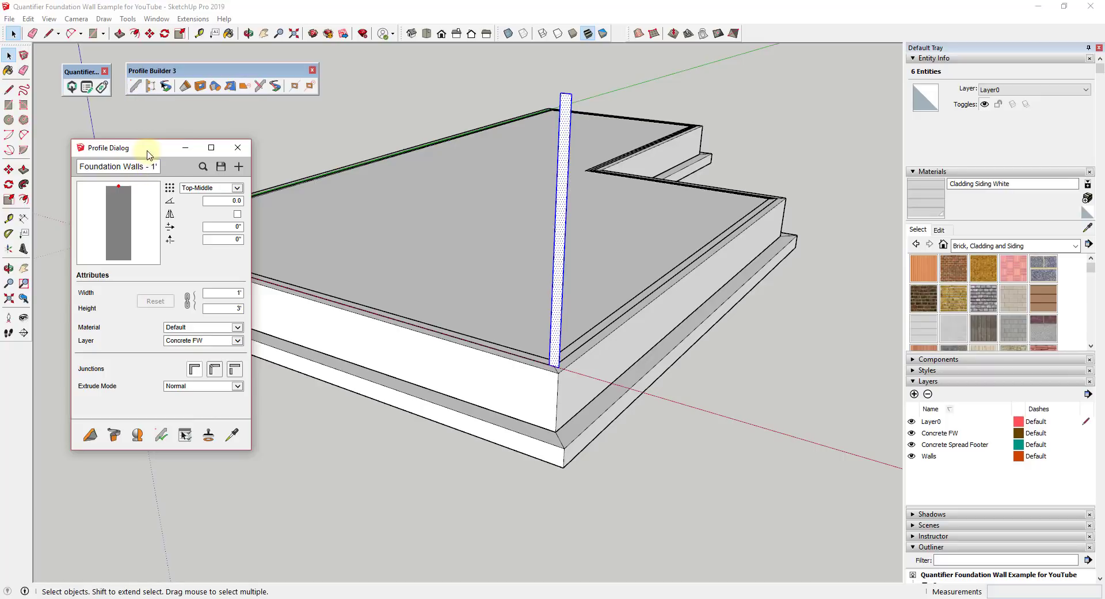
{"action": "left_click_drag", "start_coordinate": [139, 156], "coordinate": [132, 139]}
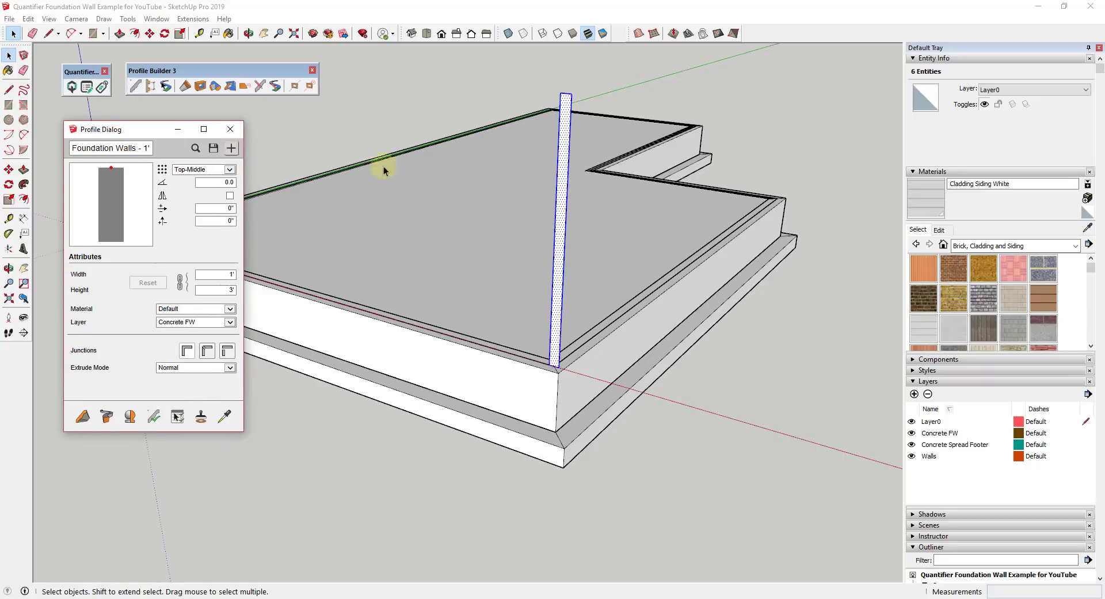
{"action": "left_click", "coordinate": [230, 148]}
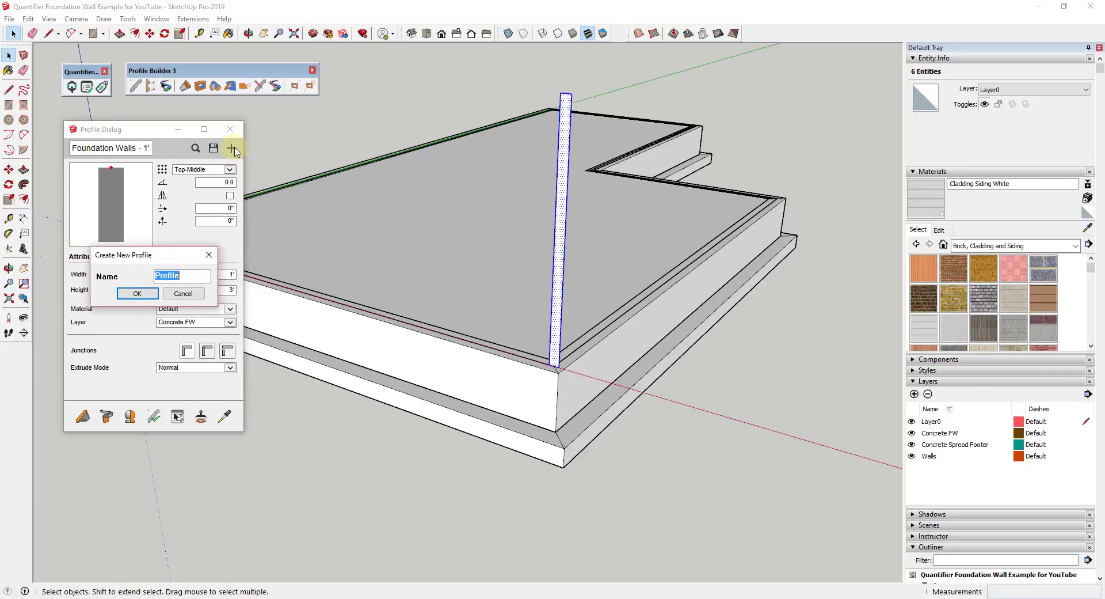
{"action": "type", "text": "Wall - 6\" x"}
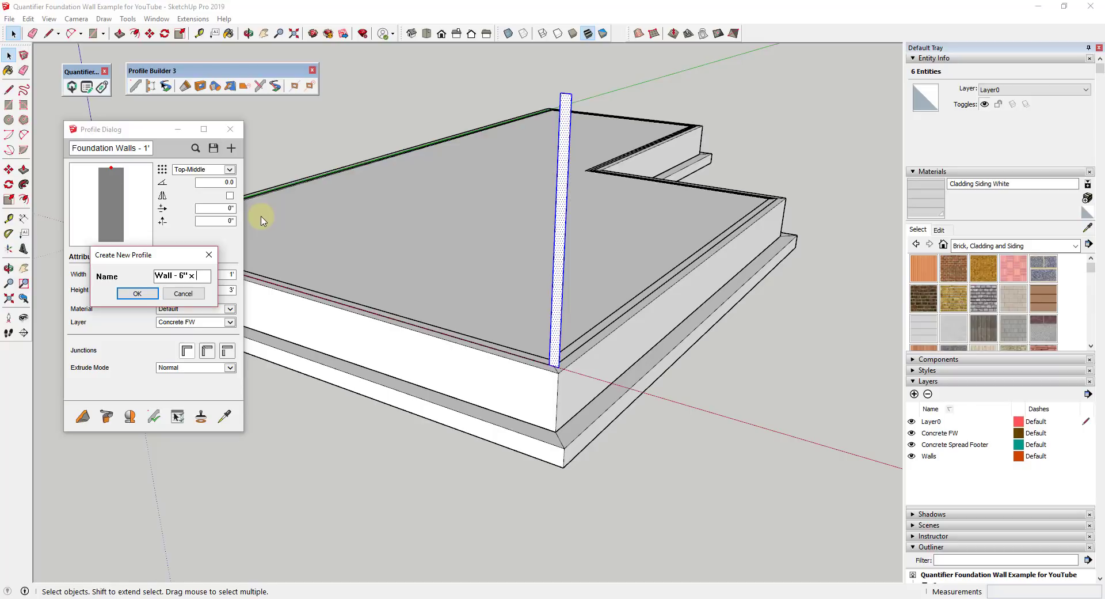
{"action": "type", "text": "12'"}
{"action": "left_click", "coordinate": [137, 293]}
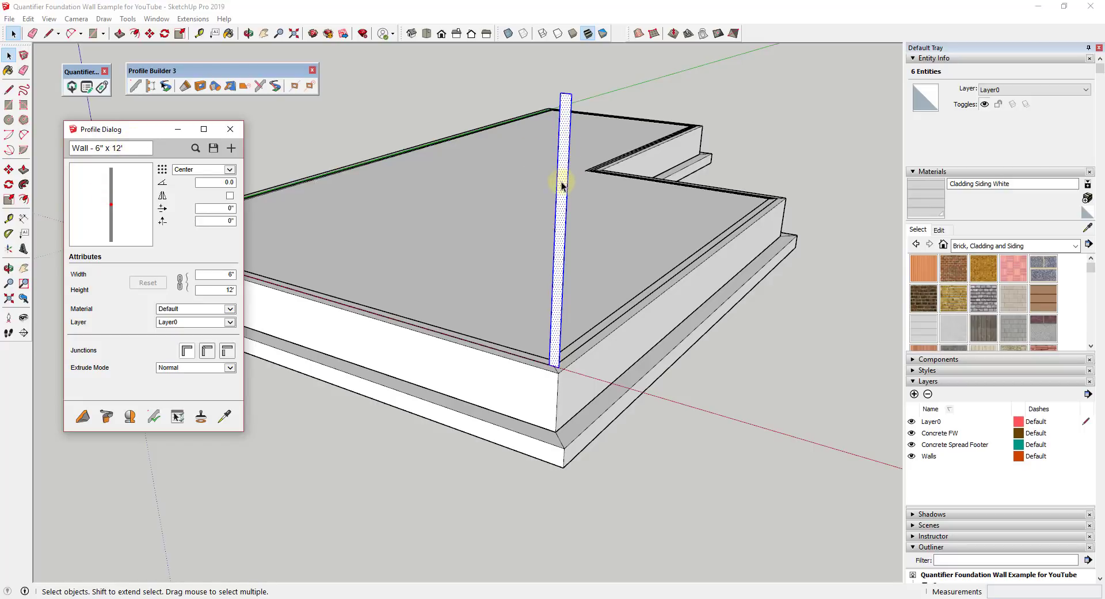
{"action": "left_click", "coordinate": [185, 173]}
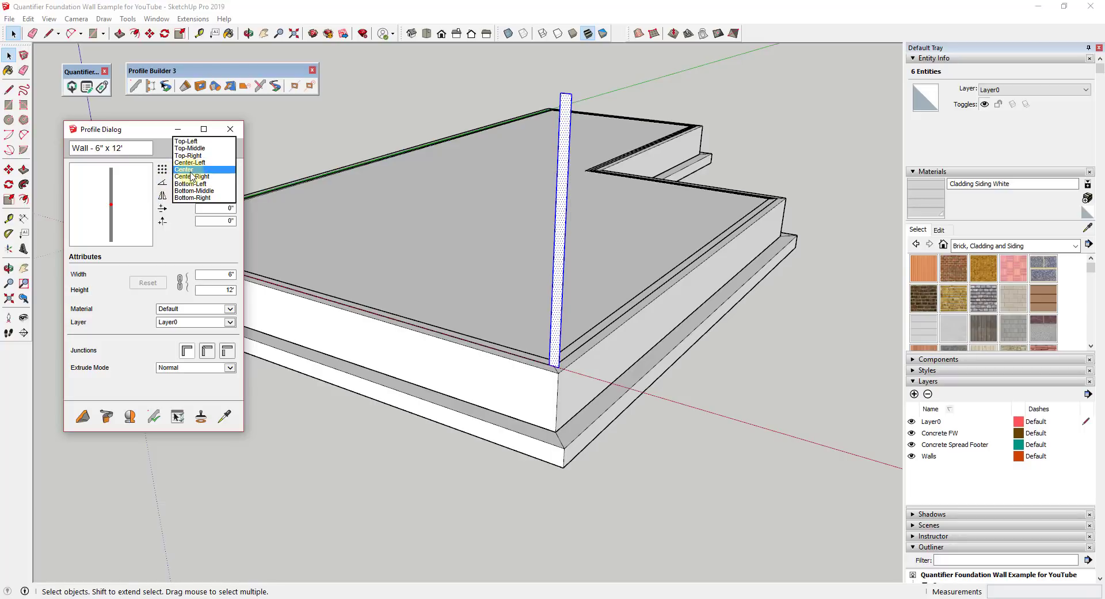
{"action": "left_click", "coordinate": [195, 190]}
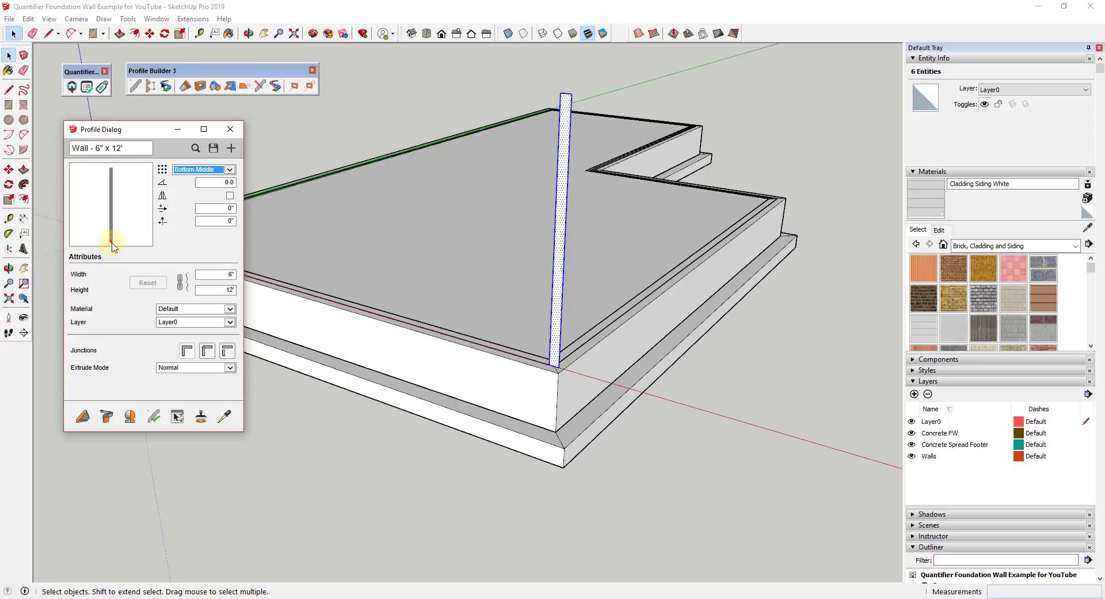
Draw a rectangle about 2' by 5' 6" on the ground beside the foundation and paint it with Cladding Siding Tan.
{"action": "left_click", "coordinate": [230, 309]}
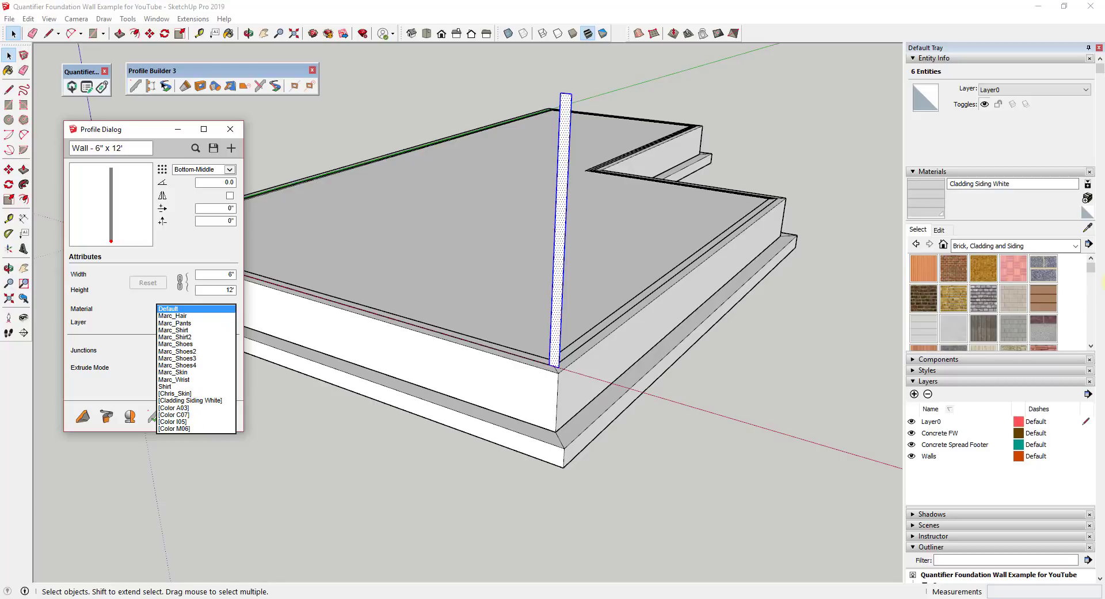
{"action": "left_click", "coordinate": [168, 309]}
{"action": "left_click", "coordinate": [680, 442]}
{"action": "key", "text": "r"}
{"action": "left_click", "coordinate": [768, 404]}
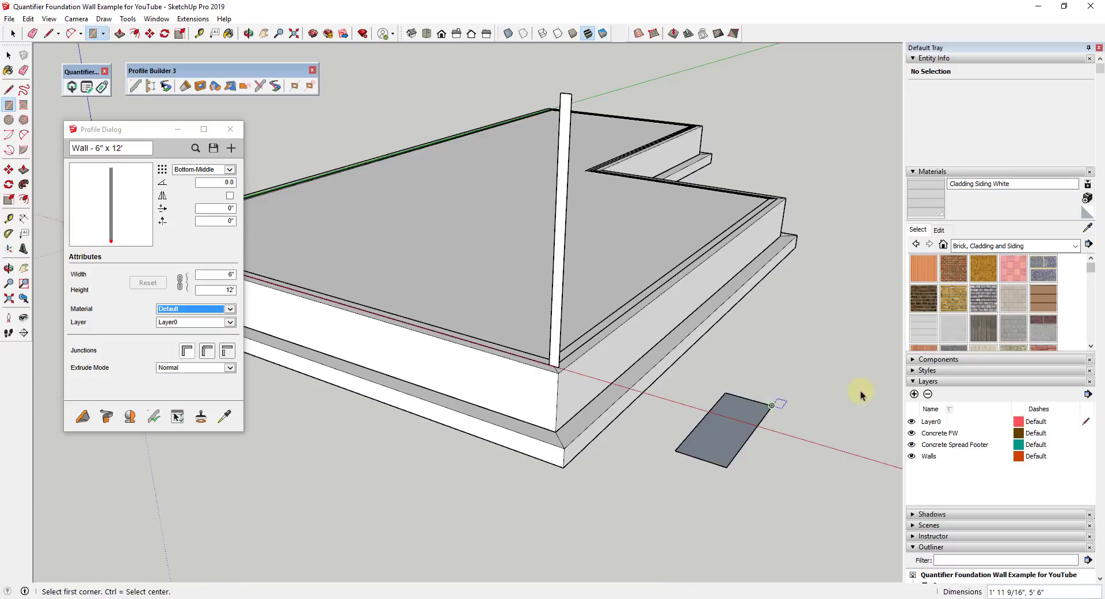
{"action": "key", "text": "space"}
{"action": "left_click", "coordinate": [1043, 298]}
{"action": "left_click", "coordinate": [729, 412]}
{"action": "key", "text": "space"}
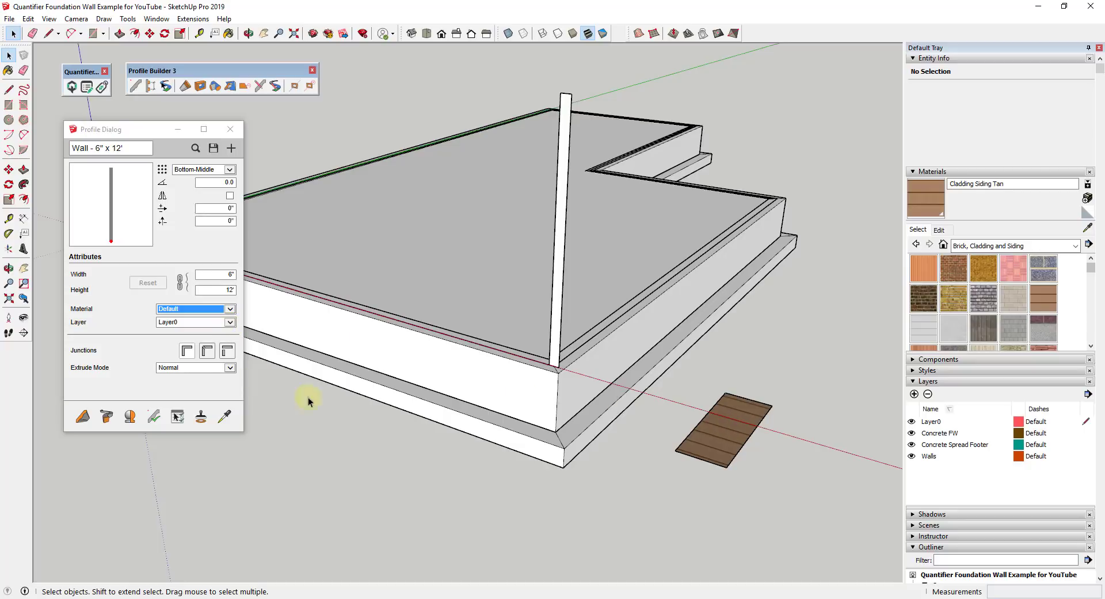
Set the wall profile's material to Cladding Siding Tan and its layer to Walls.
{"action": "left_click", "coordinate": [183, 313]}
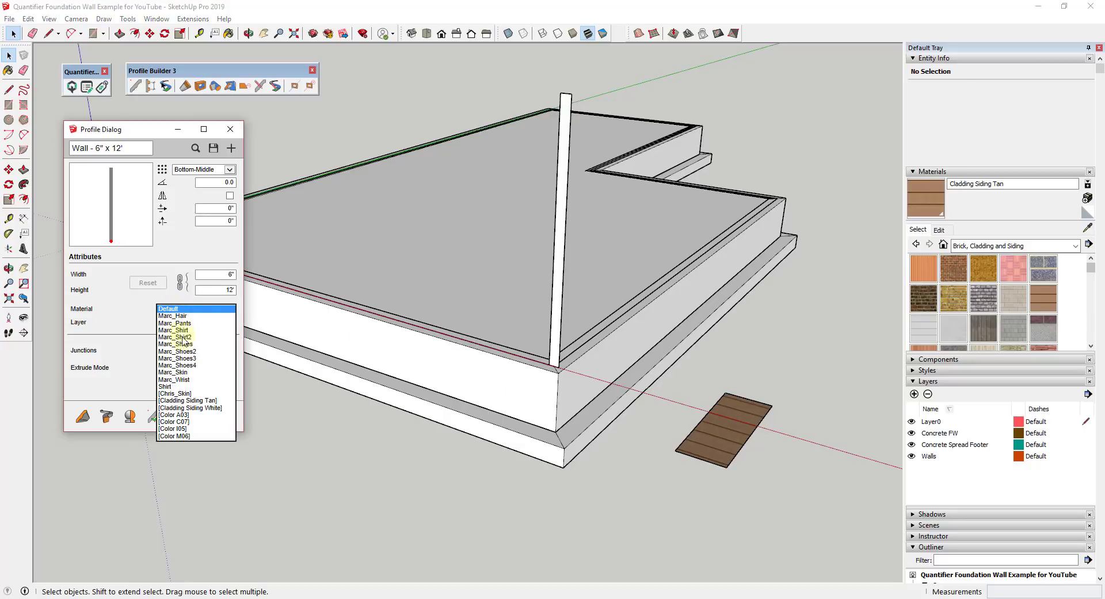
{"action": "left_click", "coordinate": [200, 402]}
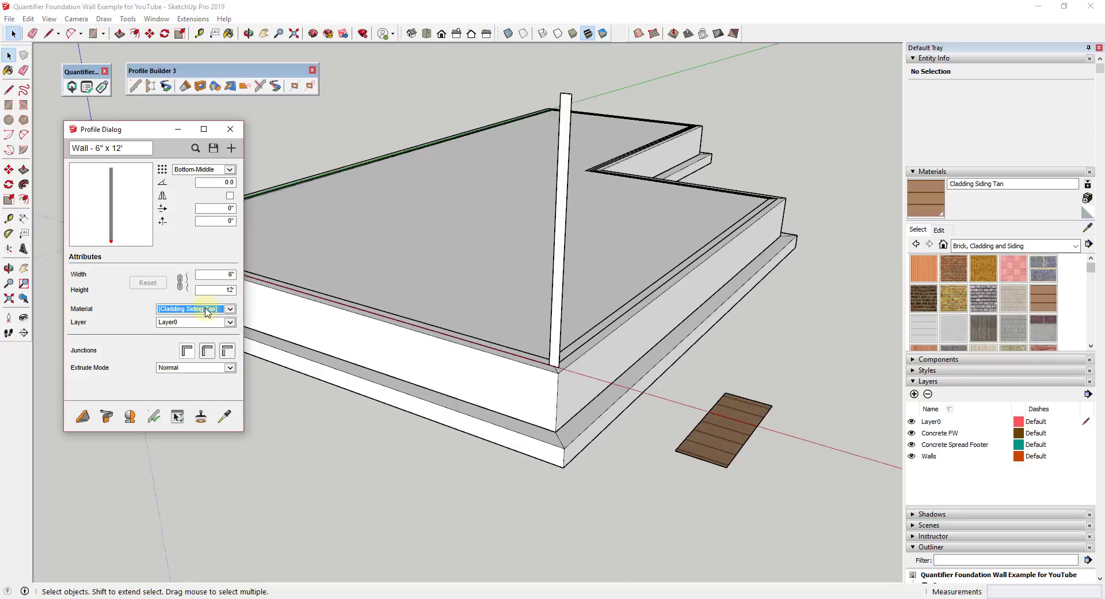
{"action": "left_click", "coordinate": [180, 323]}
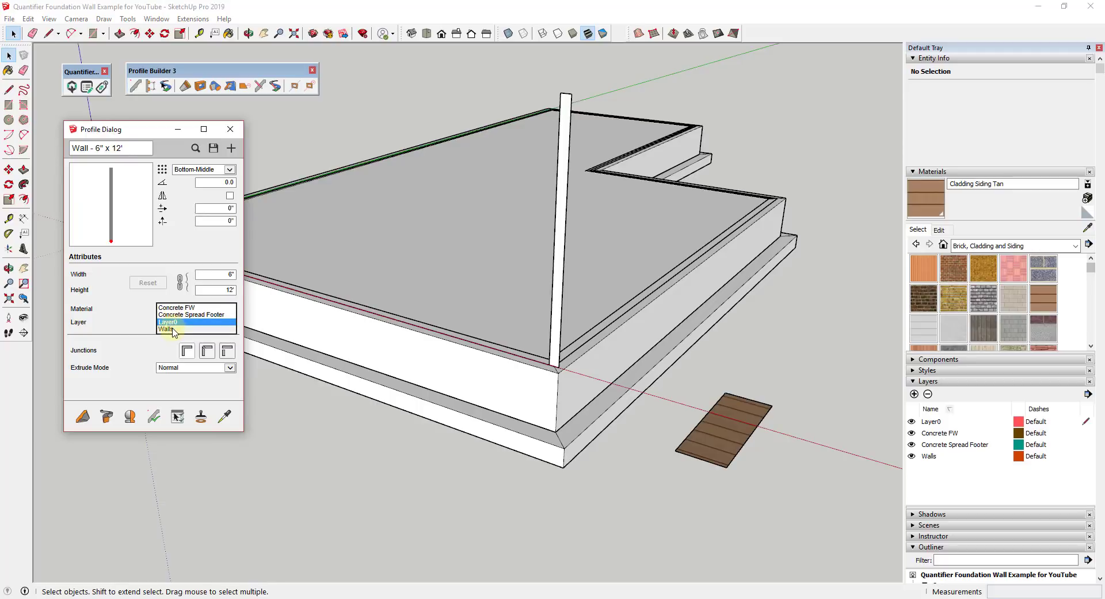
{"action": "left_click", "coordinate": [171, 330]}
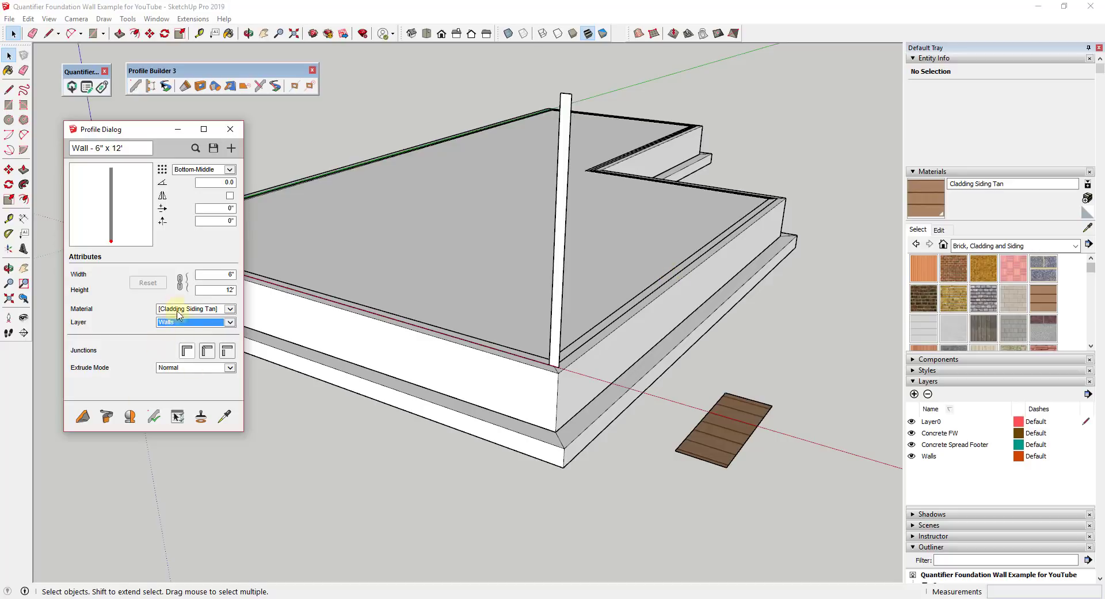
Build the walls by extruding the profile along the edges bounding the inner face on the foundation top.
{"action": "scroll", "coordinate": [593, 266], "scroll_direction": "down", "scroll_amount": 2}
{"action": "scroll", "coordinate": [541, 145], "scroll_direction": "up", "scroll_amount": 2}
{"action": "middle_click_drag", "start_coordinate": [541, 145], "coordinate": [672, 242]}
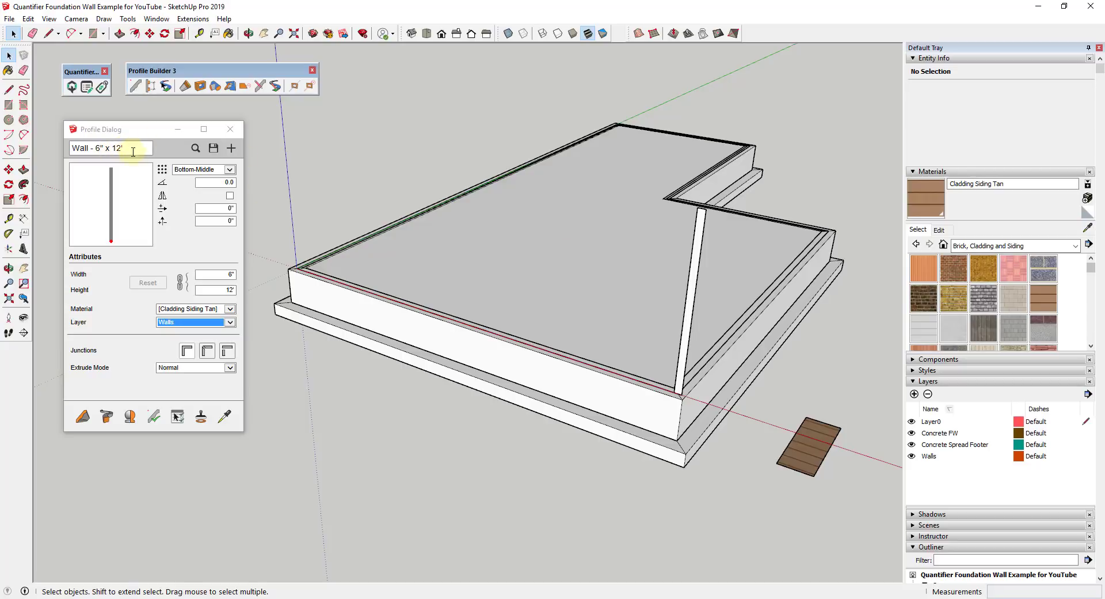
{"action": "double_click", "coordinate": [588, 259]}
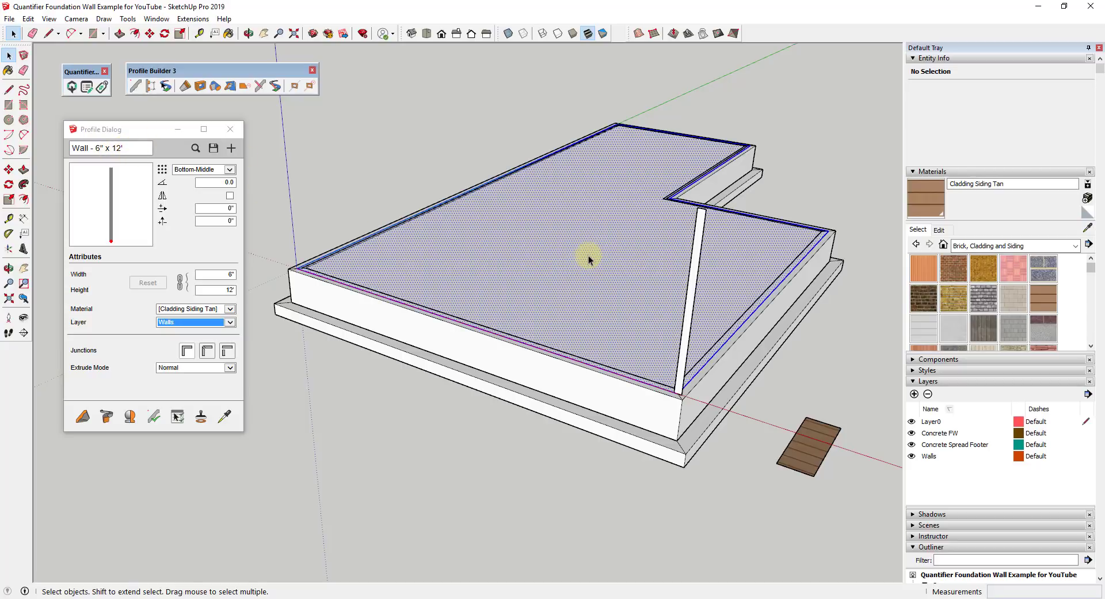
{"action": "left_click", "coordinate": [610, 233], "text": "shift"}
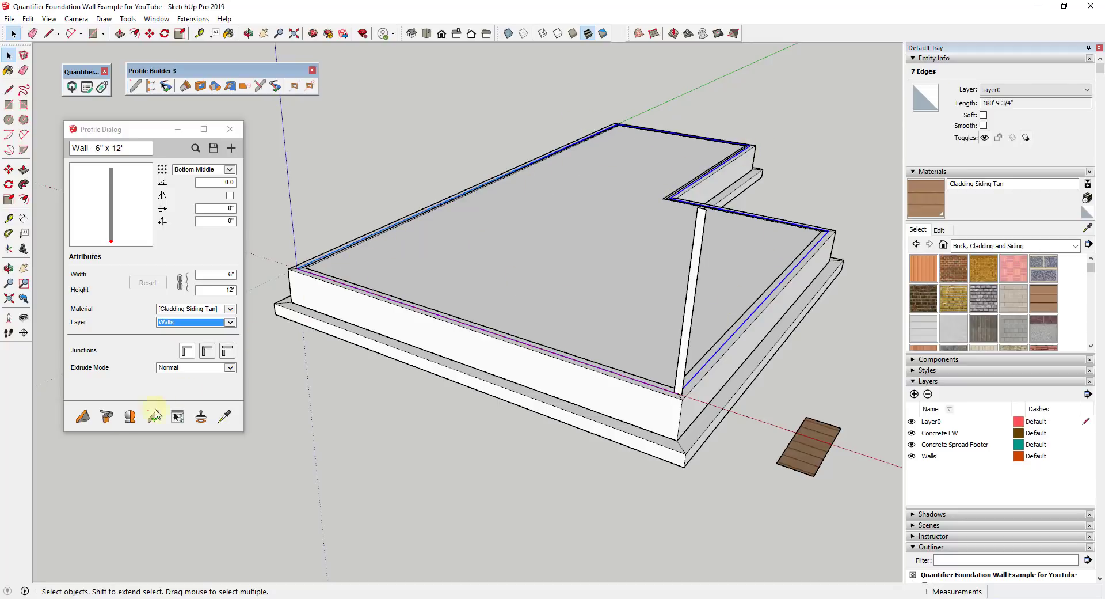
{"action": "left_click", "coordinate": [106, 417]}
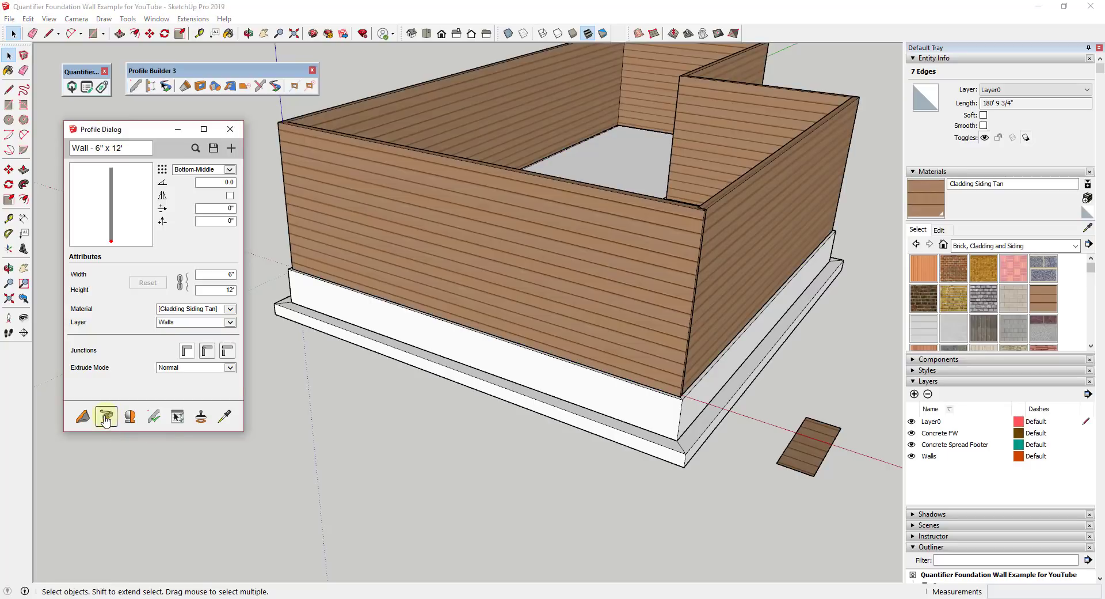
Examine the new wall group's corner near the red axis, including the vertical edges inside the group.
{"action": "middle_click_drag", "start_coordinate": [676, 278], "coordinate": [650, 264]}
{"action": "scroll", "coordinate": [683, 335], "scroll_direction": "down", "scroll_amount": 2}
{"action": "scroll", "coordinate": [686, 346], "scroll_direction": "up", "scroll_amount": 5}
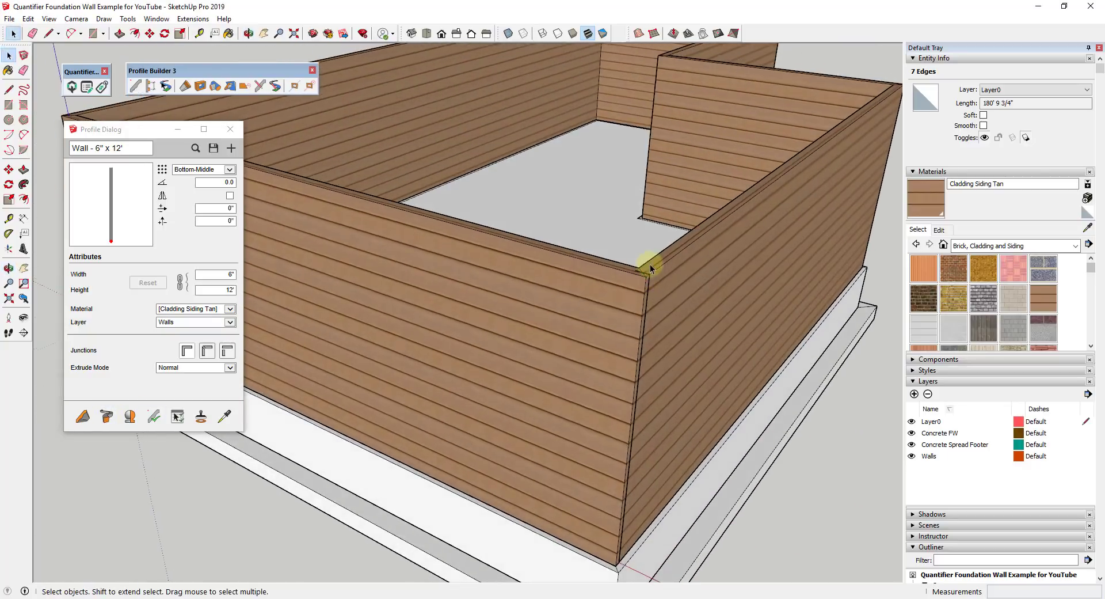
{"action": "left_click", "coordinate": [647, 286]}
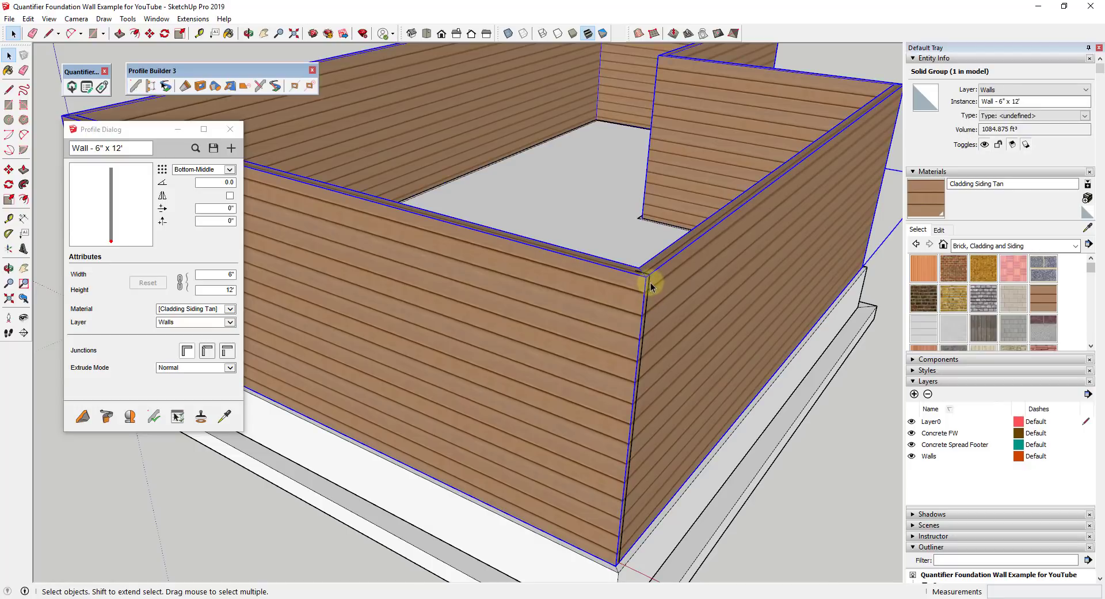
{"action": "double_click", "coordinate": [647, 282]}
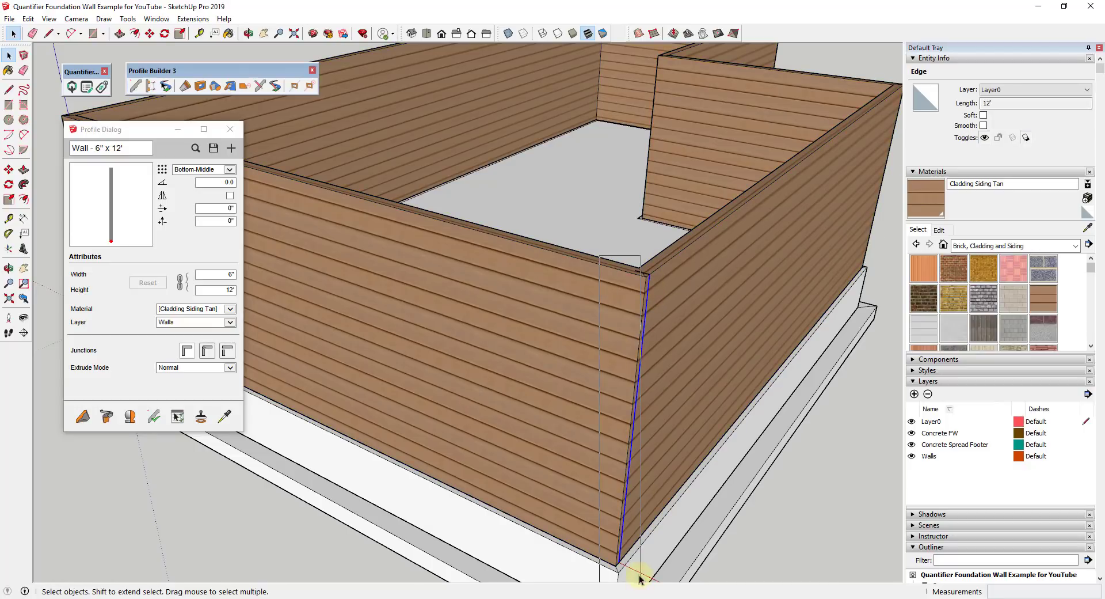
{"action": "middle_click_drag", "start_coordinate": [635, 448], "coordinate": [499, 462]}
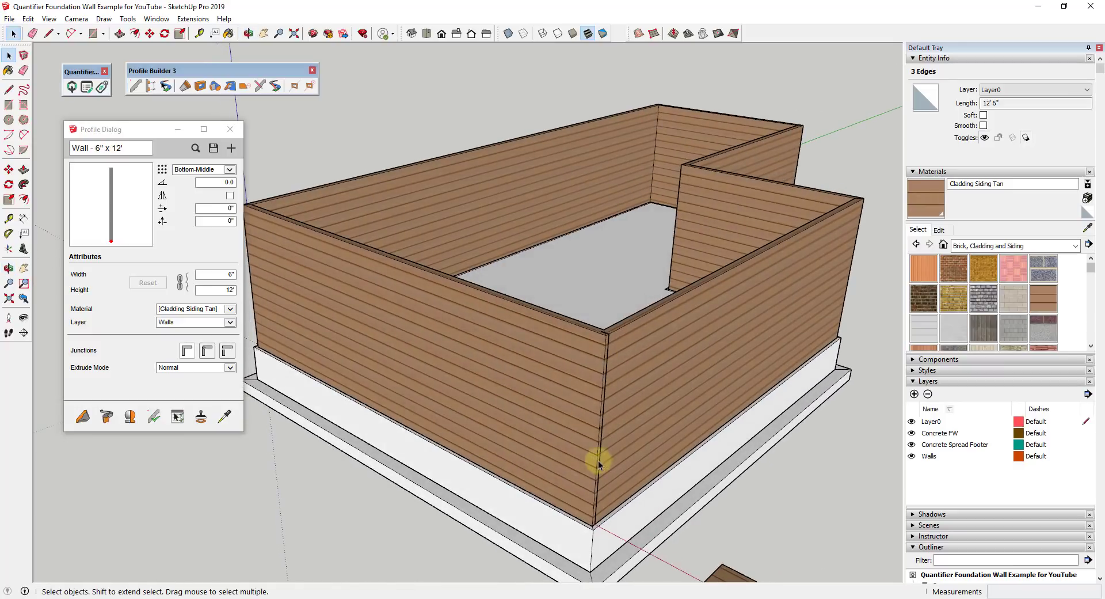
{"action": "middle_click_drag", "start_coordinate": [599, 460], "coordinate": [644, 388]}
{"action": "key", "text": "Escape"}
{"action": "middle_click_drag", "start_coordinate": [716, 308], "coordinate": [399, 297]}
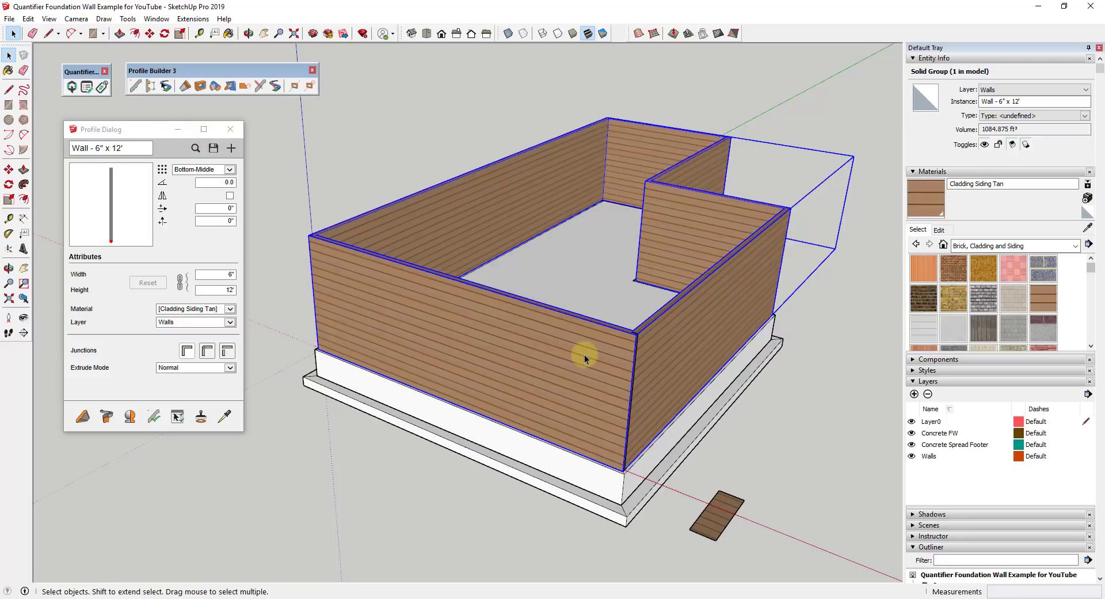
Compare the white wall group off to the side with the new tan wall group, leaving the tan one selected.
{"action": "scroll", "coordinate": [424, 239], "scroll_direction": "down", "scroll_amount": 5}
{"action": "left_click", "coordinate": [655, 324]}
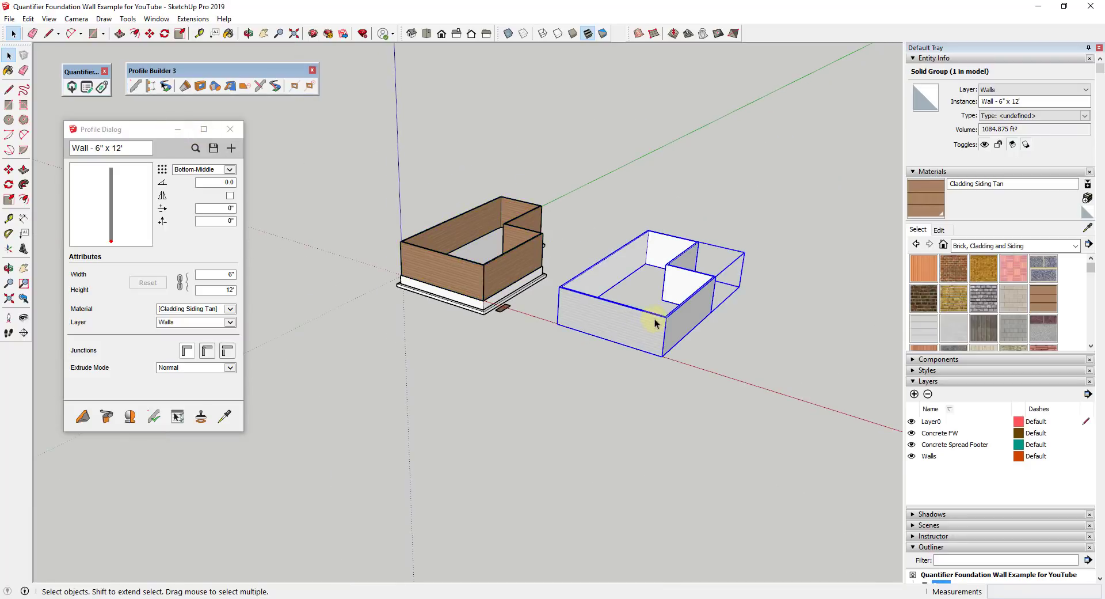
{"action": "scroll", "coordinate": [584, 306], "scroll_direction": "up", "scroll_amount": 6}
{"action": "left_click", "coordinate": [451, 281]}
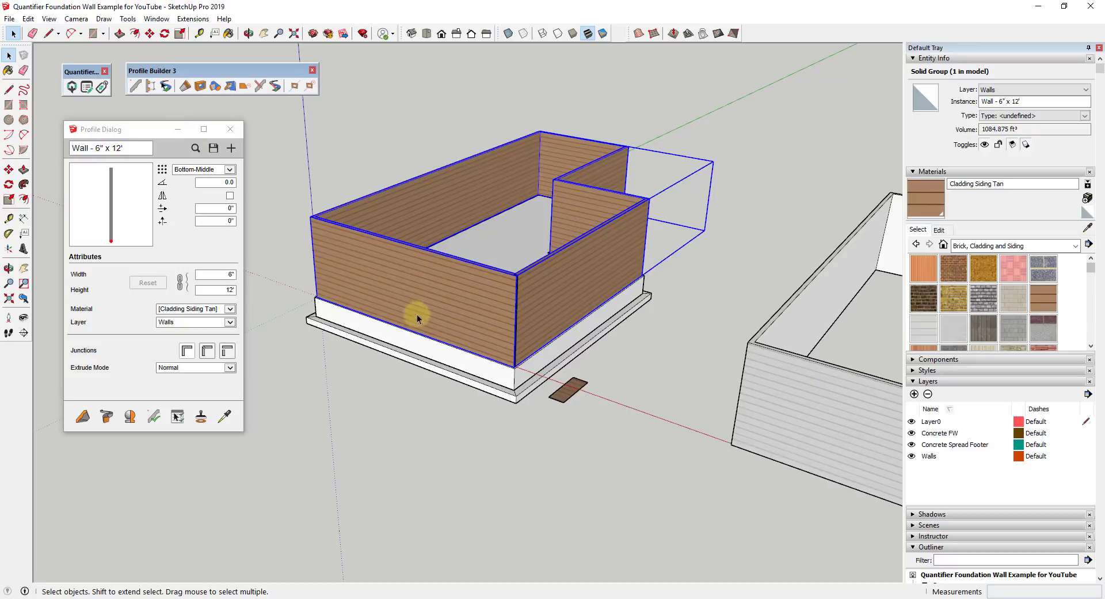
Put the profile settings away and bring up the Quantifier Pro cost report for the new tan walls.
{"action": "left_click", "coordinate": [178, 130]}
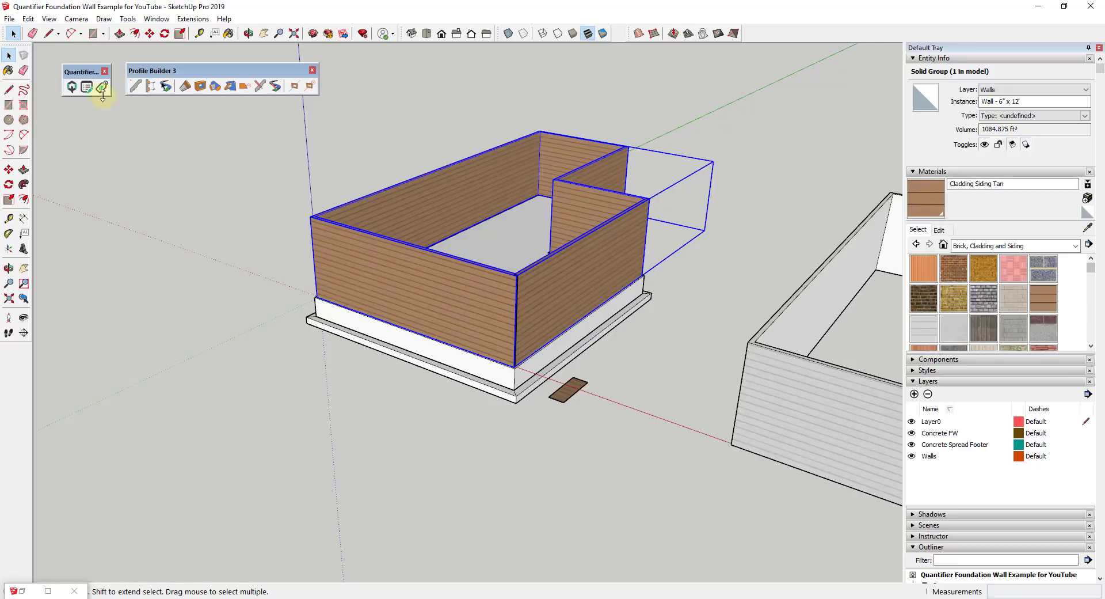
{"action": "left_click", "coordinate": [71, 86]}
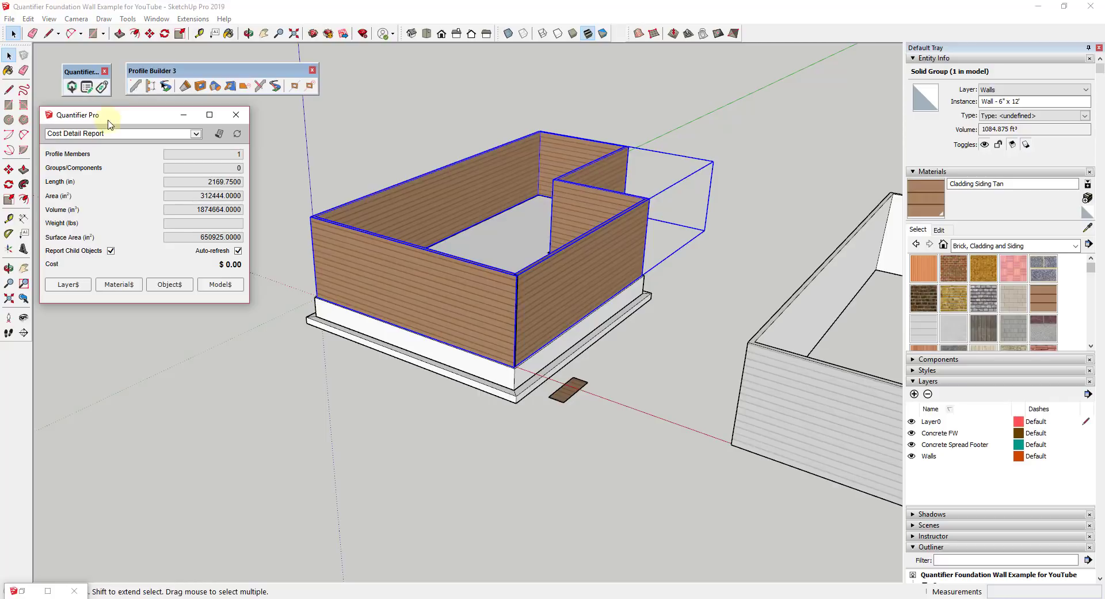
{"action": "left_click_drag", "start_coordinate": [115, 117], "coordinate": [136, 117]}
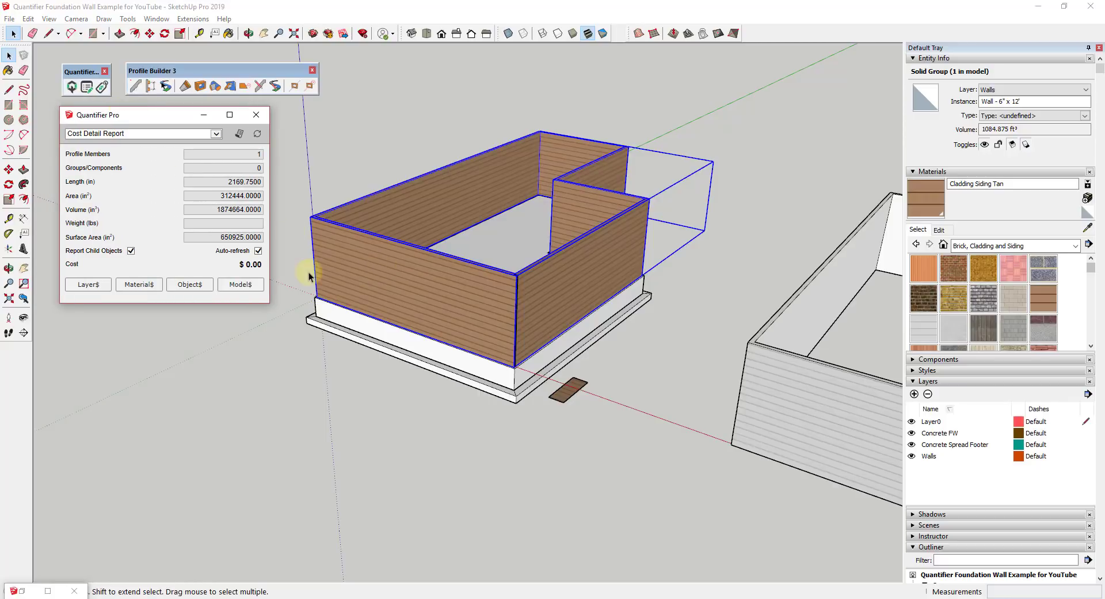
{"action": "middle_click_drag", "start_coordinate": [591, 292], "coordinate": [633, 247]}
Add a new cost entry to the Walls layer in Quantifier Pro's layer cost data.
{"action": "left_click", "coordinate": [87, 284]}
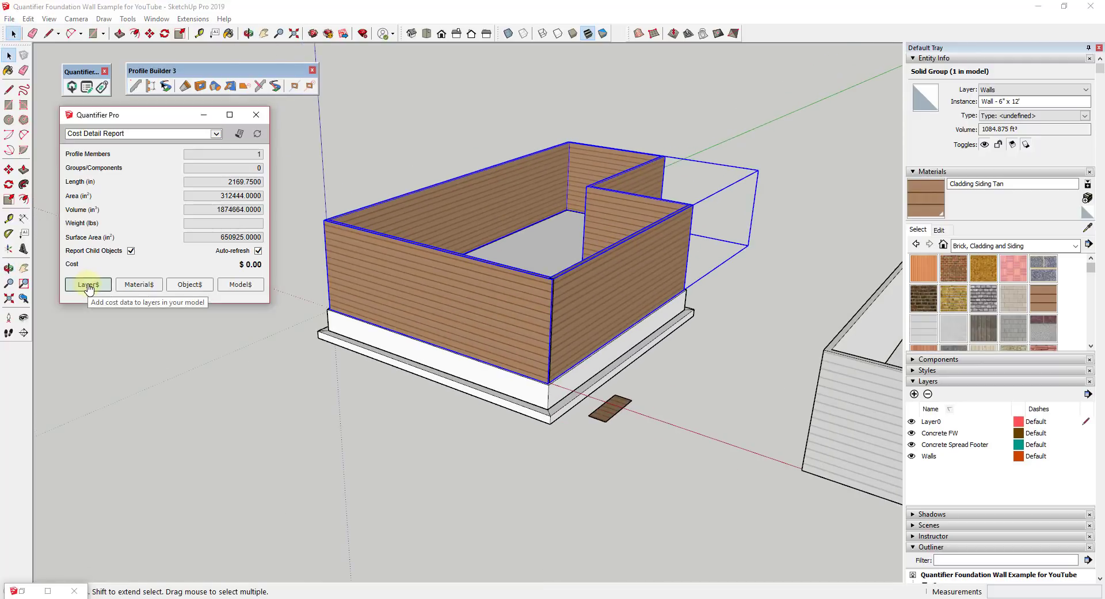
{"action": "left_click", "coordinate": [355, 334]}
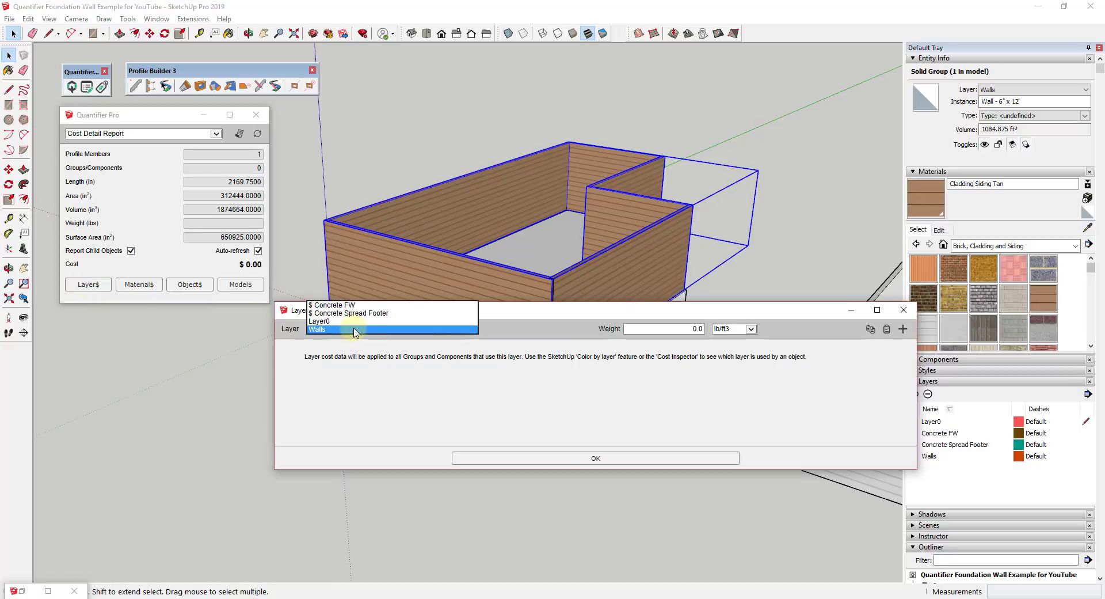
{"action": "left_click", "coordinate": [342, 330]}
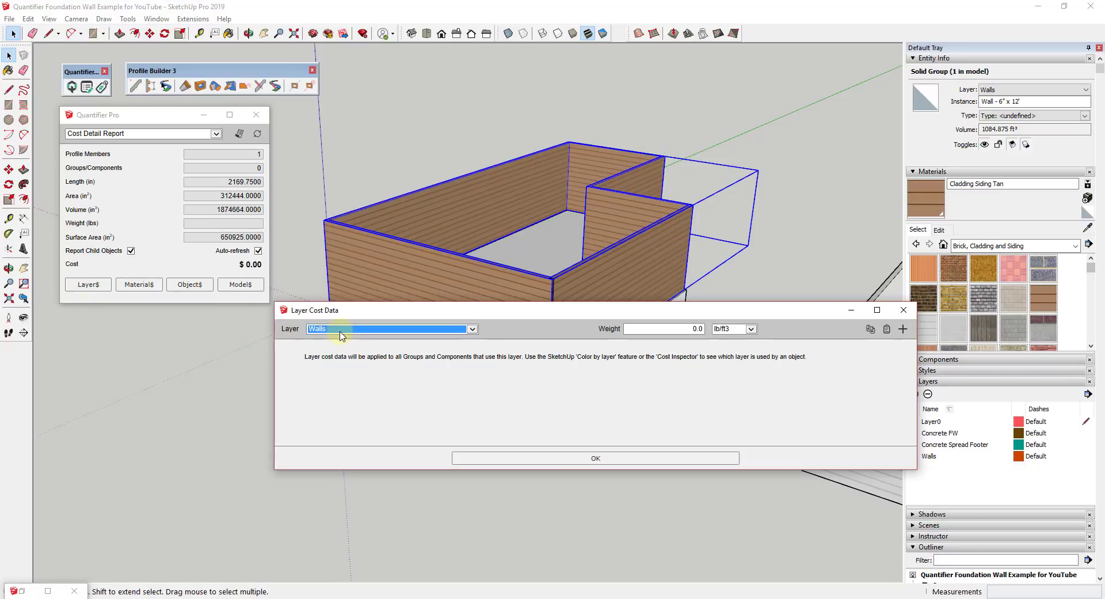
{"action": "left_click", "coordinate": [903, 329]}
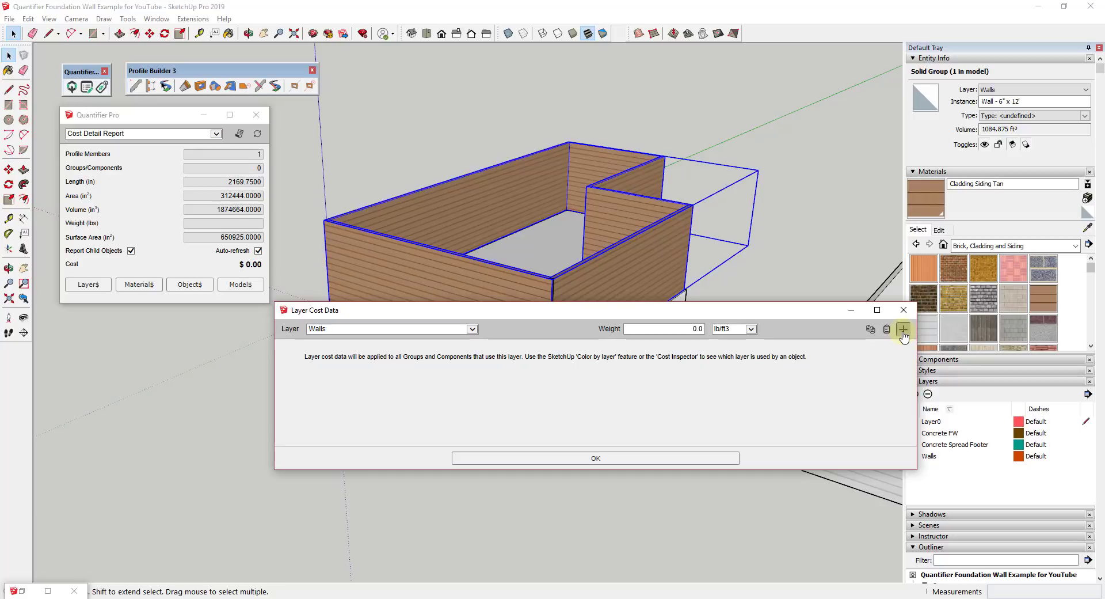
Fill in the Walls layer's first cost entry as 09_01, Framing - PB, with ft2 input and a unit cost of 5.
{"action": "left_click", "coordinate": [323, 359]}
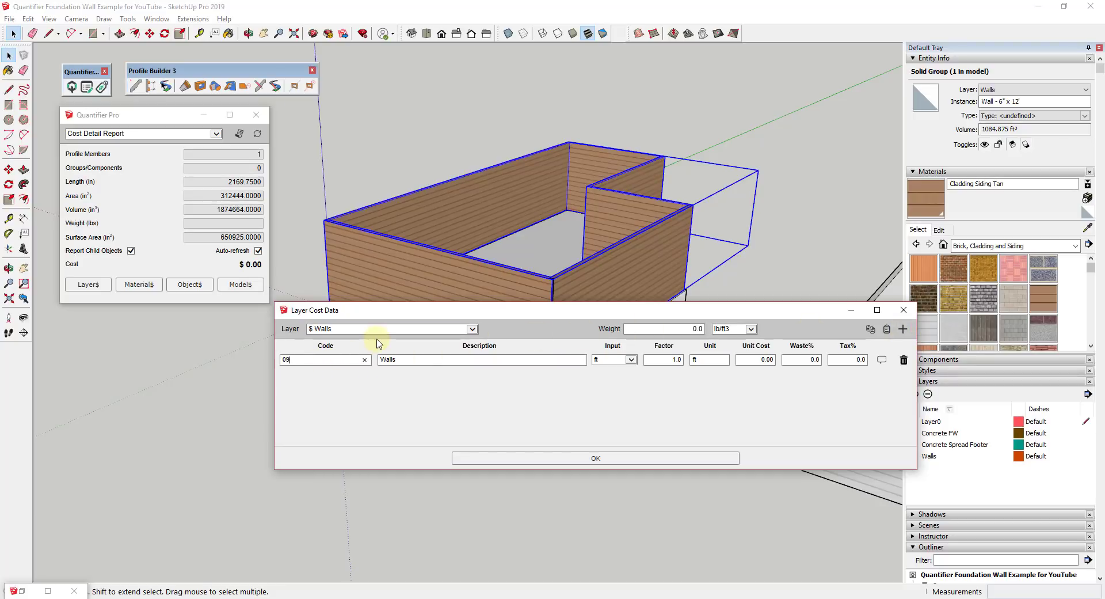
{"action": "type", "text": "09_01_"}
{"action": "key", "text": "Tab"}
{"action": "key", "text": "Tab"}
{"action": "left_click", "coordinate": [602, 360]}
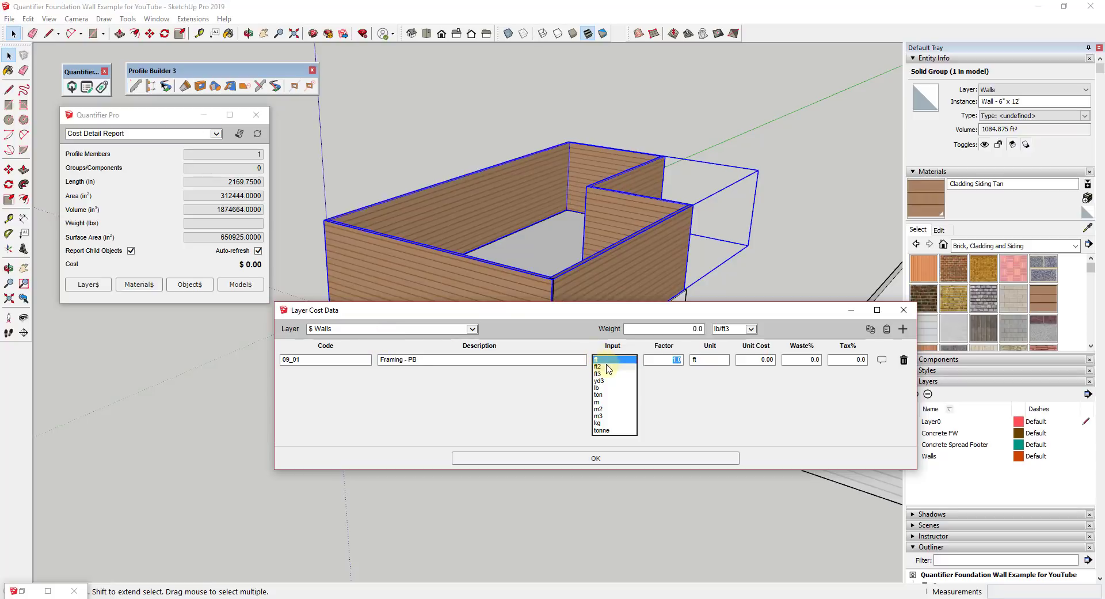
{"action": "left_click", "coordinate": [604, 372]}
{"action": "left_click", "coordinate": [749, 360]}
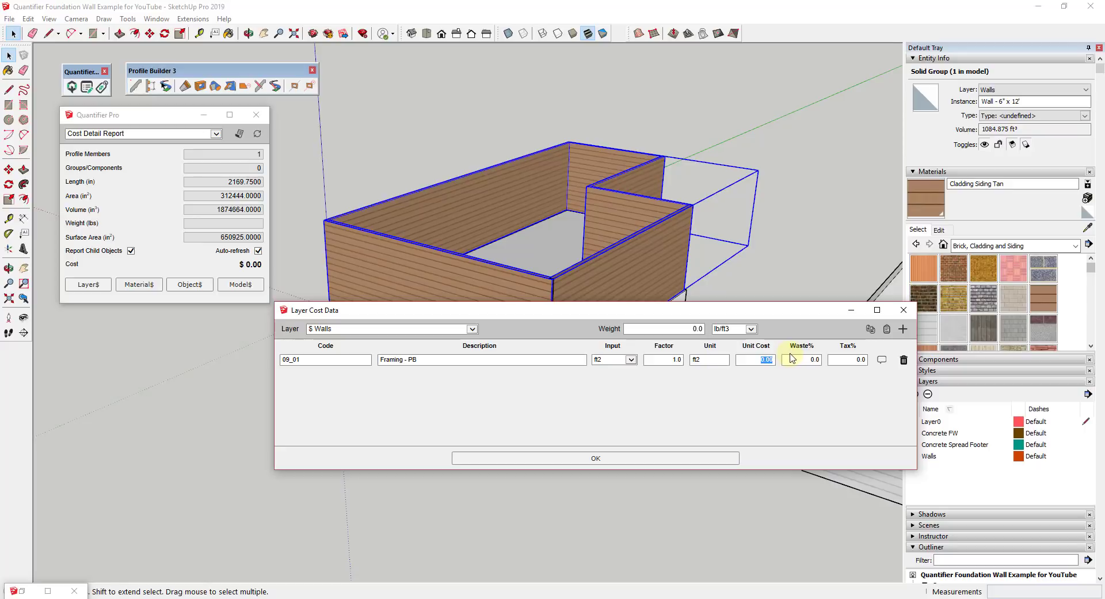
Add a second Walls cost entry, 09_02 Plywood - PB, with ft2 input, unit cost 4 and 15% waste.
{"action": "left_click", "coordinate": [902, 329]}
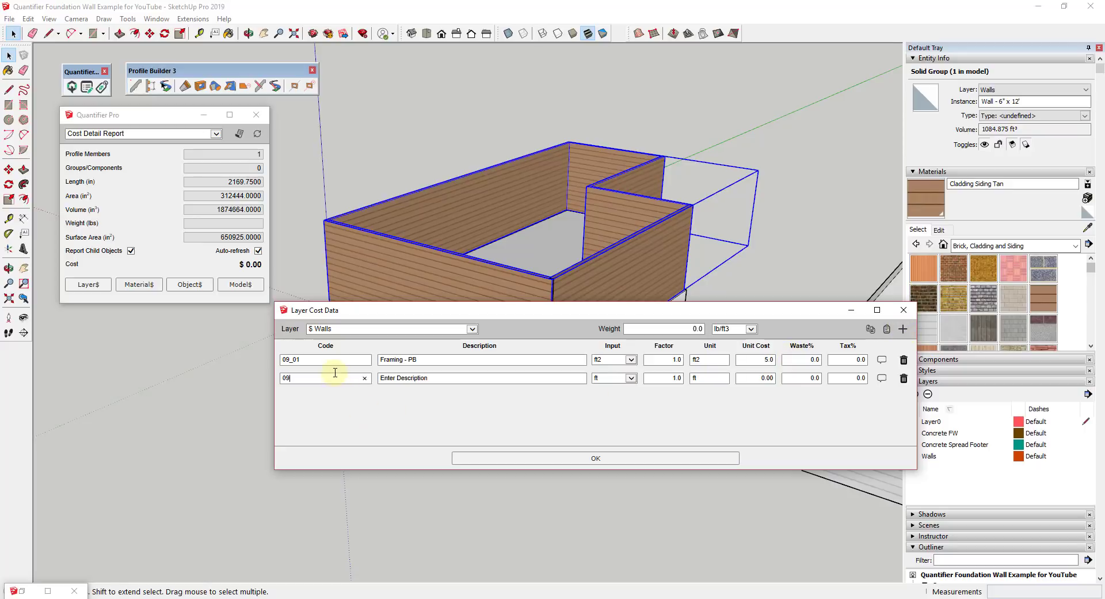
{"action": "left_click", "coordinate": [335, 373]}
{"action": "type", "text": "09"}
{"action": "left_click", "coordinate": [292, 401]}
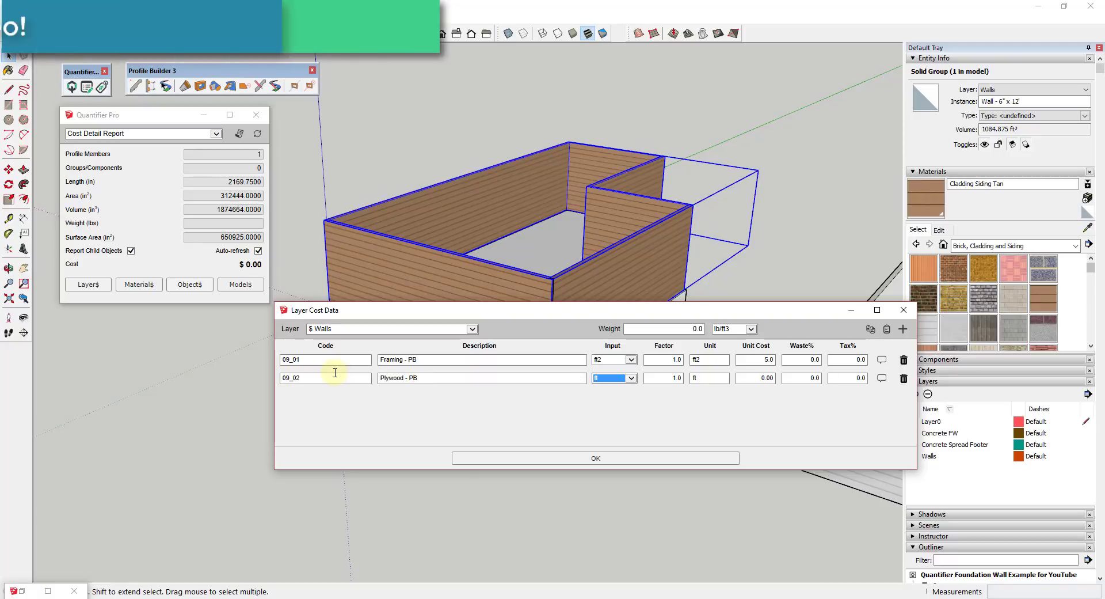
{"action": "left_click", "coordinate": [756, 378]}
{"action": "type", "text": "4"}
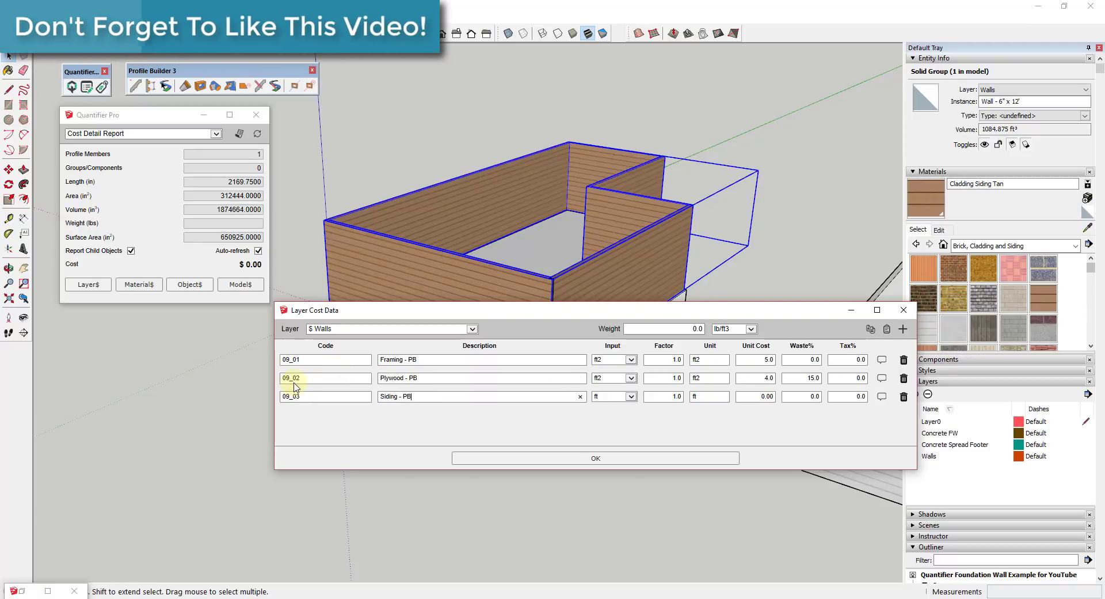
Complete the 09_03 Siding - PB cost entry with ft2 input and a unit cost of 15.
{"action": "left_click", "coordinate": [756, 396]}
{"action": "type", "text": "15"}
{"action": "left_click", "coordinate": [802, 396]}
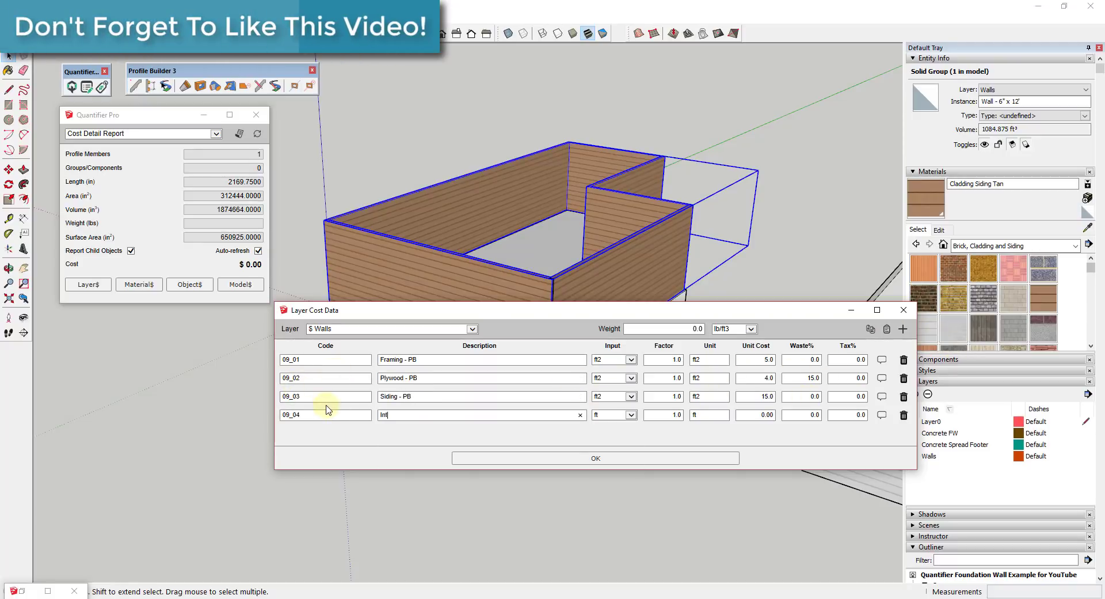
Complete the 09_04 Interior DW - PB cost entry with ft2 input and unit cost 3, and save the layer cost data.
{"action": "left_click", "coordinate": [631, 414]}
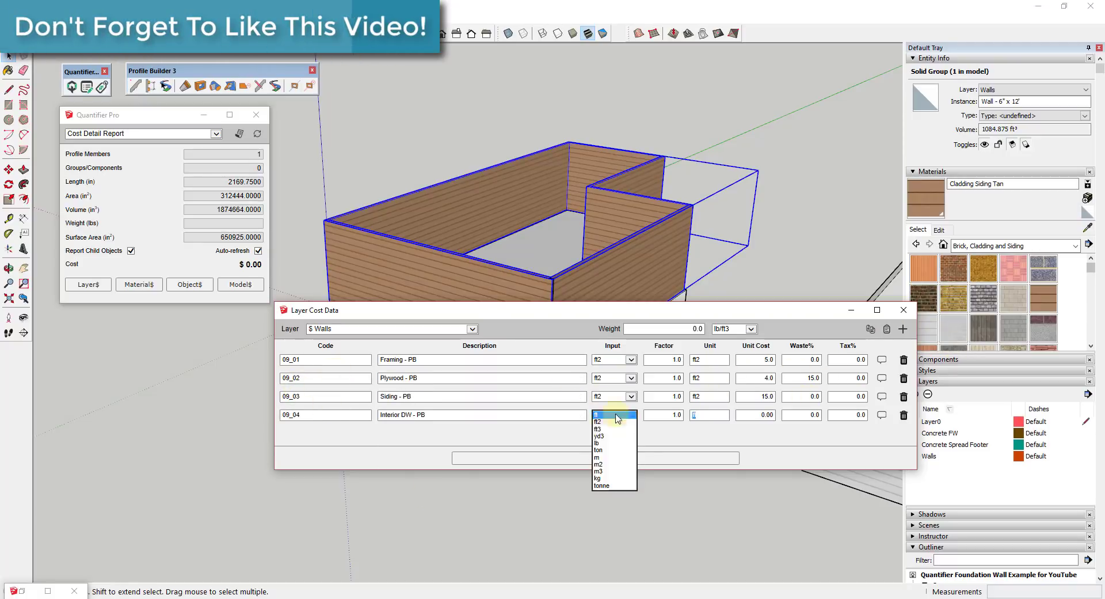
{"action": "left_click", "coordinate": [601, 423]}
{"action": "left_click", "coordinate": [611, 464]}
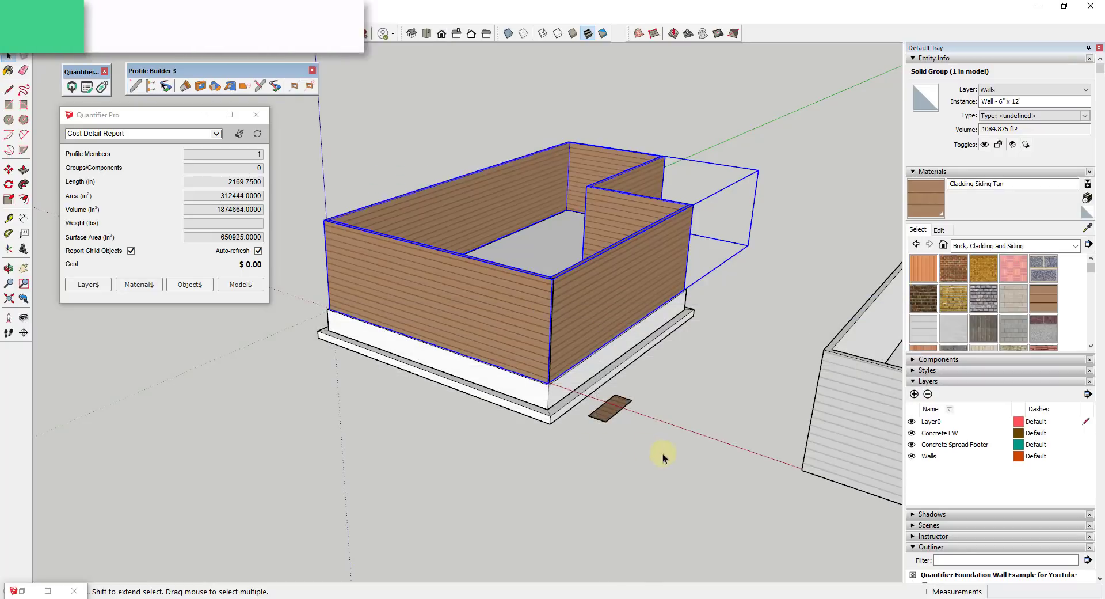
Reselect the tan wall group to refresh and review its cost in the report.
{"action": "left_click", "coordinate": [720, 451]}
{"action": "left_click", "coordinate": [606, 296]}
{"action": "middle_click_drag", "start_coordinate": [768, 491], "coordinate": [647, 313]}
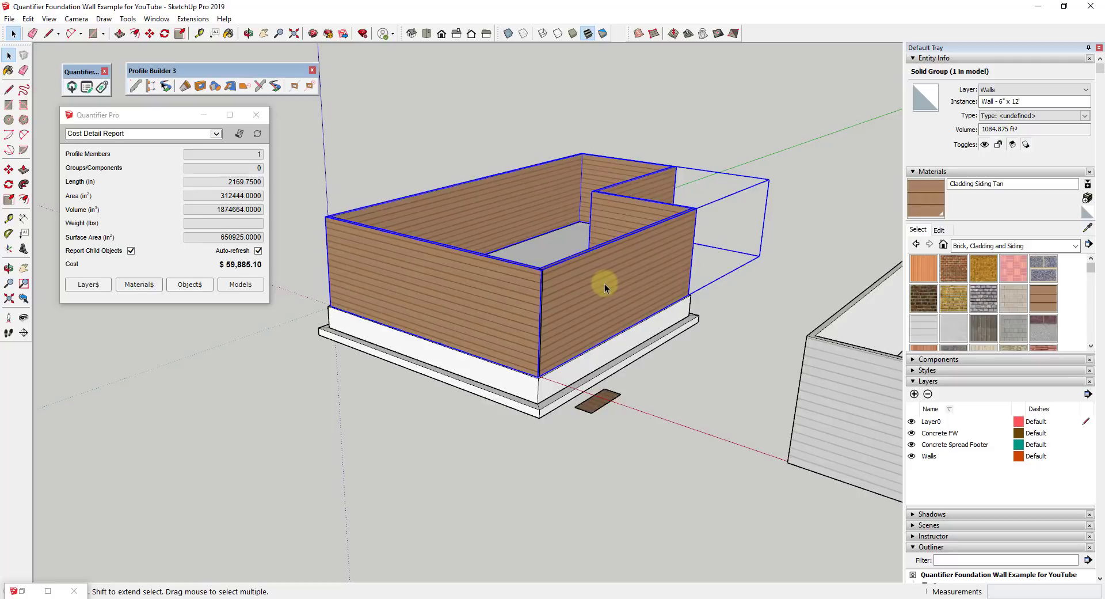
{"action": "scroll", "coordinate": [608, 283], "scroll_direction": "down", "scroll_amount": 3}
{"action": "scroll", "coordinate": [471, 280], "scroll_direction": "up", "scroll_amount": 4}
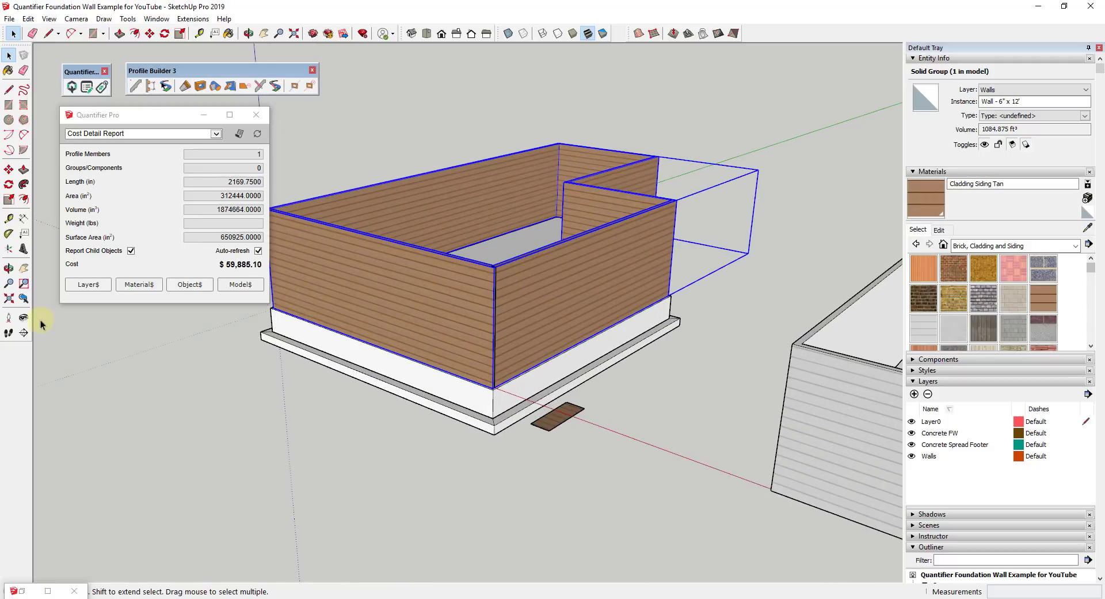
Reopen the Walls layer cost data, add a waste percentage to the Interior DW - PB entry, and save it.
{"action": "left_click", "coordinate": [89, 284]}
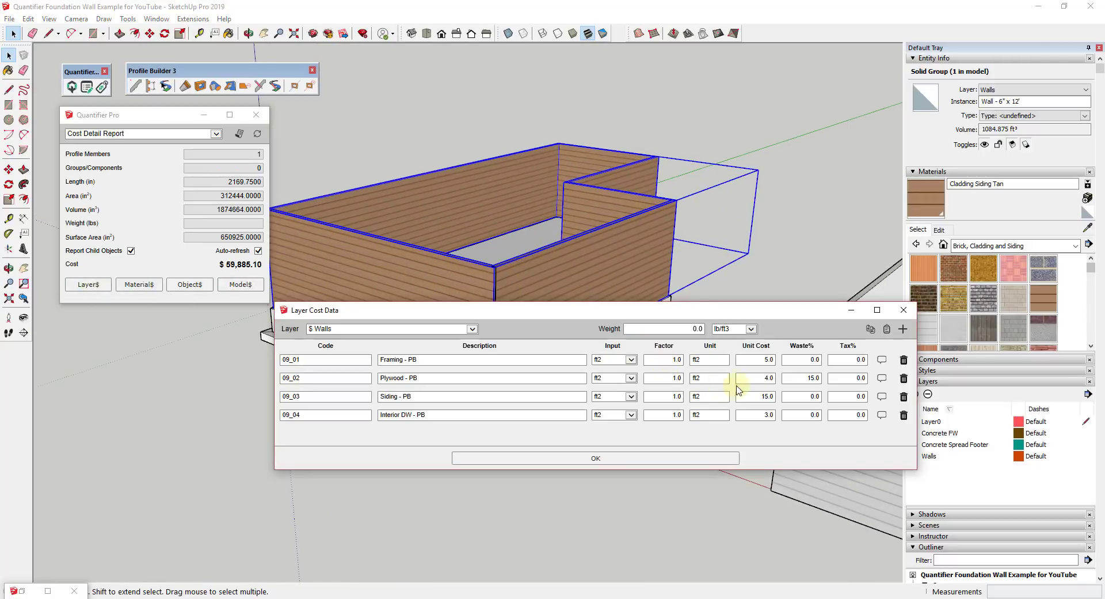
{"action": "left_click_drag", "start_coordinate": [795, 413], "coordinate": [827, 422]}
{"action": "left_click", "coordinate": [592, 459]}
Compare the white wall group with the tan Profile Builder walls, ending with the tan group selected.
{"action": "scroll", "coordinate": [599, 328], "scroll_direction": "down", "scroll_amount": 3}
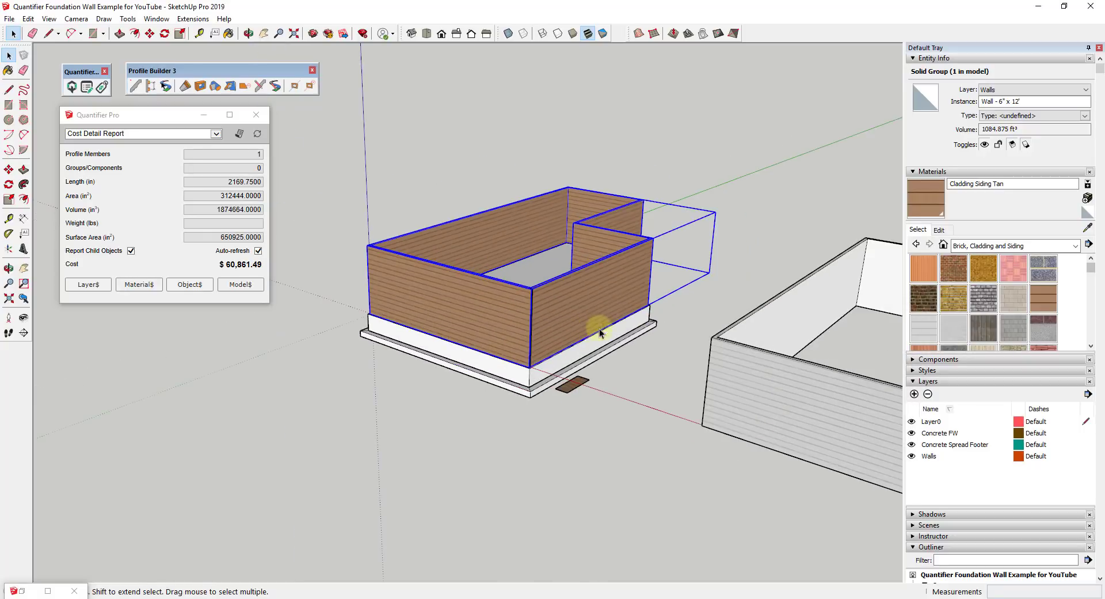
{"action": "left_click", "coordinate": [751, 382]}
{"action": "scroll", "coordinate": [600, 301], "scroll_direction": "down", "scroll_amount": 1}
{"action": "scroll", "coordinate": [501, 268], "scroll_direction": "up", "scroll_amount": 2}
{"action": "left_click", "coordinate": [504, 270]}
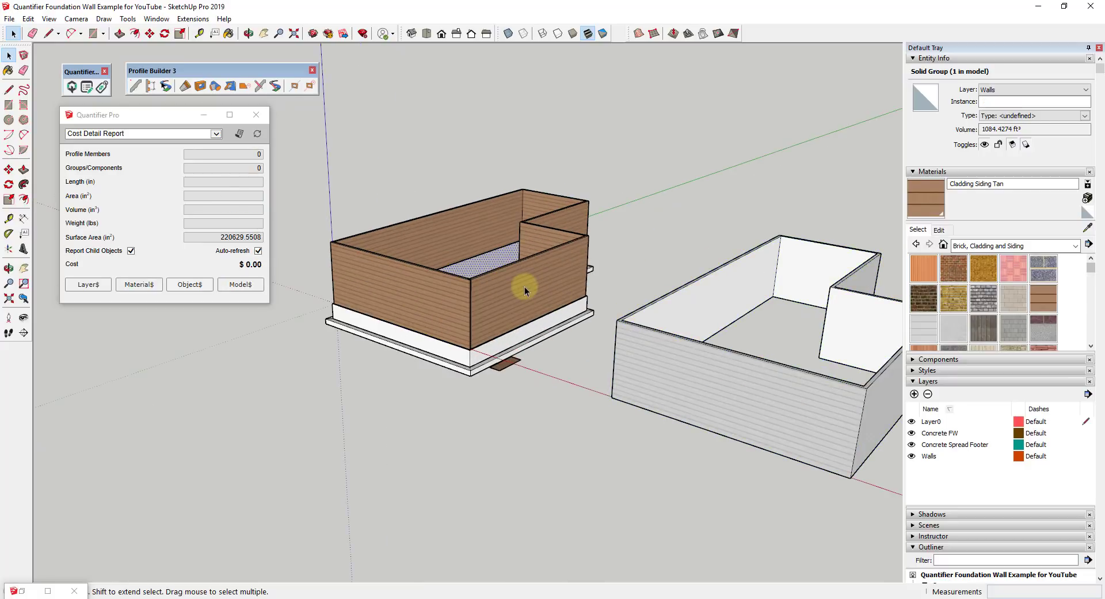
{"action": "scroll", "coordinate": [683, 265], "scroll_direction": "down", "scroll_amount": 1}
{"action": "scroll", "coordinate": [765, 347], "scroll_direction": "down", "scroll_amount": 2}
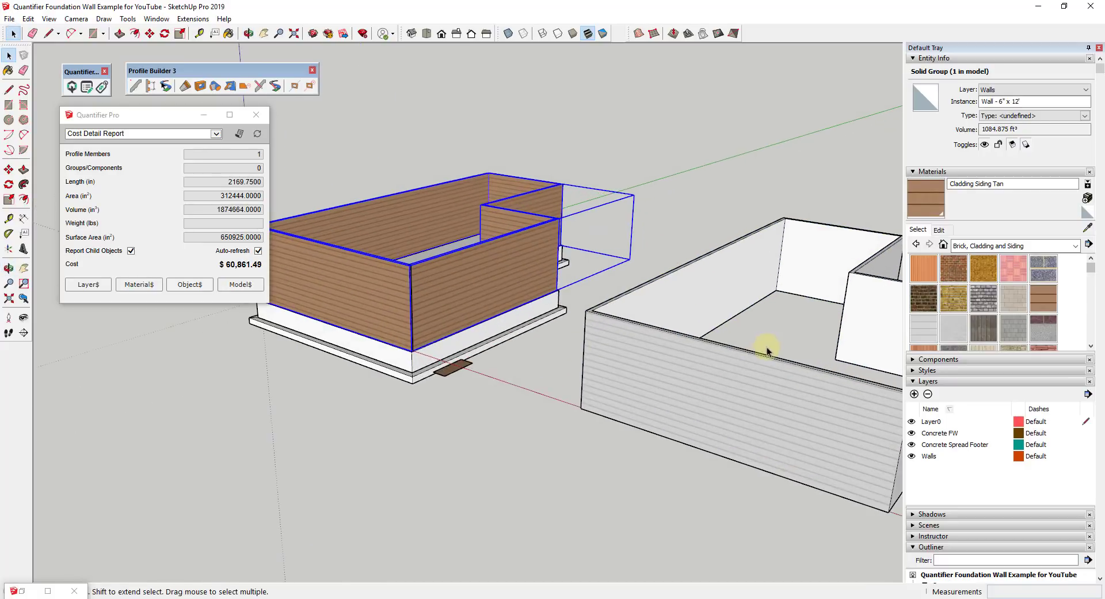
{"action": "scroll", "coordinate": [538, 301], "scroll_direction": "up", "scroll_amount": 2}
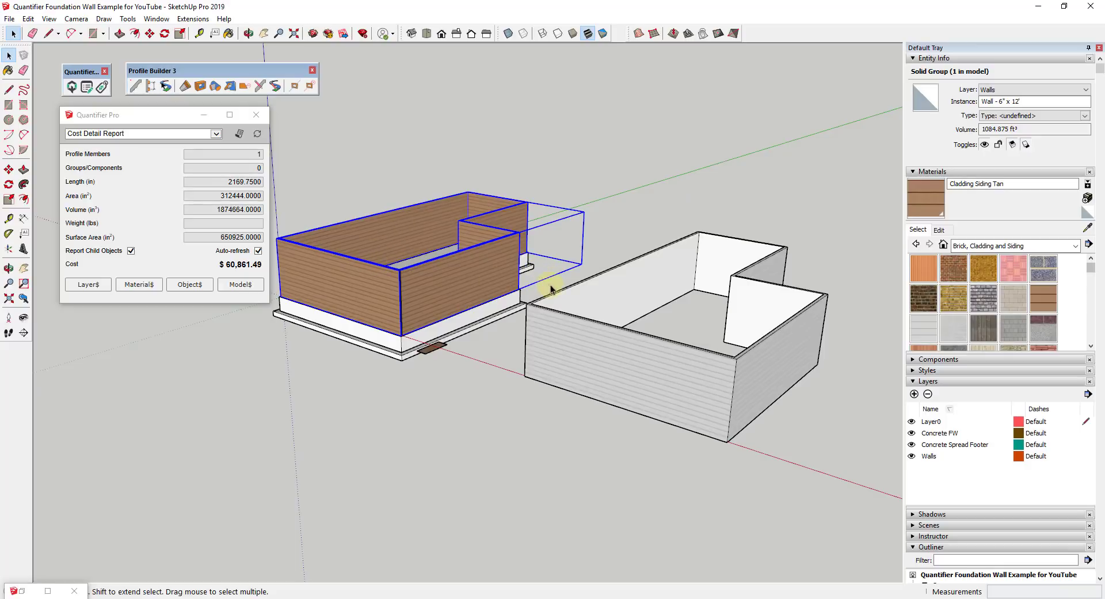
{"action": "scroll", "coordinate": [483, 302], "scroll_direction": "up", "scroll_amount": 1}
{"action": "scroll", "coordinate": [483, 302], "scroll_direction": "up", "scroll_amount": 1}
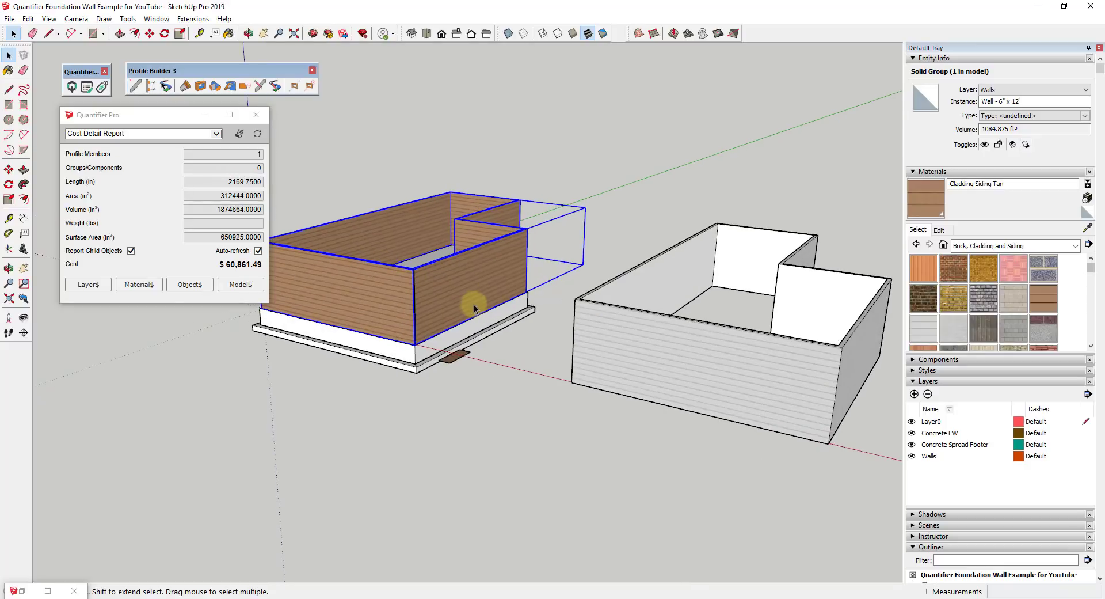
{"action": "scroll", "coordinate": [548, 296], "scroll_direction": "down", "scroll_amount": 2}
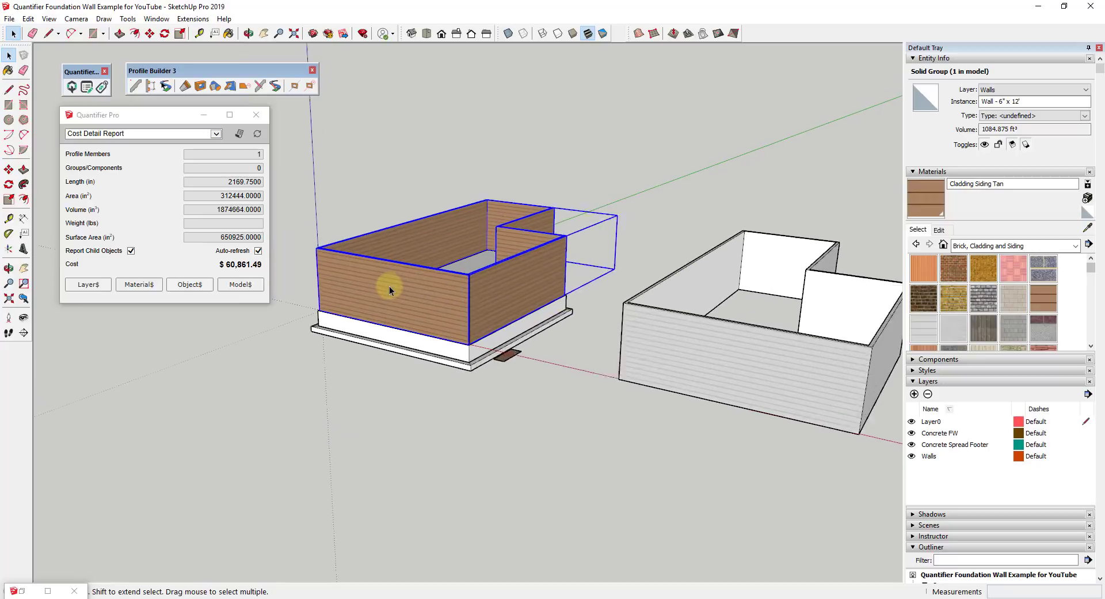
{"action": "scroll", "coordinate": [460, 280], "scroll_direction": "up", "scroll_amount": 2}
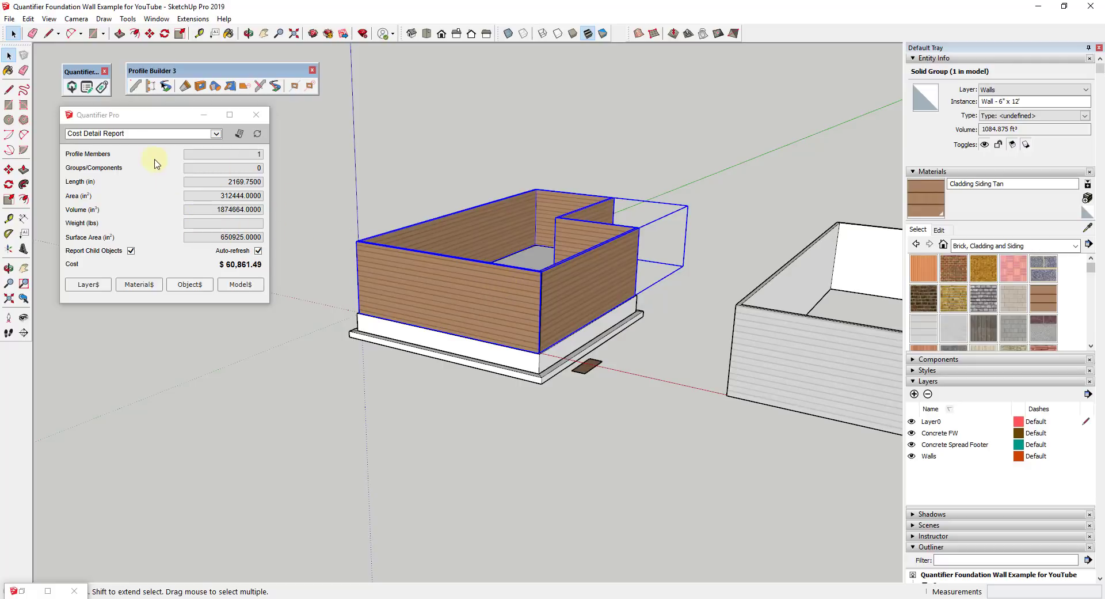
Set the report units to Feet for length, ft² for area and yd³ for volume.
{"action": "left_click", "coordinate": [87, 87]}
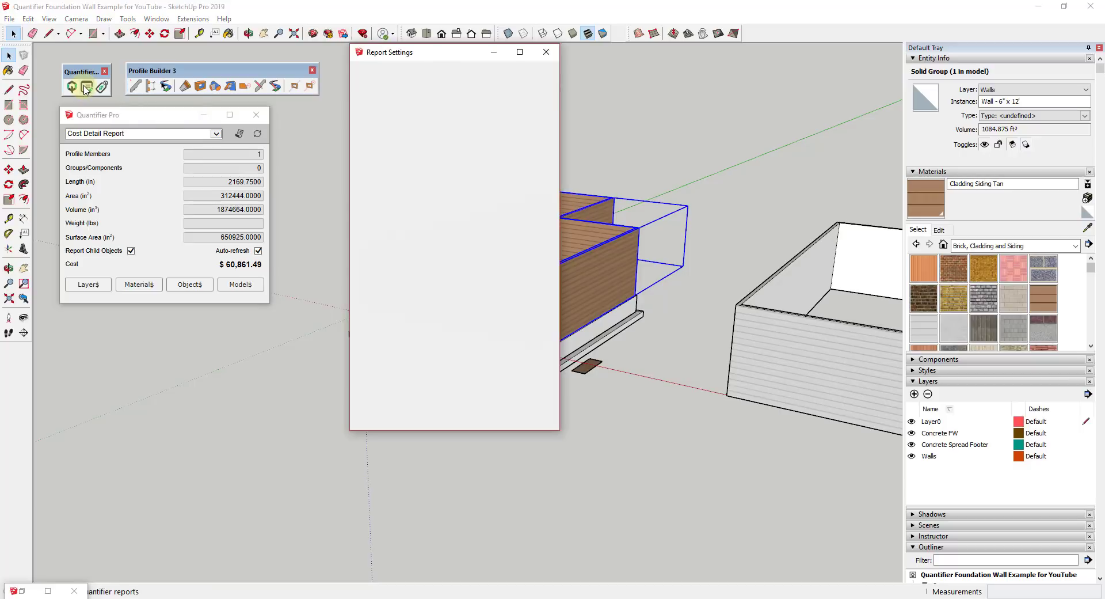
{"action": "left_click", "coordinate": [460, 252]}
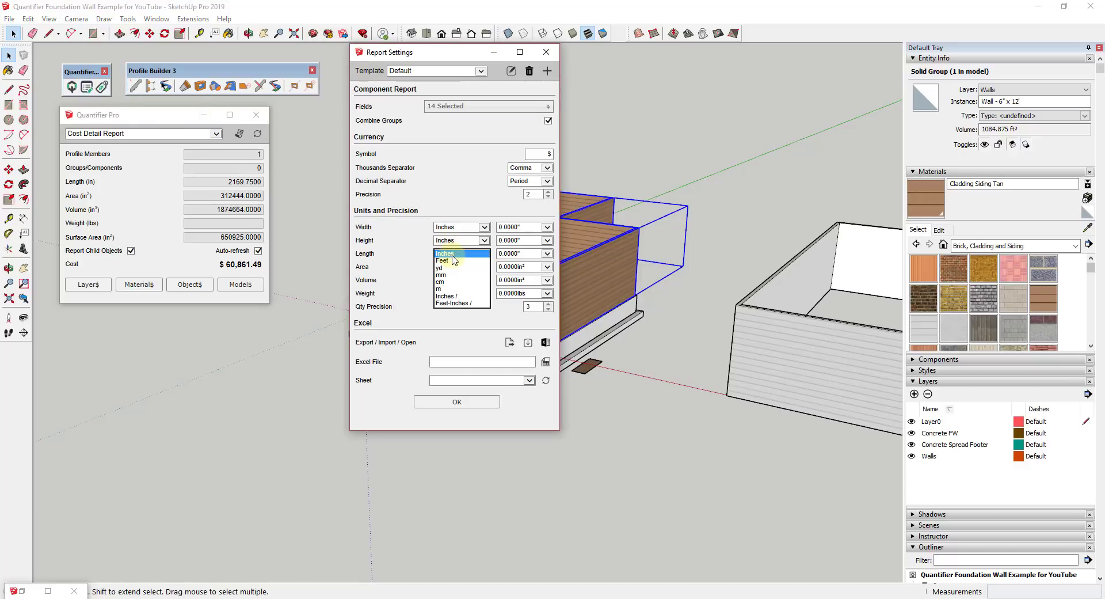
{"action": "left_click", "coordinate": [448, 260]}
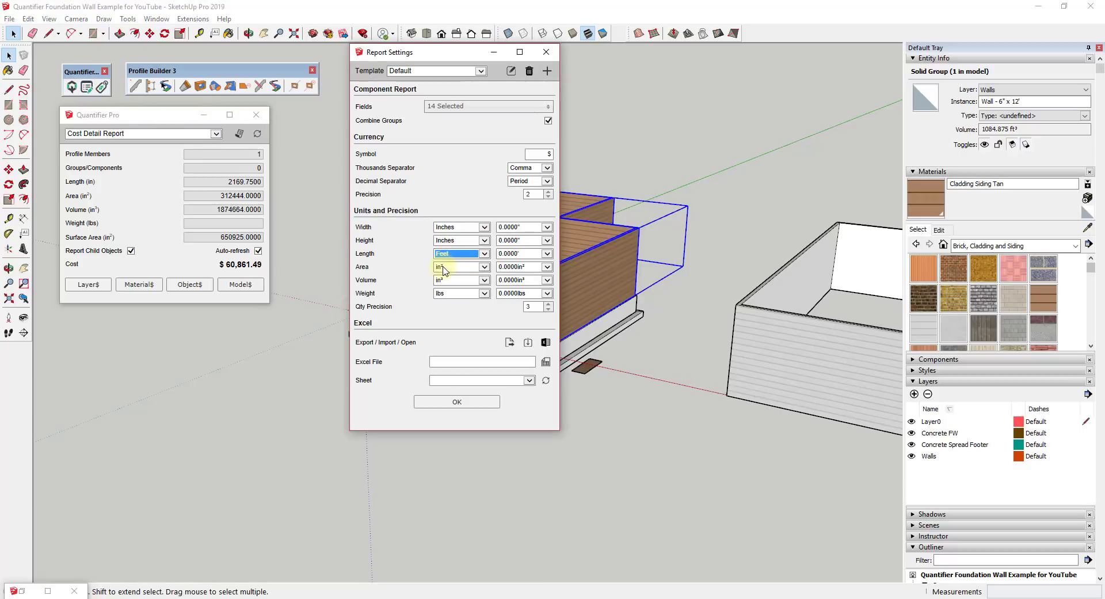
{"action": "left_click", "coordinate": [455, 267]}
{"action": "left_click", "coordinate": [445, 274]}
{"action": "left_click", "coordinate": [454, 280]}
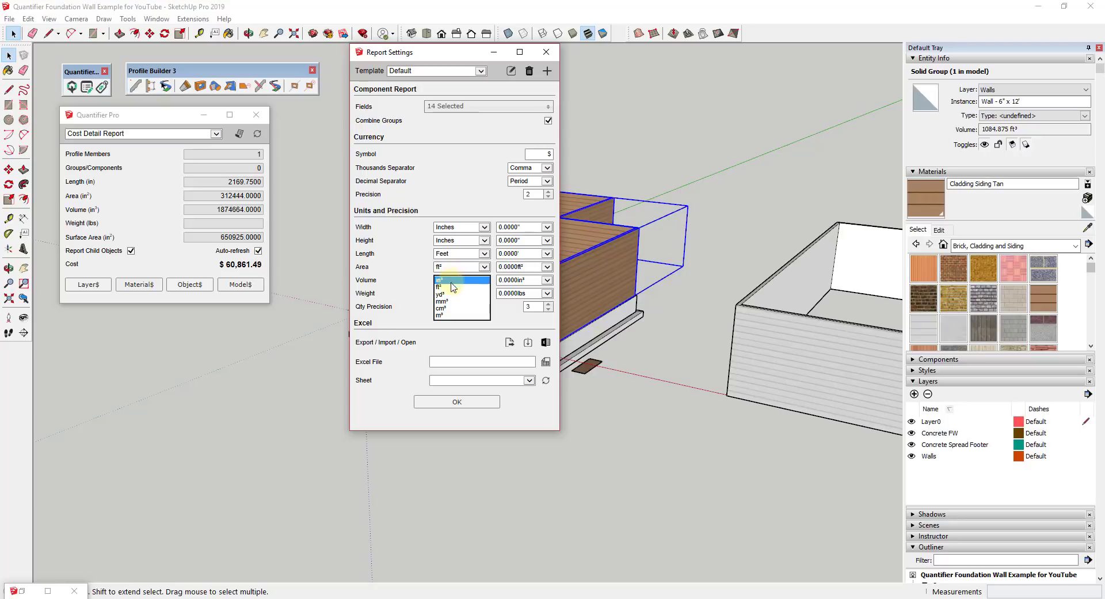
{"action": "left_click", "coordinate": [452, 300]}
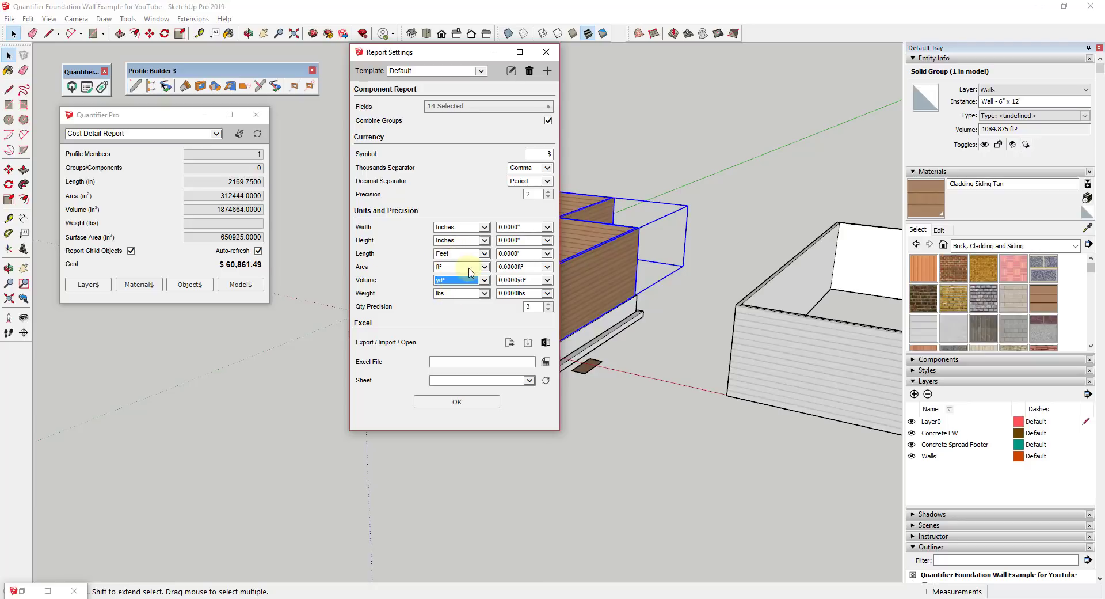
{"action": "left_click", "coordinate": [457, 403]}
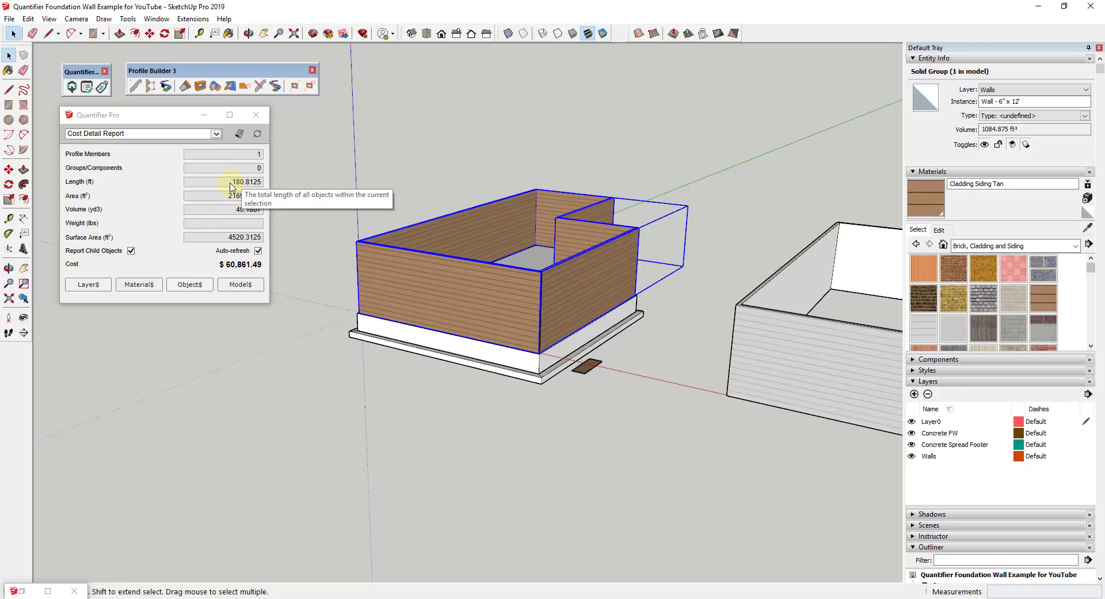
Switch to Calculator and multiply the 180.8125 ft wall length by 12 to check the wall area.
{"action": "key", "text": "alt+Tab"}
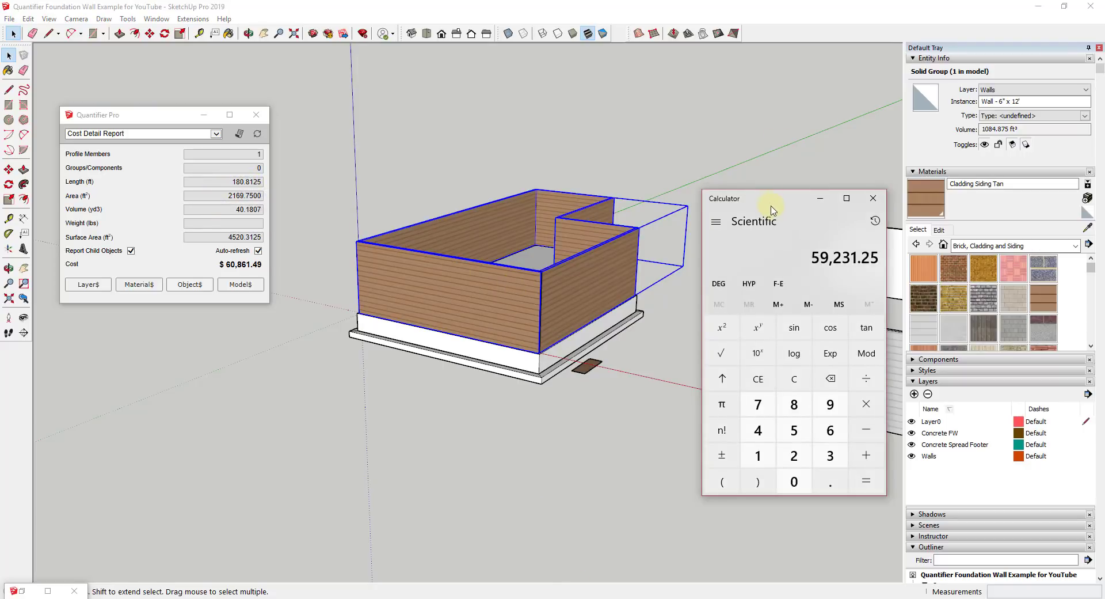
{"action": "left_click_drag", "start_coordinate": [773, 212], "coordinate": [745, 183]}
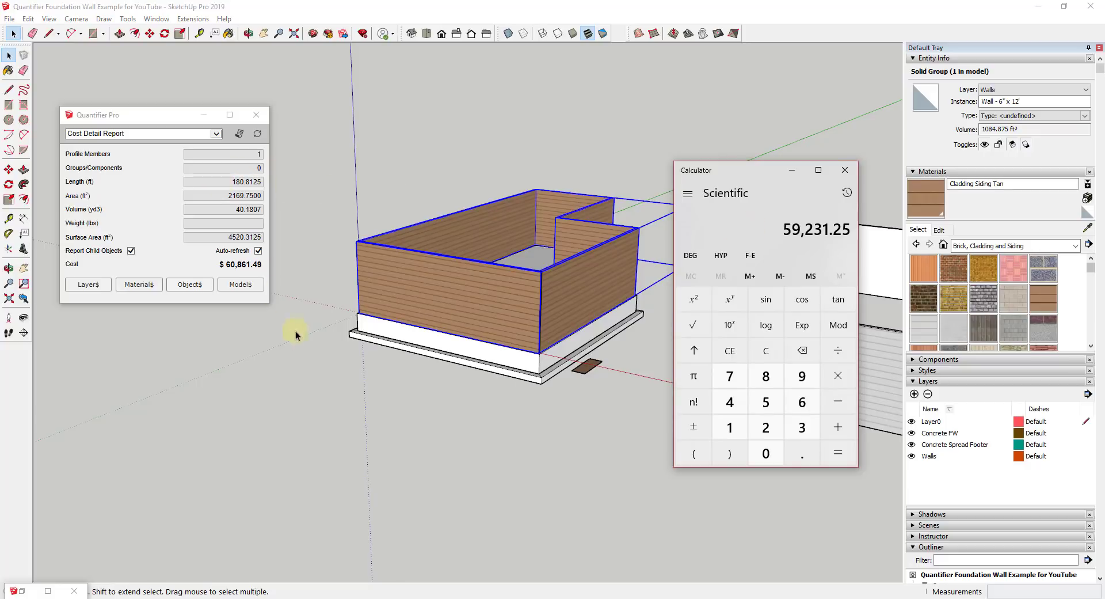
{"action": "type", "text": "180"}
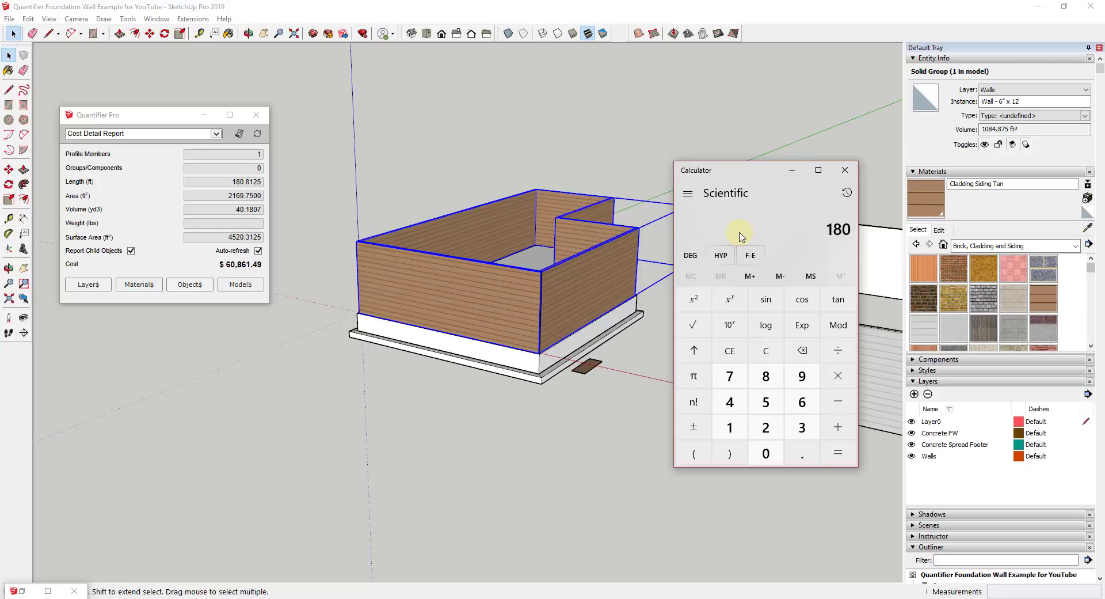
{"action": "type", "text": ".812512"}
{"action": "key", "text": "Return"}
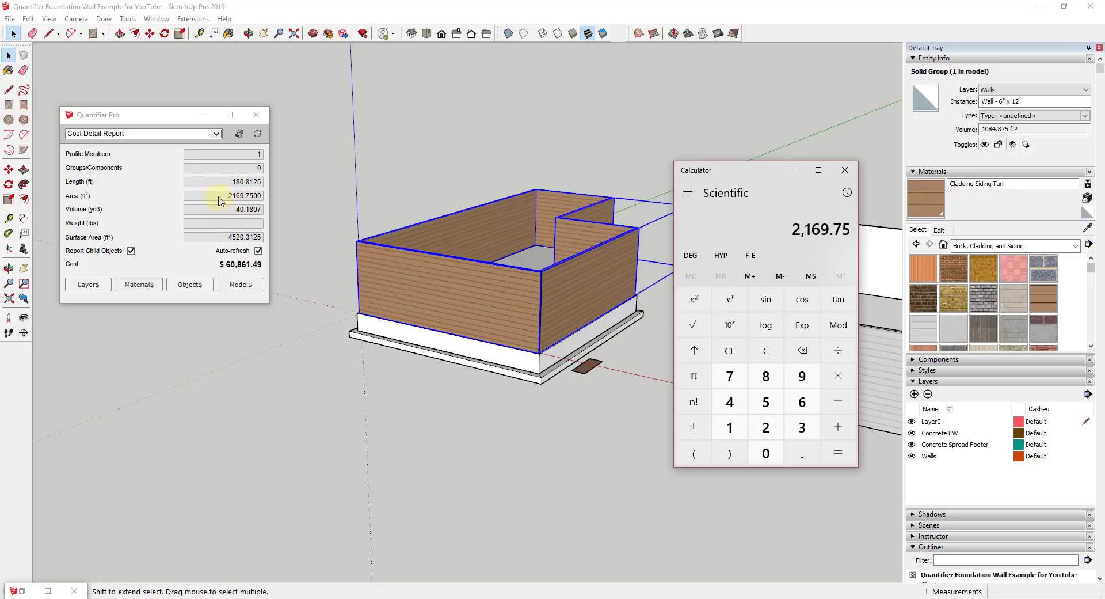
Multiply the calculated wall area by 27 to check the total cost, and put the calculator away.
{"action": "type", "text": "*27"}
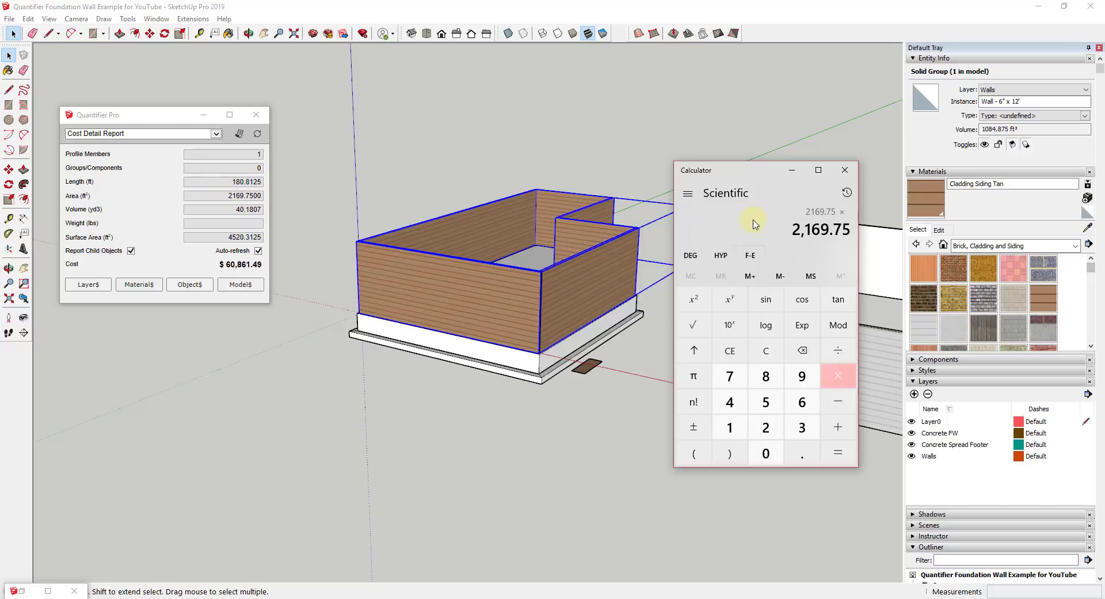
{"action": "key", "text": "Return"}
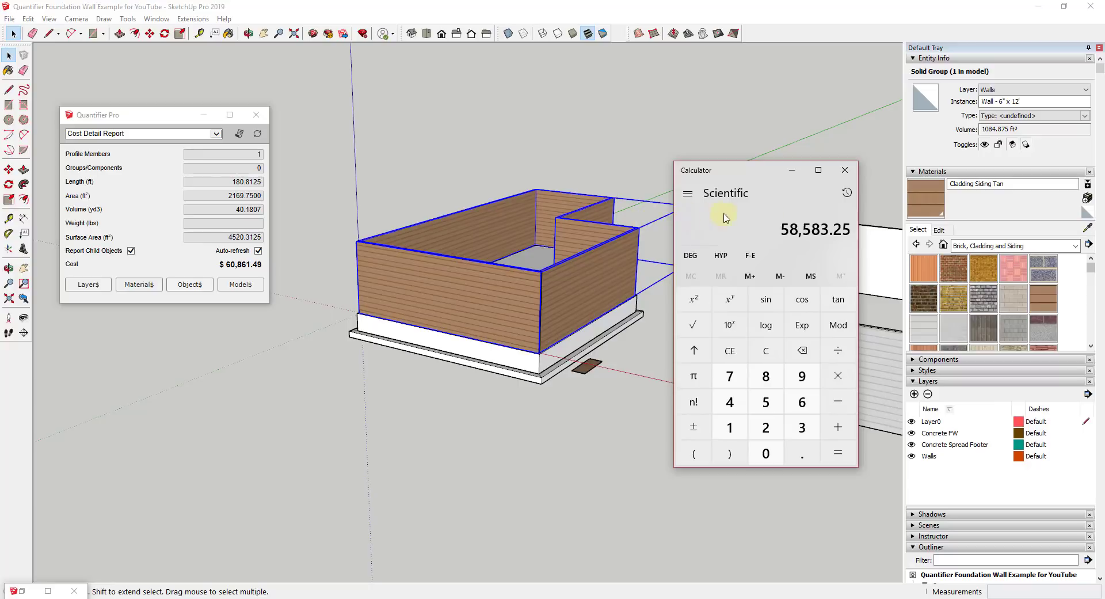
{"action": "left_click", "coordinate": [844, 172]}
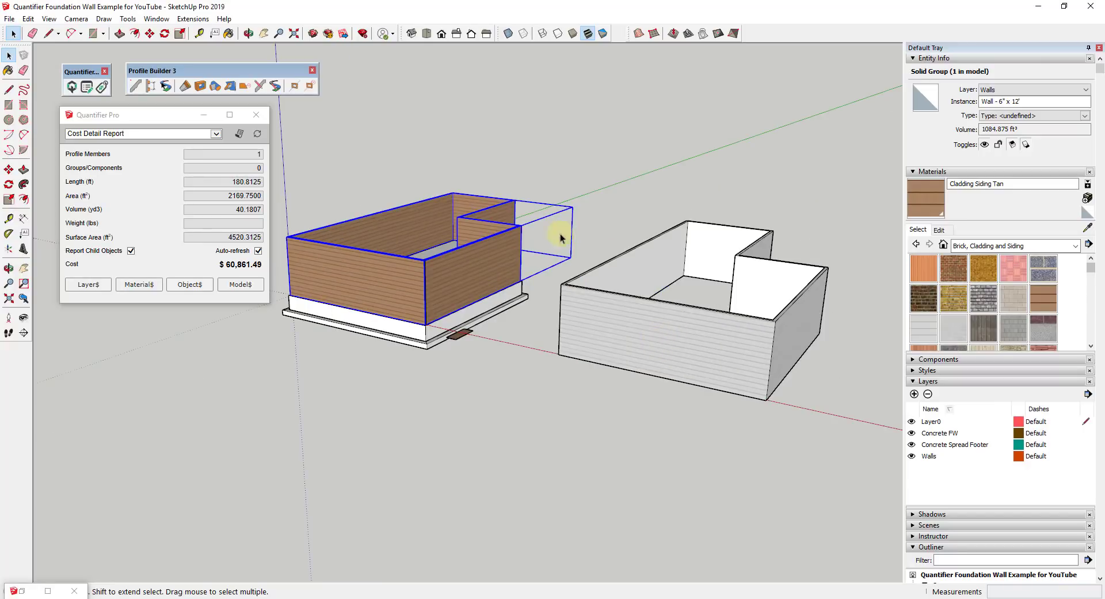
Generate a Cost Detail Report for the tan walls and the foundation together, enlarge it to review every cost line, and close it.
{"action": "scroll", "coordinate": [691, 318], "scroll_direction": "down", "scroll_amount": 2}
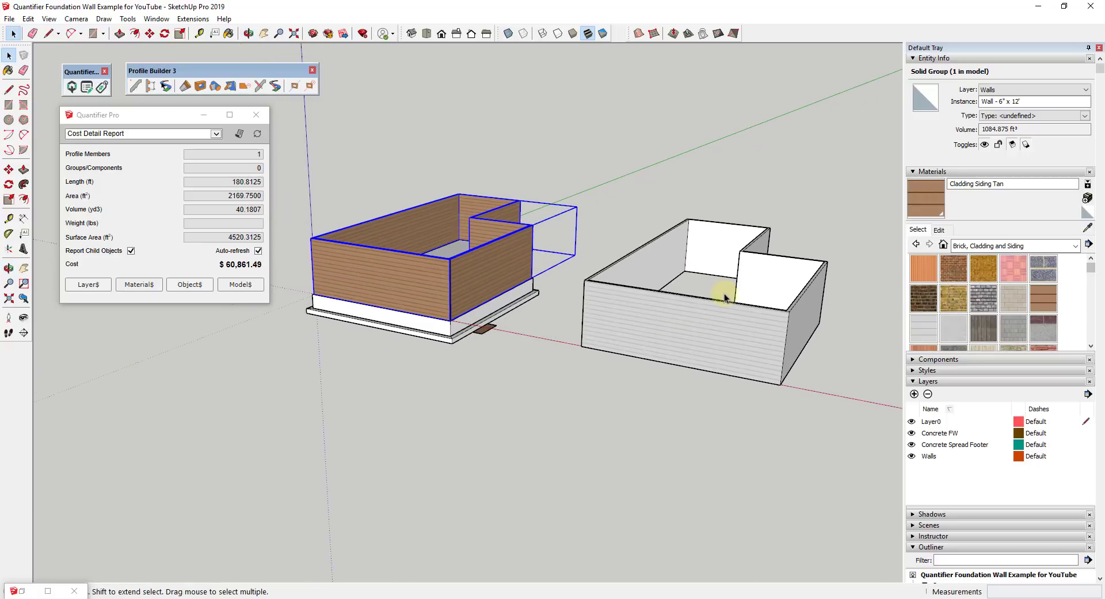
{"action": "middle_click_drag", "start_coordinate": [571, 296], "coordinate": [538, 284]}
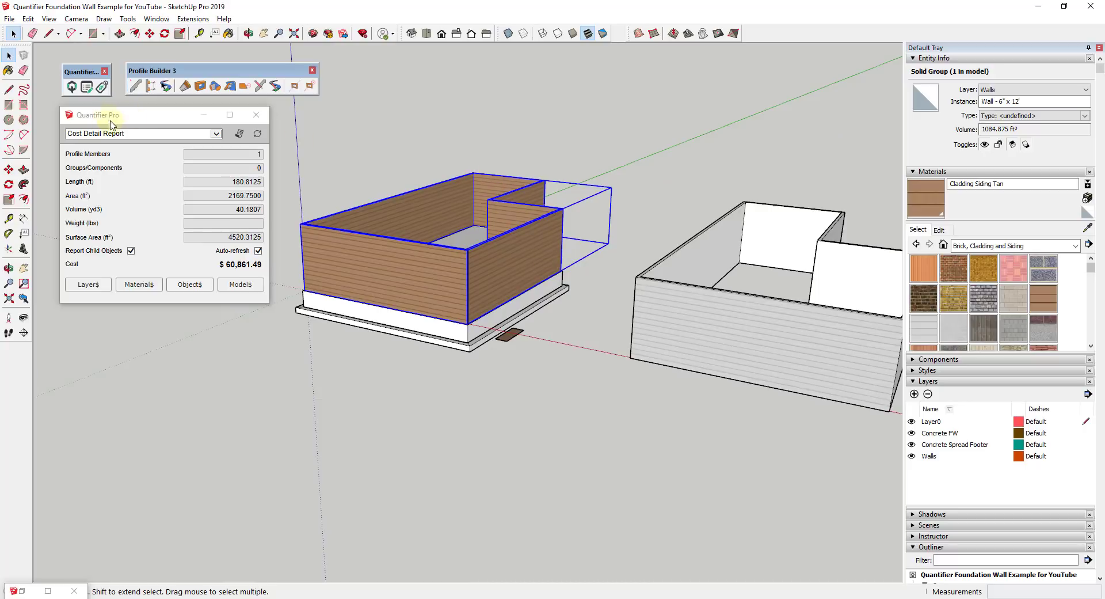
{"action": "left_click", "coordinate": [216, 134]}
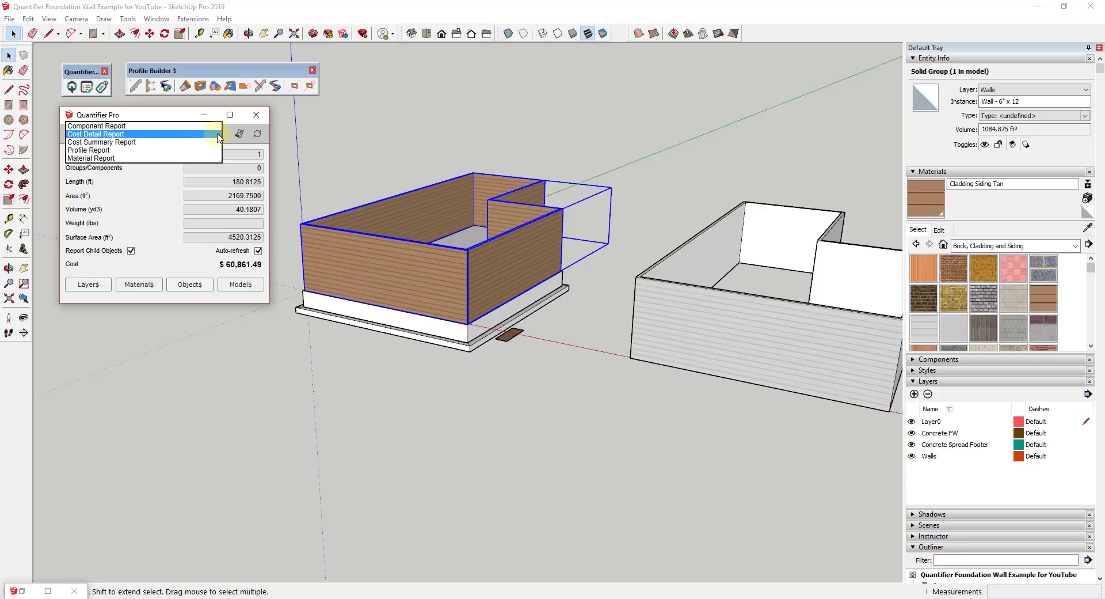
{"action": "left_click", "coordinate": [96, 134]}
{"action": "left_click", "coordinate": [385, 389]}
{"action": "scroll", "coordinate": [392, 336], "scroll_direction": "down", "scroll_amount": 3}
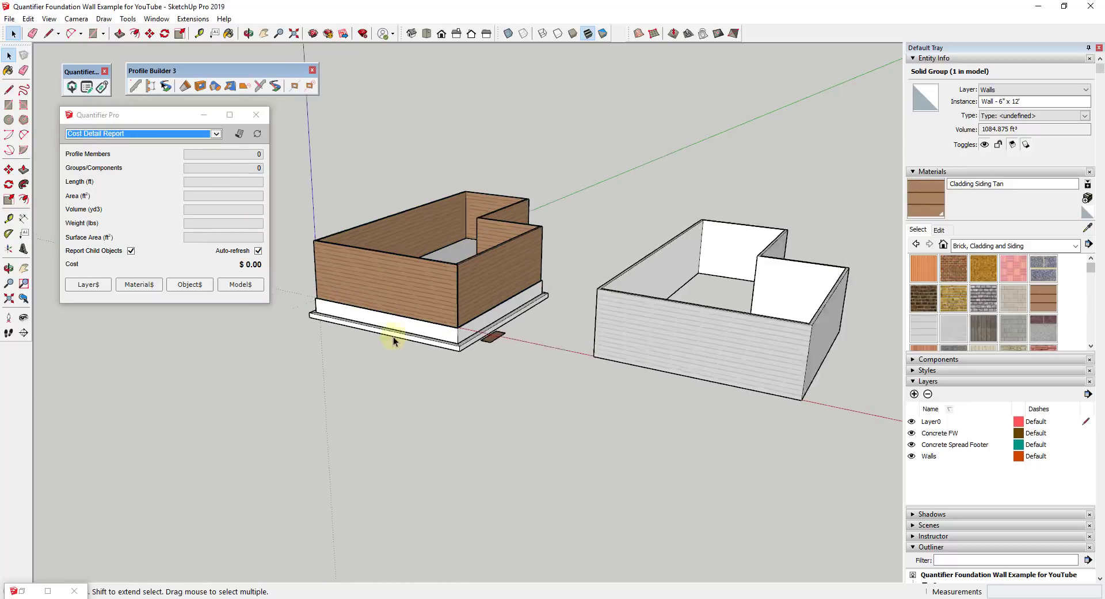
{"action": "left_click", "coordinate": [419, 286]}
{"action": "left_click", "coordinate": [408, 339], "text": "shift"}
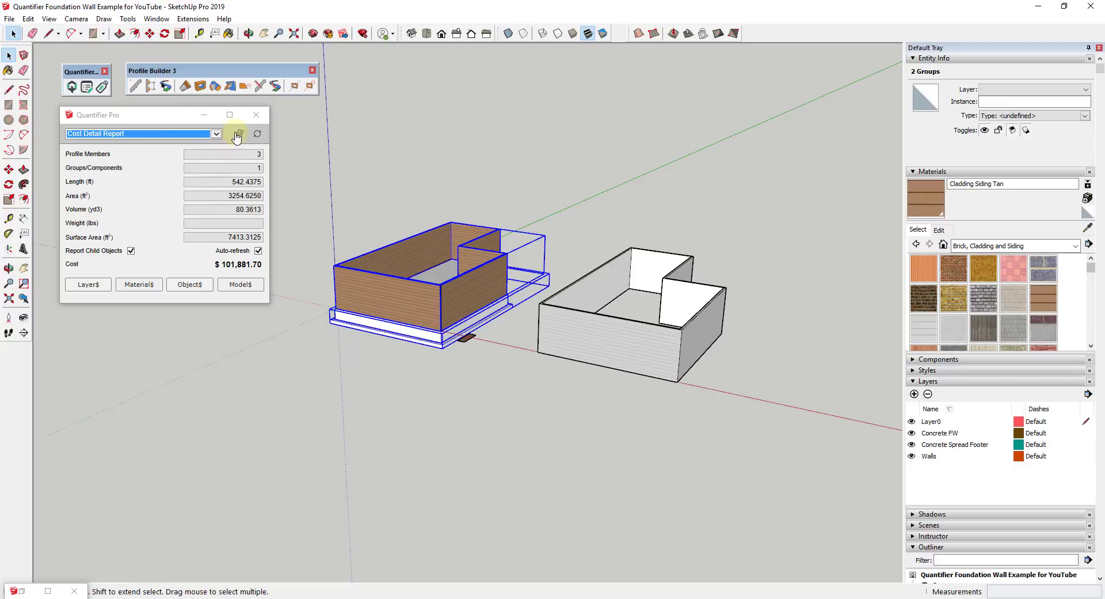
{"action": "left_click", "coordinate": [257, 136]}
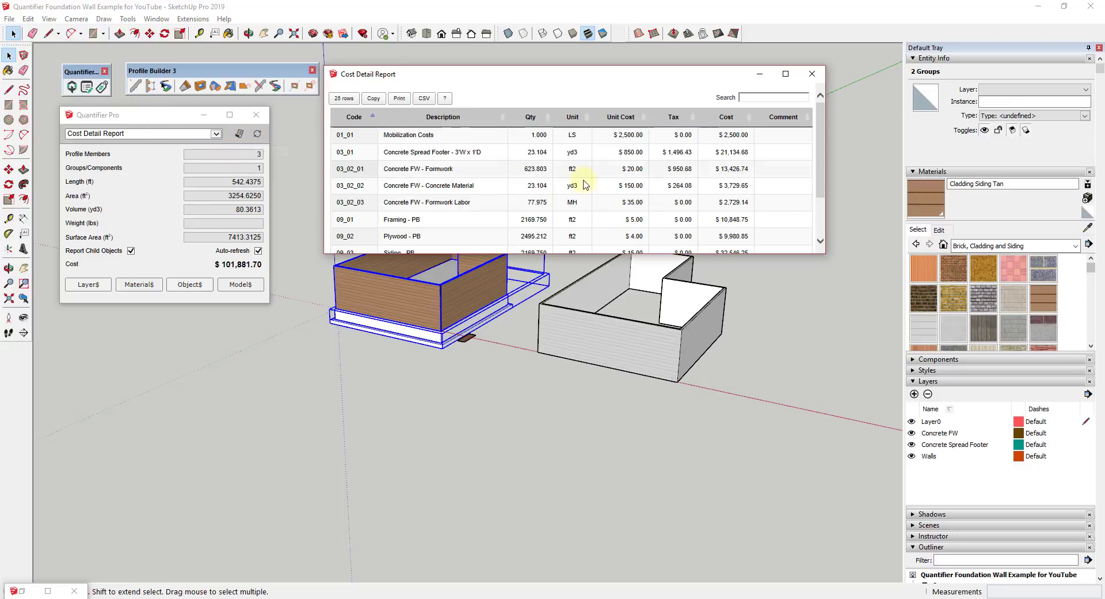
{"action": "left_click_drag", "start_coordinate": [781, 255], "coordinate": [784, 380]}
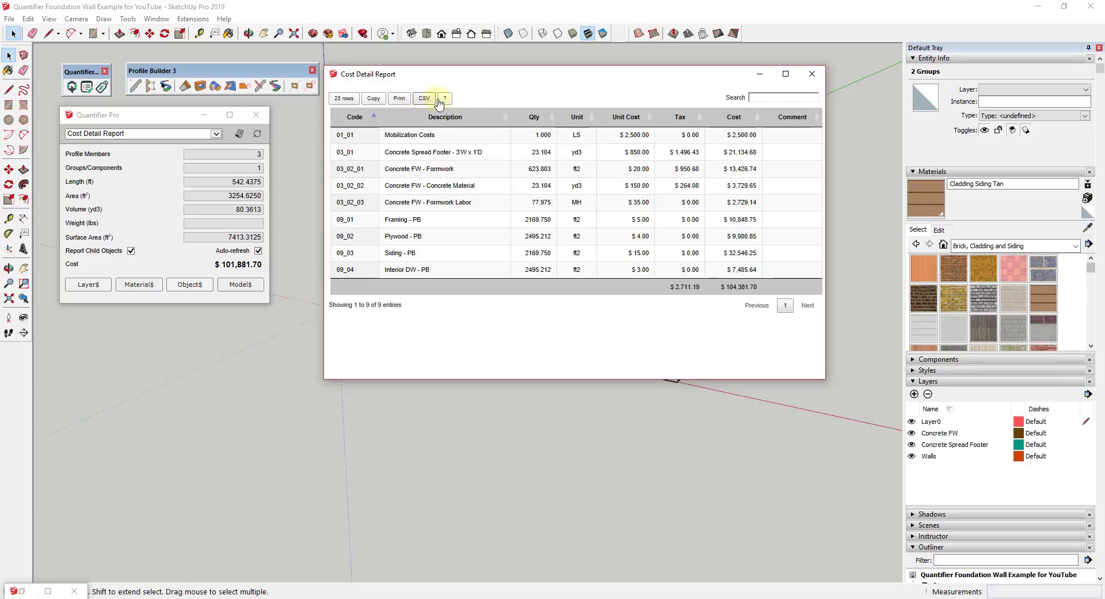
{"action": "left_click", "coordinate": [812, 74]}
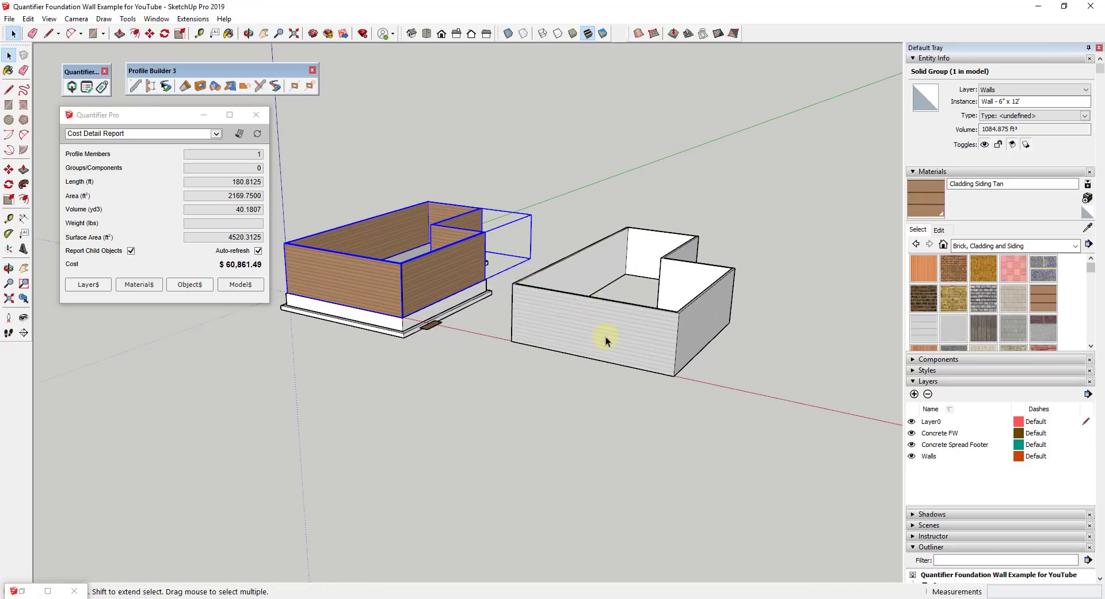
Compare the Quantifier Pro quantities and total cost of the white wall group with those of the tan Profile Builder walls.
{"action": "left_click", "coordinate": [547, 313]}
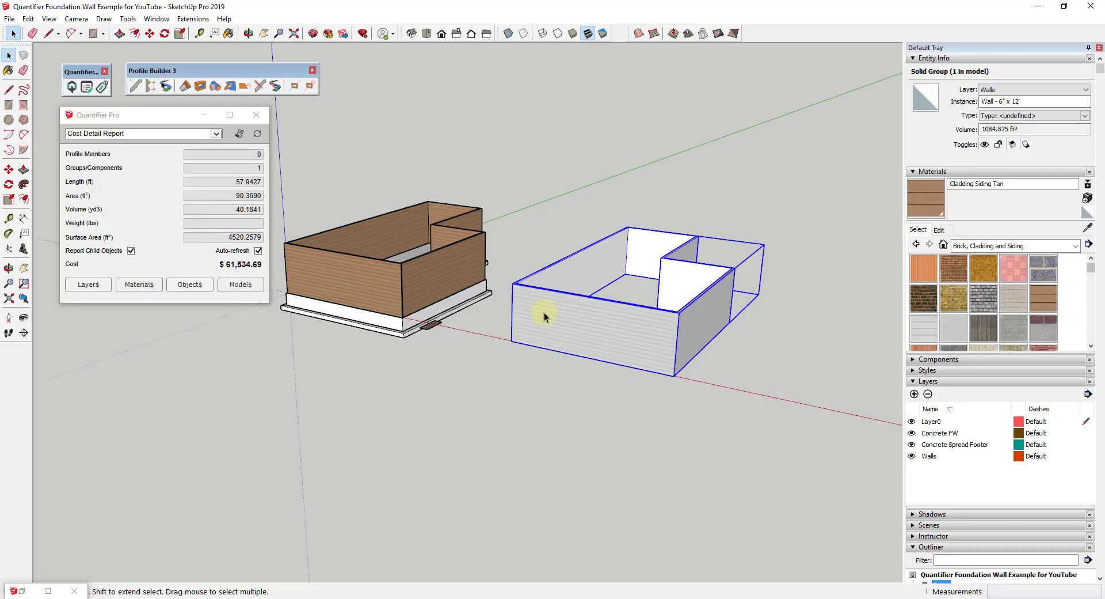
{"action": "left_click", "coordinate": [425, 275]}
{"action": "left_click", "coordinate": [563, 316]}
{"action": "left_click", "coordinate": [421, 268]}
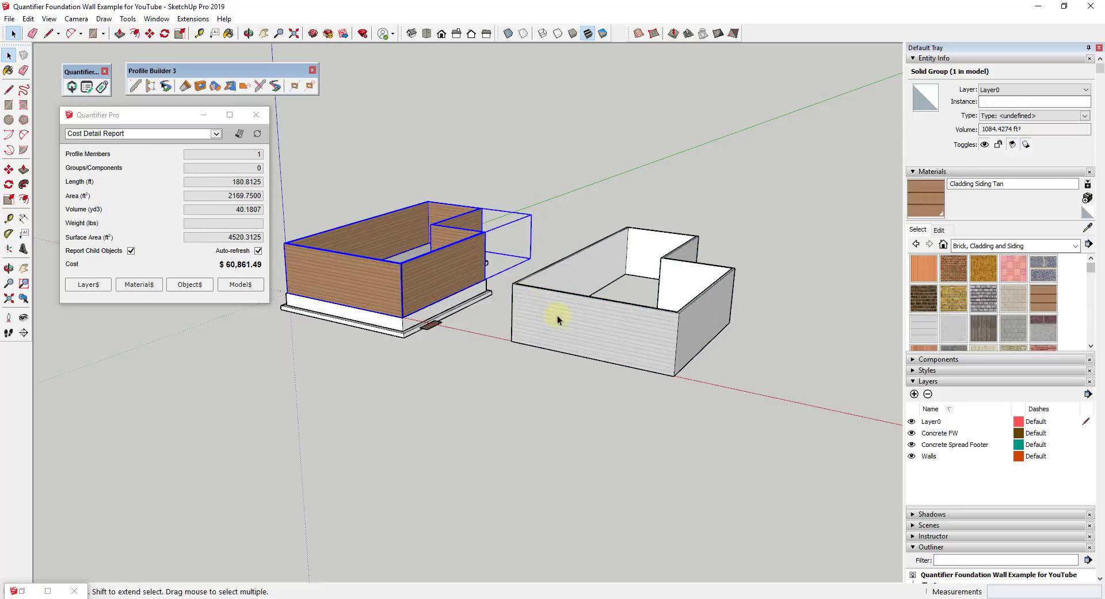
{"action": "left_click", "coordinate": [575, 321]}
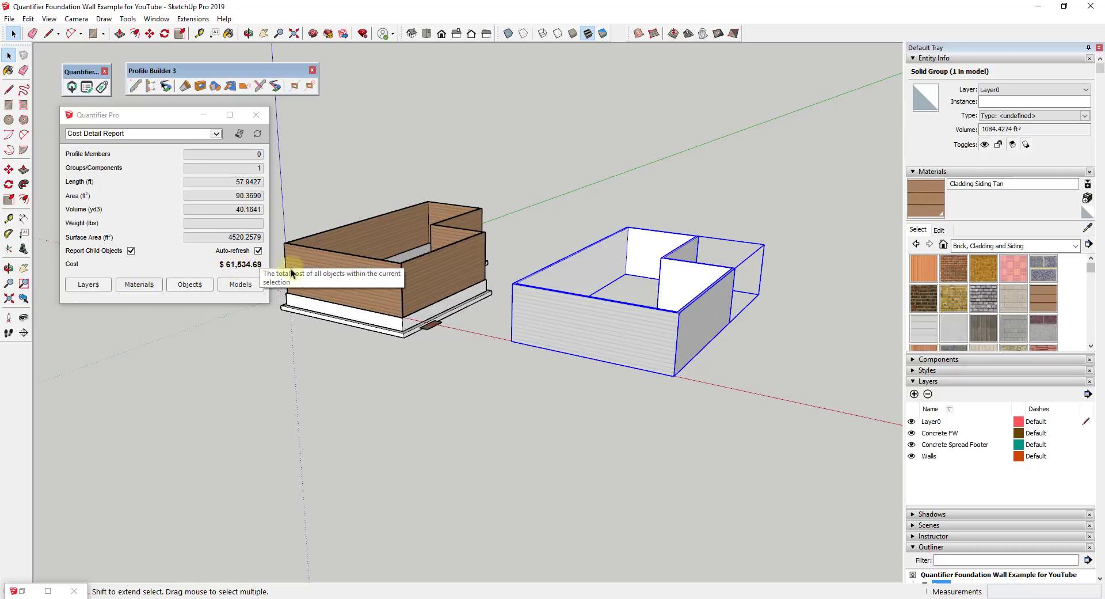
{"action": "left_click", "coordinate": [440, 277]}
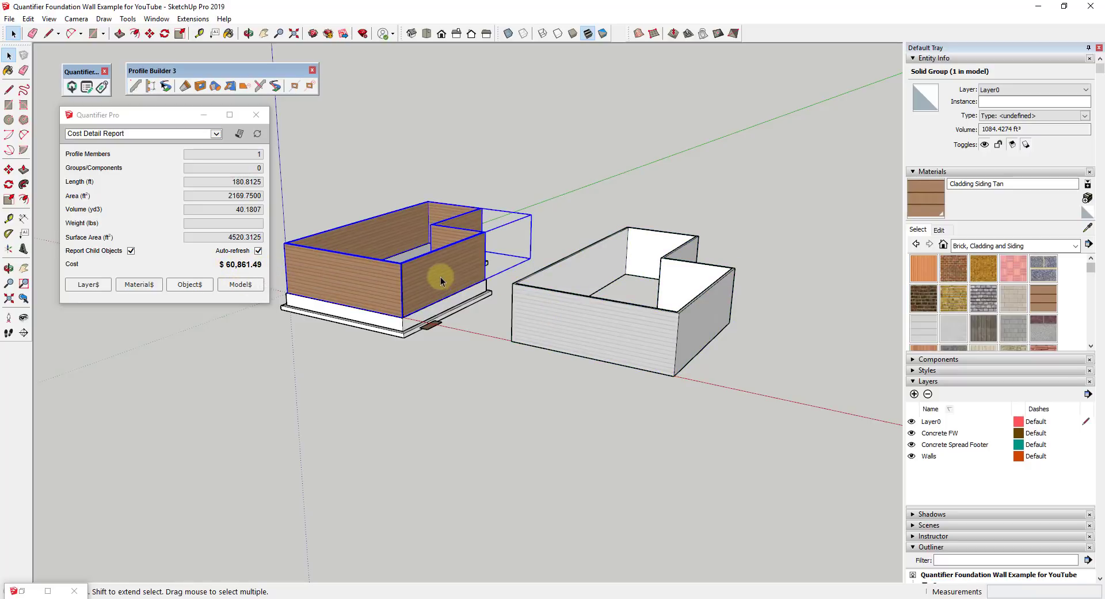
{"action": "left_click", "coordinate": [240, 268]}
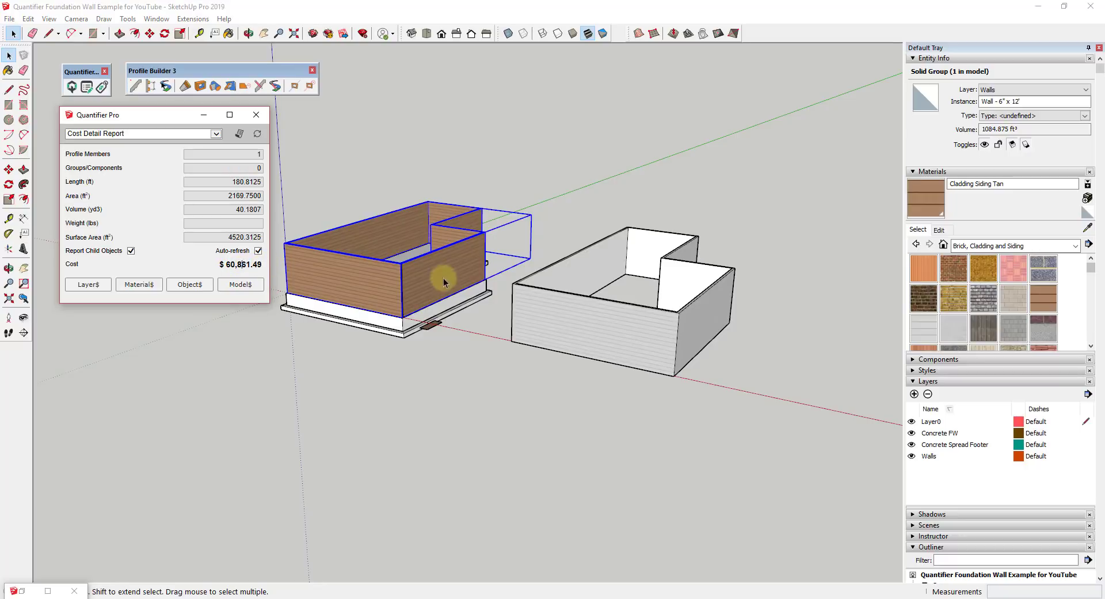
{"action": "left_click", "coordinate": [581, 323]}
{"action": "left_click", "coordinate": [441, 296]}
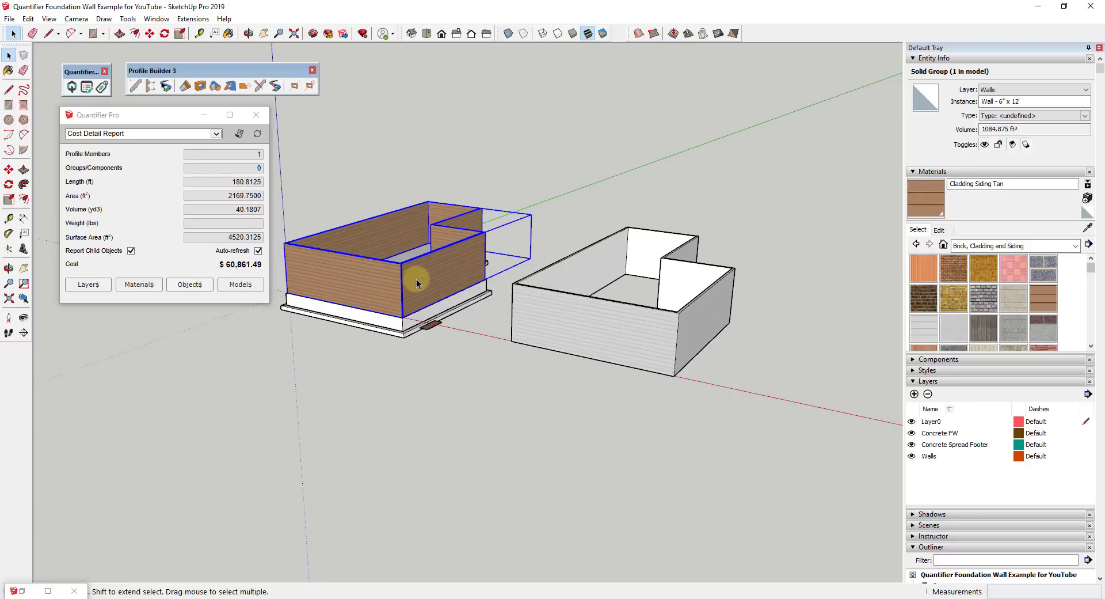
{"action": "scroll", "coordinate": [477, 259], "scroll_direction": "down", "scroll_amount": 2}
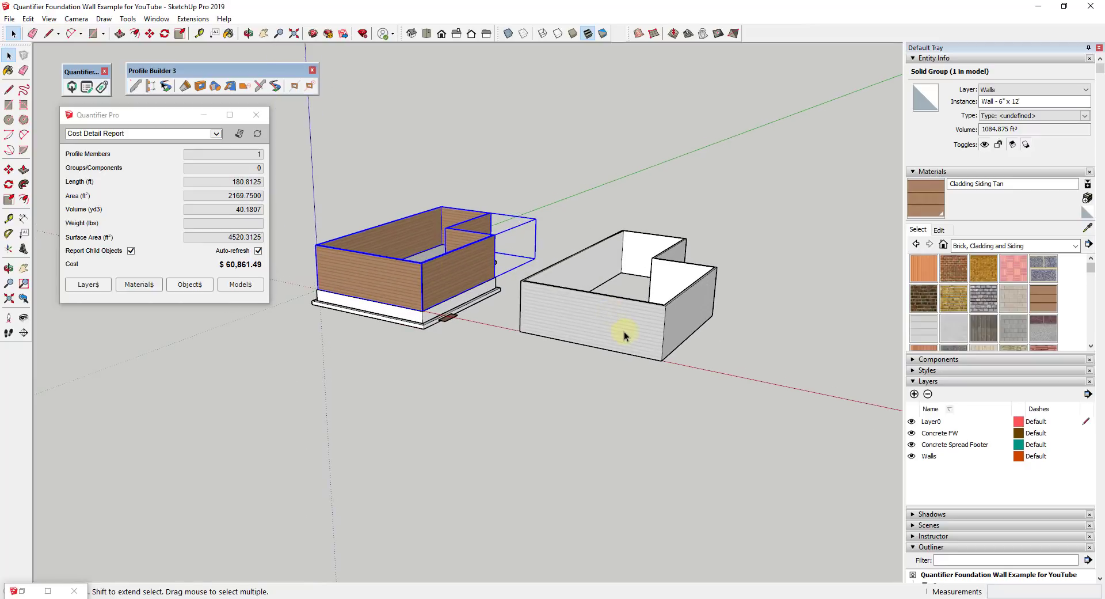
{"action": "left_click", "coordinate": [637, 332]}
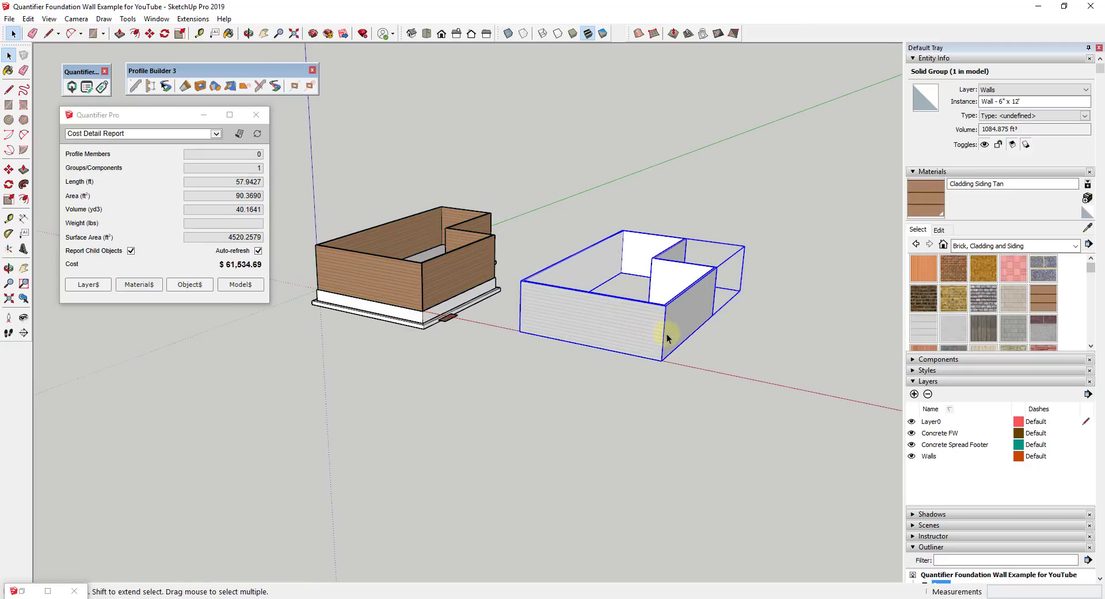
Inspect the framing, plywood, siding and drywall cost breakdowns of the tan walls and the white wall group with the Cost Inspector.
{"action": "left_click", "coordinate": [103, 88]}
{"action": "left_click", "coordinate": [437, 272]}
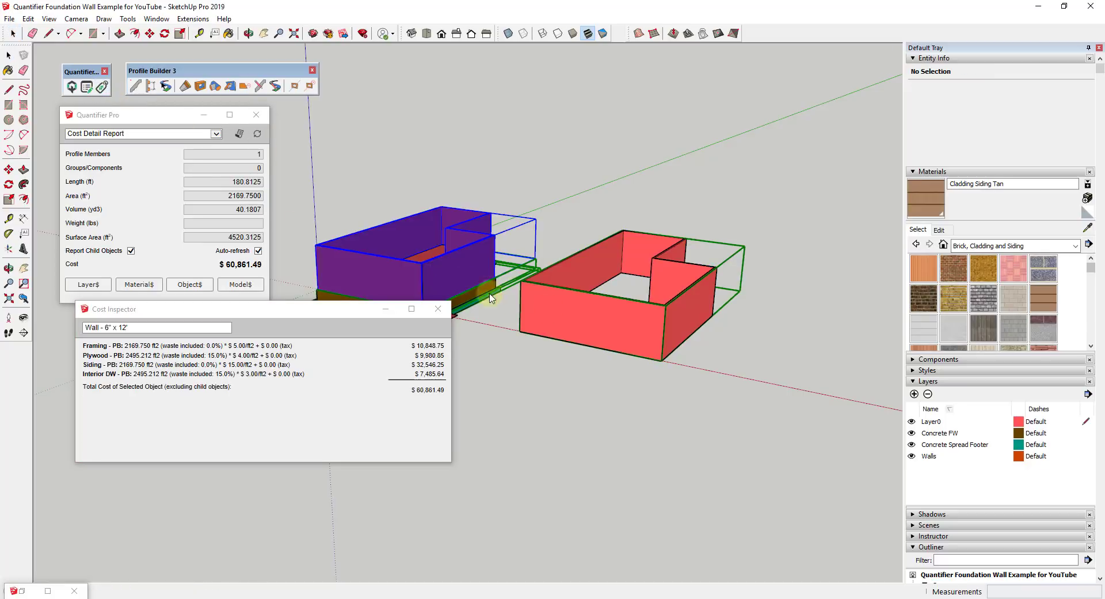
{"action": "left_click", "coordinate": [595, 313]}
{"action": "left_click", "coordinate": [482, 281]}
{"action": "left_click", "coordinate": [585, 313]}
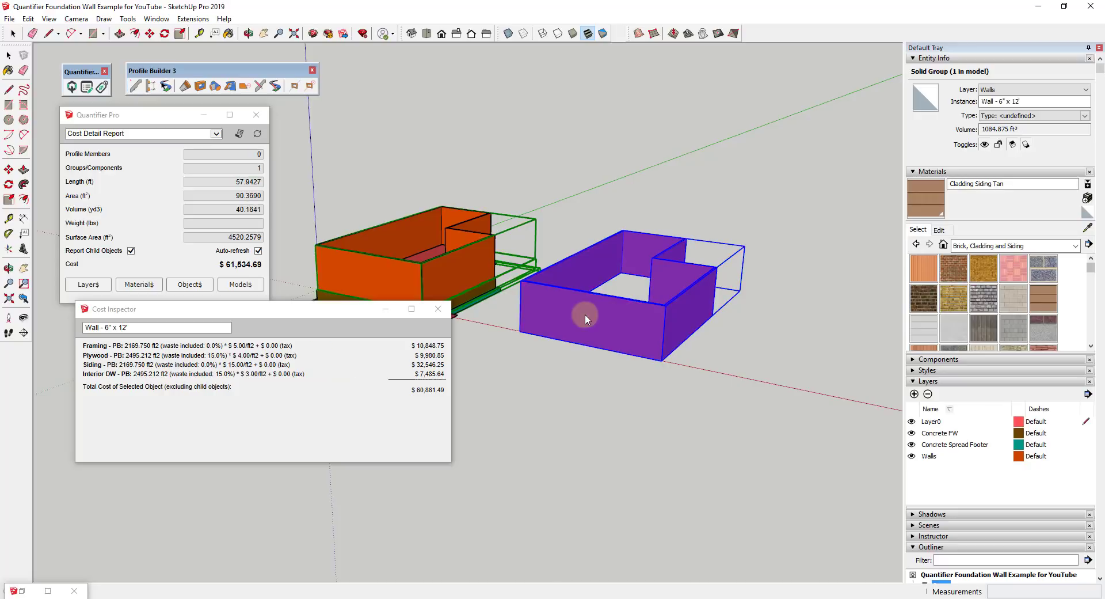
{"action": "left_click", "coordinate": [450, 276]}
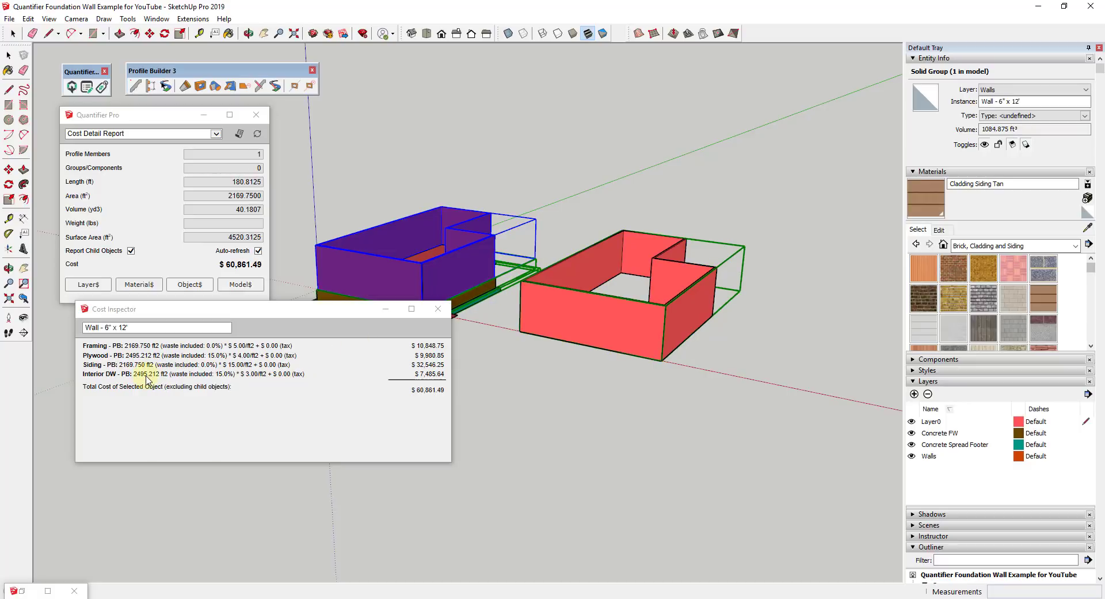
{"action": "left_click", "coordinate": [573, 319]}
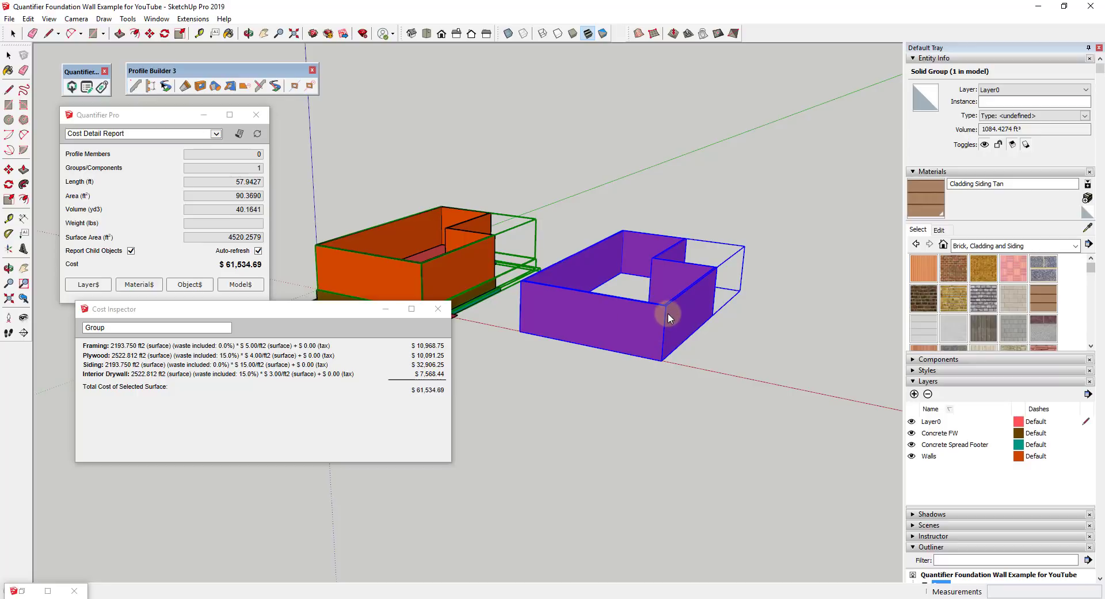
Examine the corner of the tan walls up close, recheck both wall groups' cost breakdowns, and clear the selection.
{"action": "scroll", "coordinate": [450, 277], "scroll_direction": "up", "scroll_amount": 5}
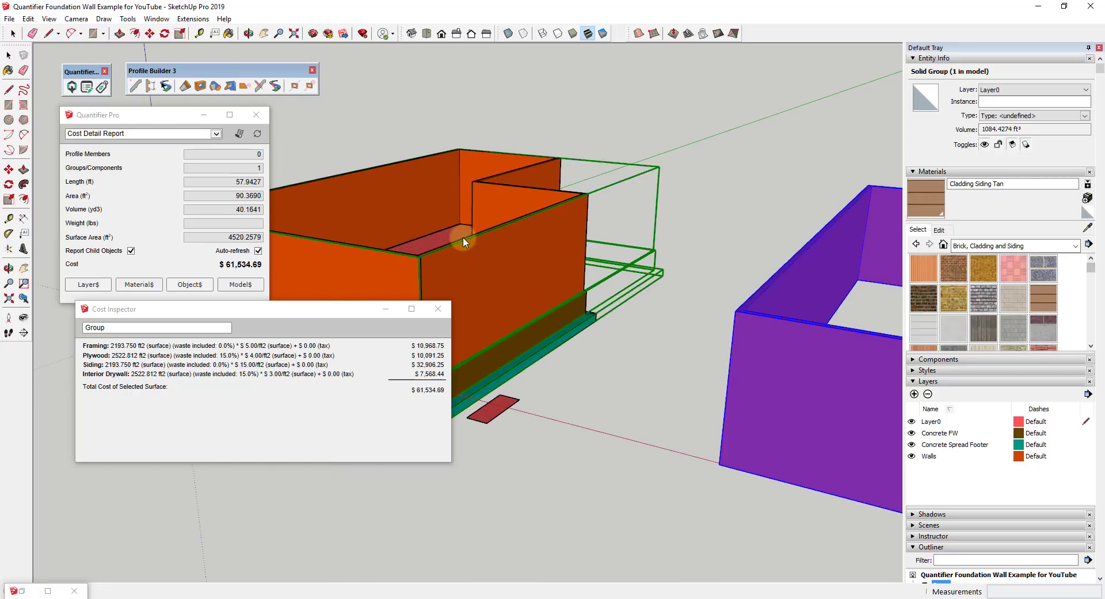
{"action": "middle_click_drag", "start_coordinate": [463, 236], "coordinate": [536, 299]}
{"action": "scroll", "coordinate": [533, 274], "scroll_direction": "down", "scroll_amount": 3}
{"action": "scroll", "coordinate": [562, 323], "scroll_direction": "up", "scroll_amount": 5}
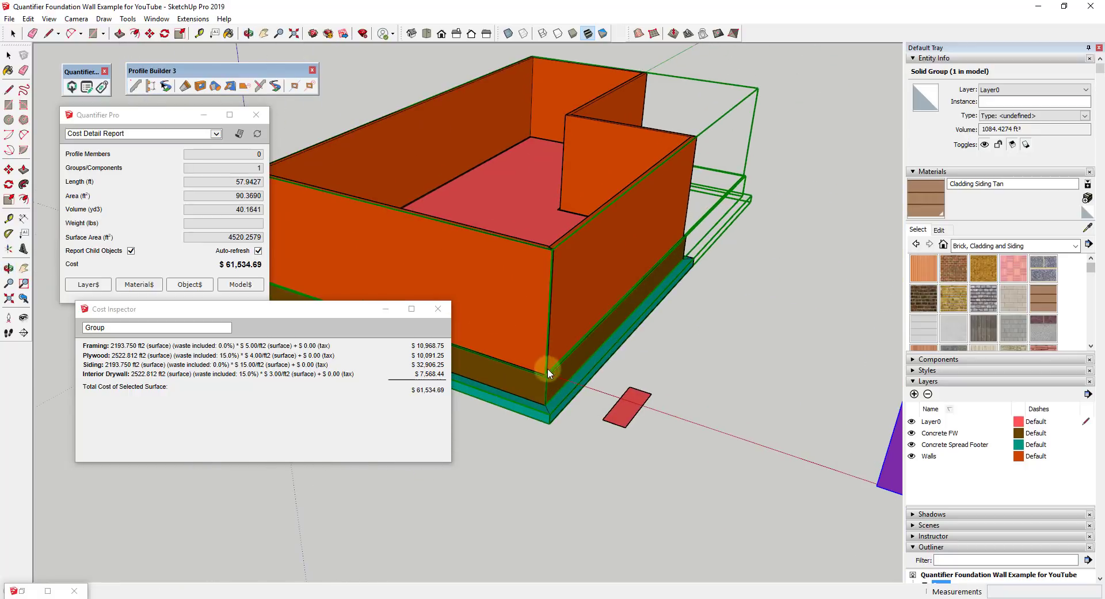
{"action": "scroll", "coordinate": [573, 168], "scroll_direction": "down", "scroll_amount": 5}
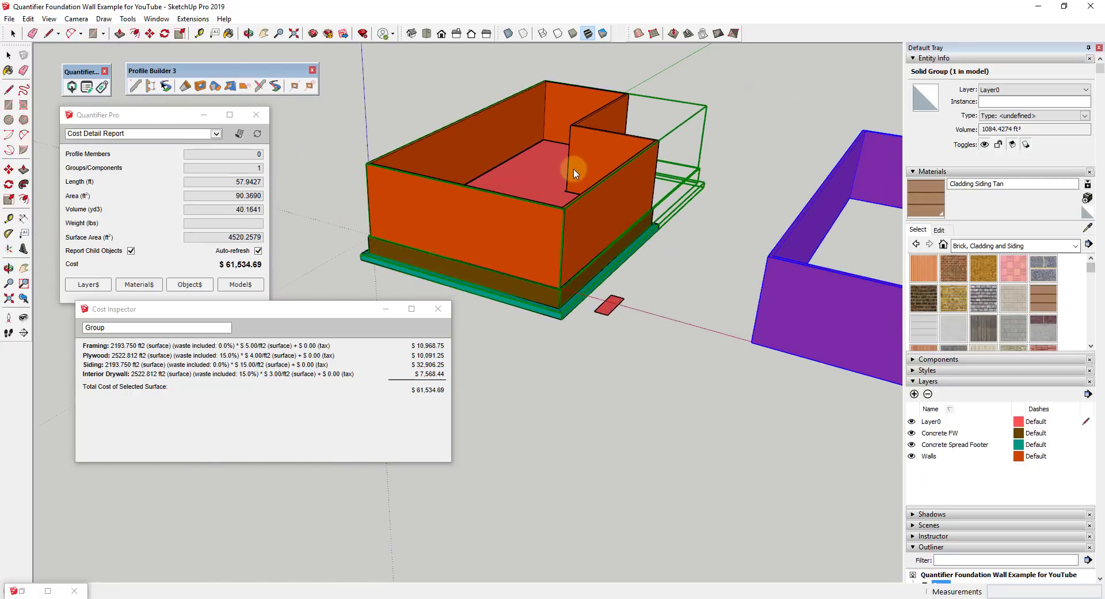
{"action": "left_click", "coordinate": [664, 278]}
{"action": "scroll", "coordinate": [656, 282], "scroll_direction": "up", "scroll_amount": 1}
{"action": "left_click", "coordinate": [736, 251]}
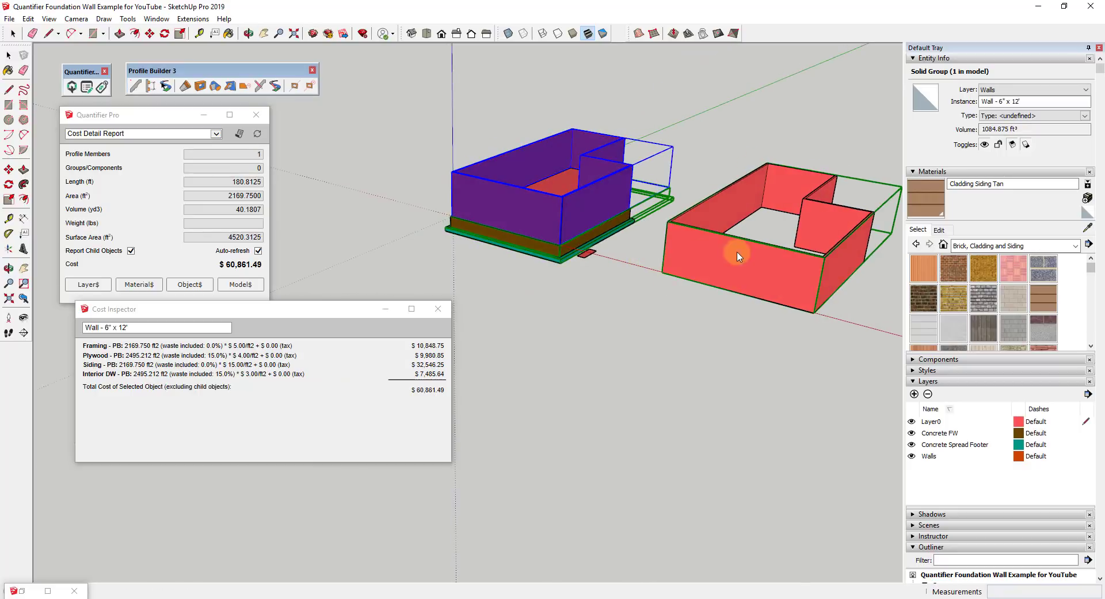
{"action": "left_click", "coordinate": [830, 283]}
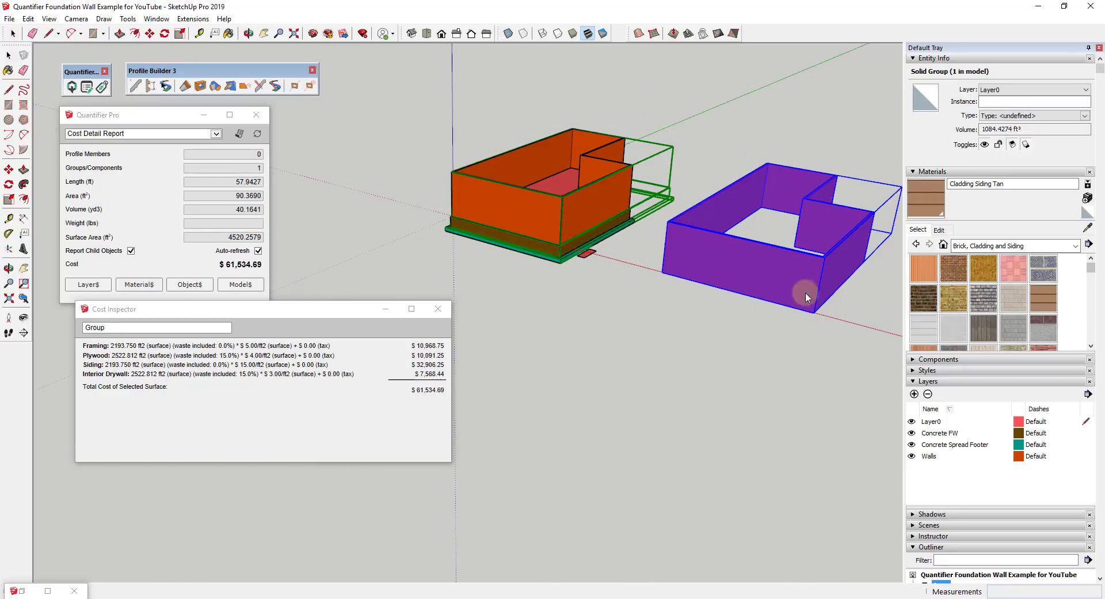
{"action": "left_click", "coordinate": [825, 341]}
Examine the white wall group's outer corners, and inspect the tan walls' cost breakdown and corner geometry for comparison.
{"action": "scroll", "coordinate": [863, 316], "scroll_direction": "up", "scroll_amount": 2}
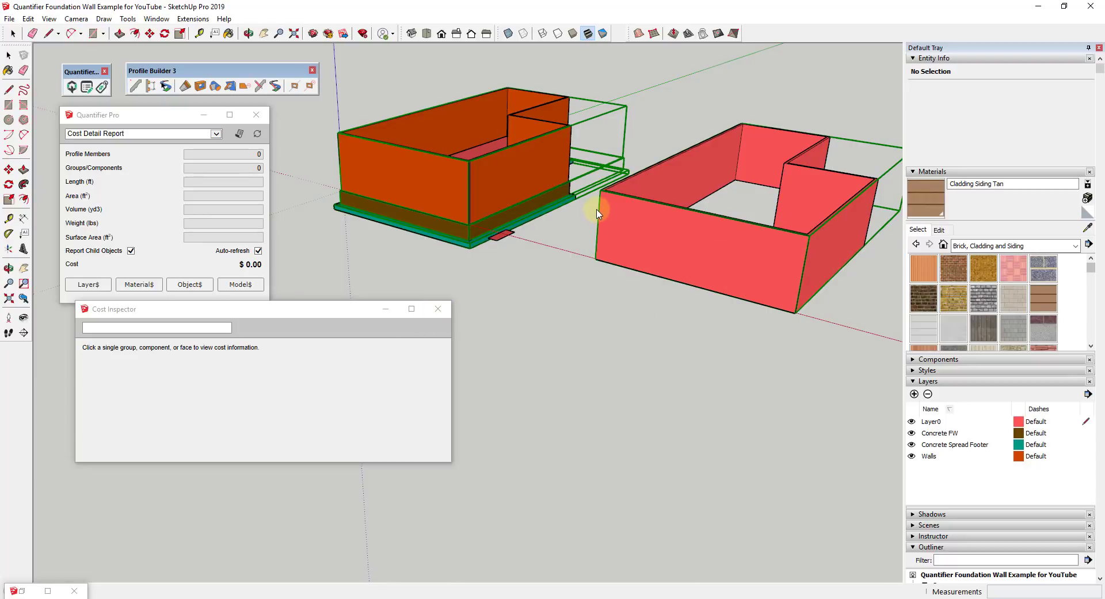
{"action": "scroll", "coordinate": [596, 208], "scroll_direction": "up", "scroll_amount": 4}
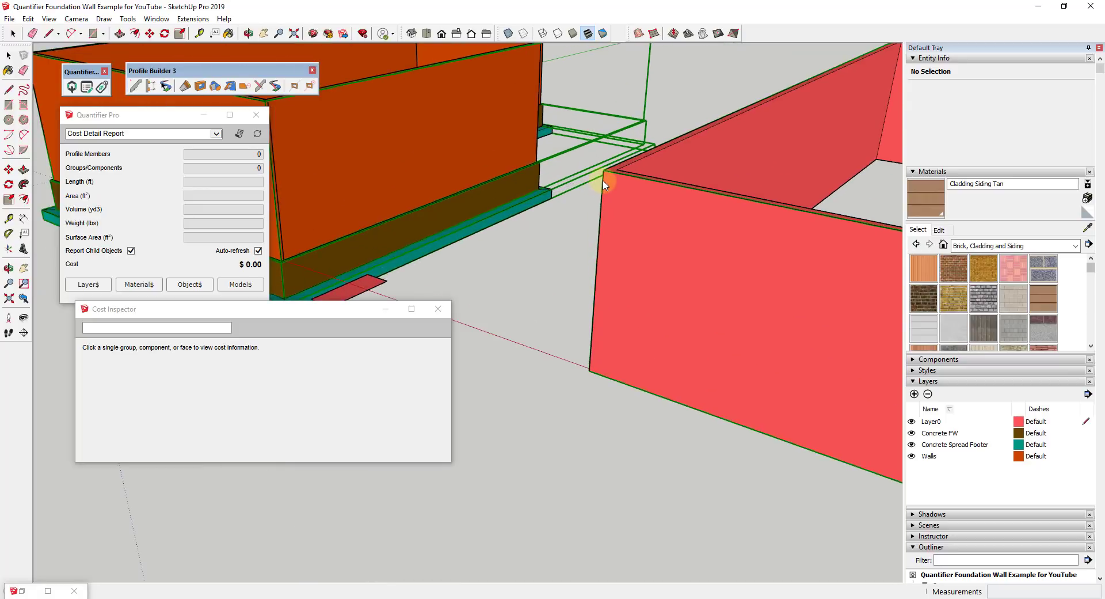
{"action": "scroll", "coordinate": [603, 184], "scroll_direction": "down", "scroll_amount": 5}
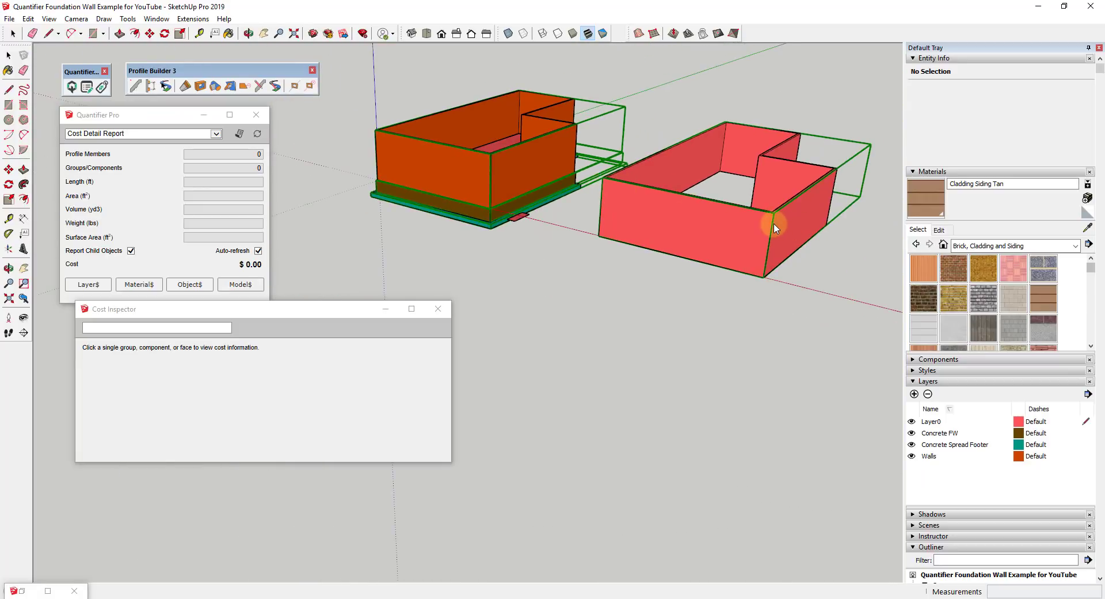
{"action": "scroll", "coordinate": [395, 141], "scroll_direction": "up", "scroll_amount": 3}
{"action": "left_click", "coordinate": [469, 192]}
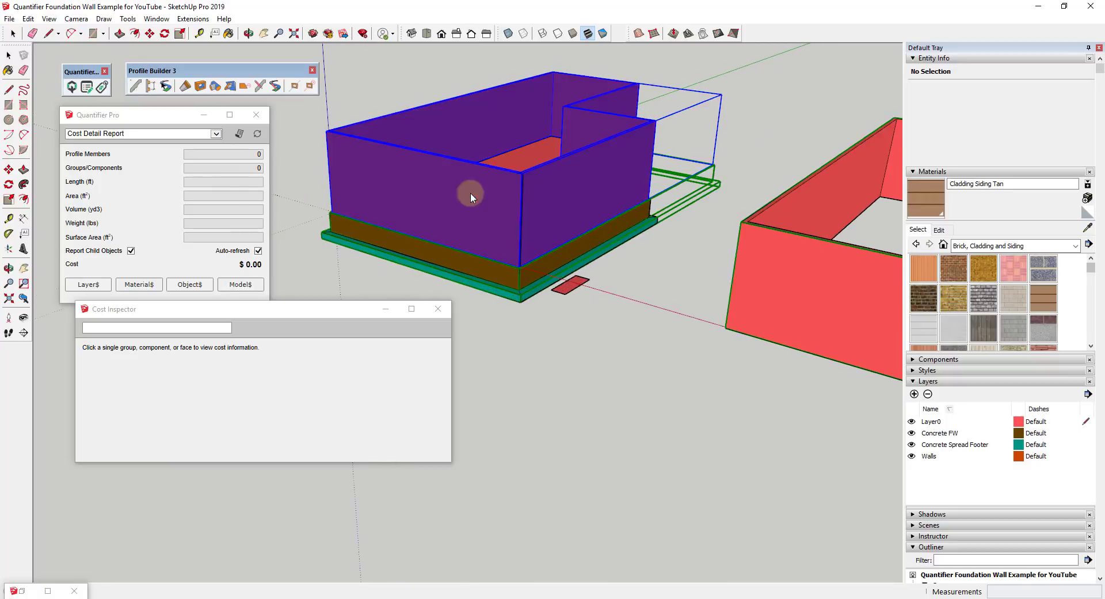
{"action": "middle_click_drag", "start_coordinate": [469, 193], "coordinate": [525, 246]}
{"action": "scroll", "coordinate": [518, 248], "scroll_direction": "up", "scroll_amount": 3}
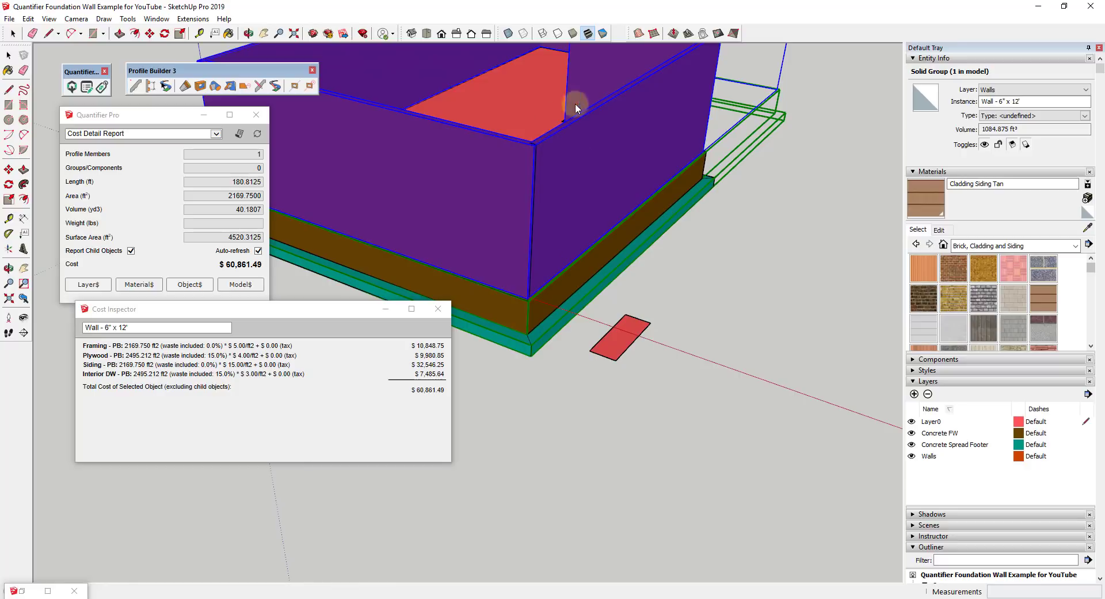
{"action": "scroll", "coordinate": [645, 101], "scroll_direction": "down", "scroll_amount": 3}
{"action": "middle_click_drag", "start_coordinate": [513, 149], "coordinate": [673, 101]}
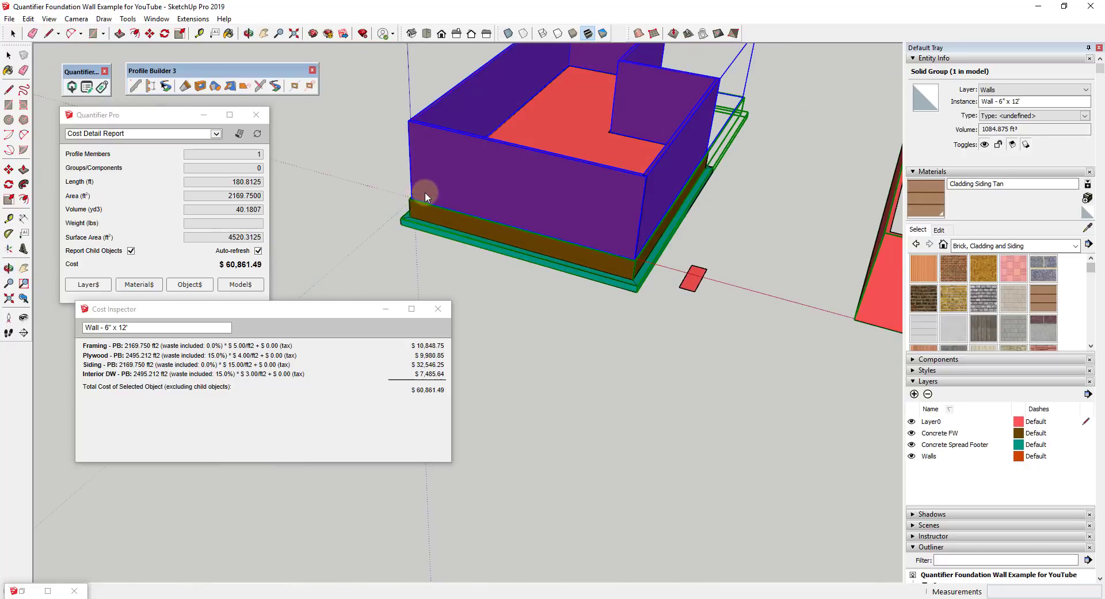
Close the Cost Inspector and hide the tan Profile Builder walls to expose the top of the foundation wall.
{"action": "left_click", "coordinate": [438, 308]}
{"action": "right_click", "coordinate": [606, 222]}
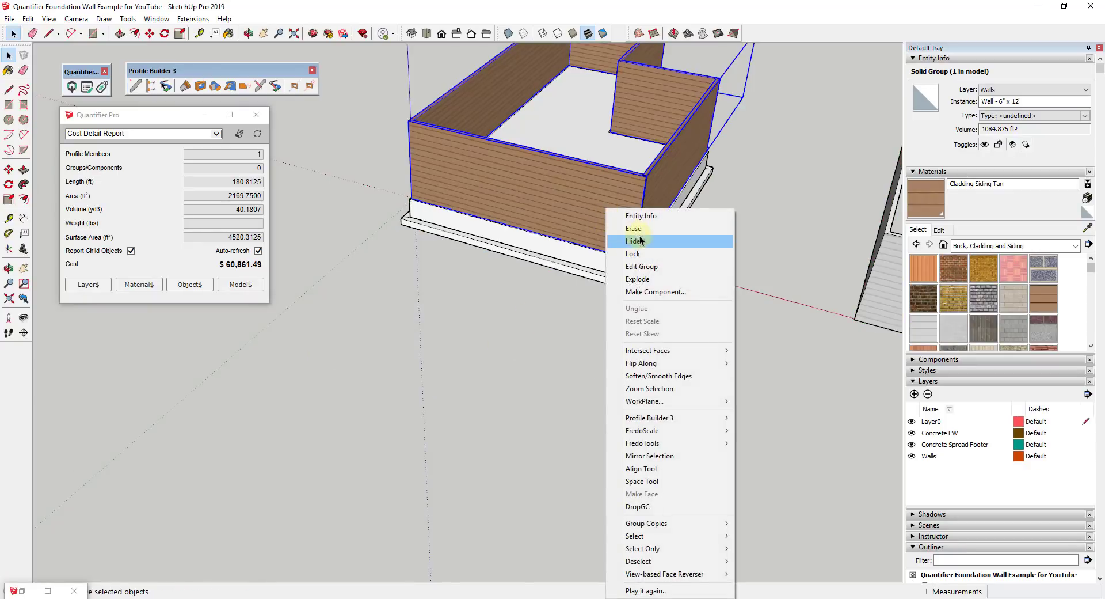
{"action": "left_click", "coordinate": [621, 240]}
{"action": "scroll", "coordinate": [672, 223], "scroll_direction": "up", "scroll_amount": 4}
{"action": "scroll", "coordinate": [611, 288], "scroll_direction": "down", "scroll_amount": 5}
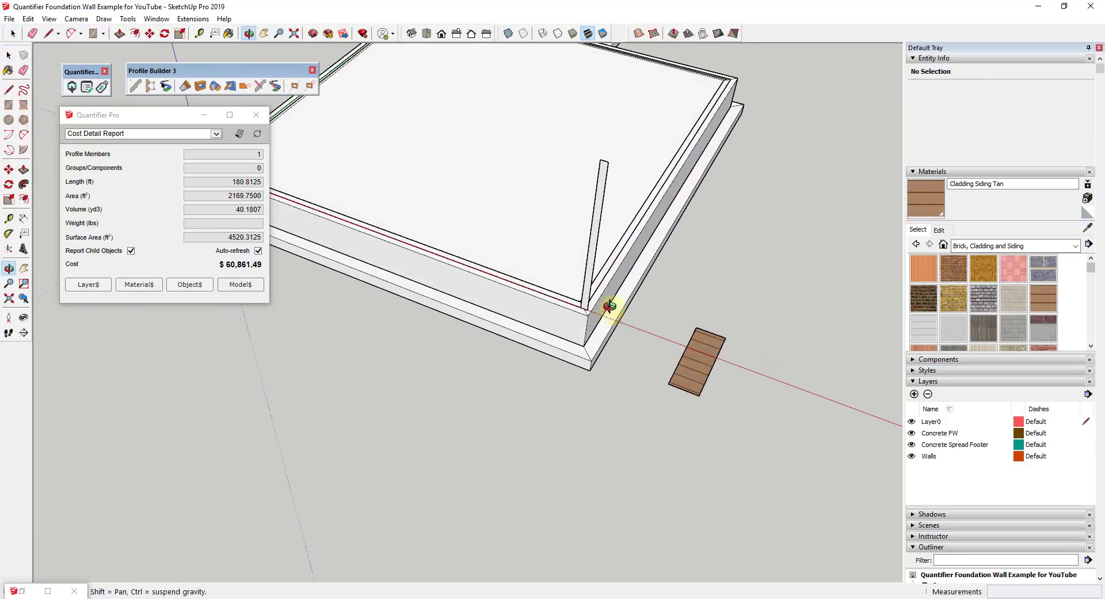
{"action": "middle_click_drag", "start_coordinate": [610, 308], "coordinate": [553, 259]}
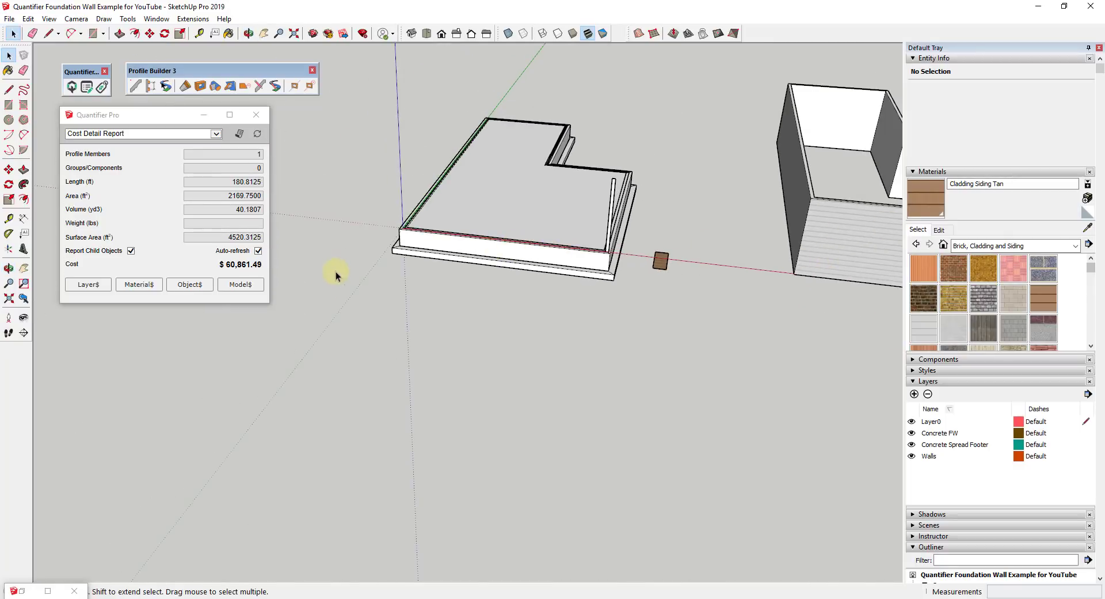
{"action": "scroll", "coordinate": [311, 247], "scroll_direction": "up", "scroll_amount": 5}
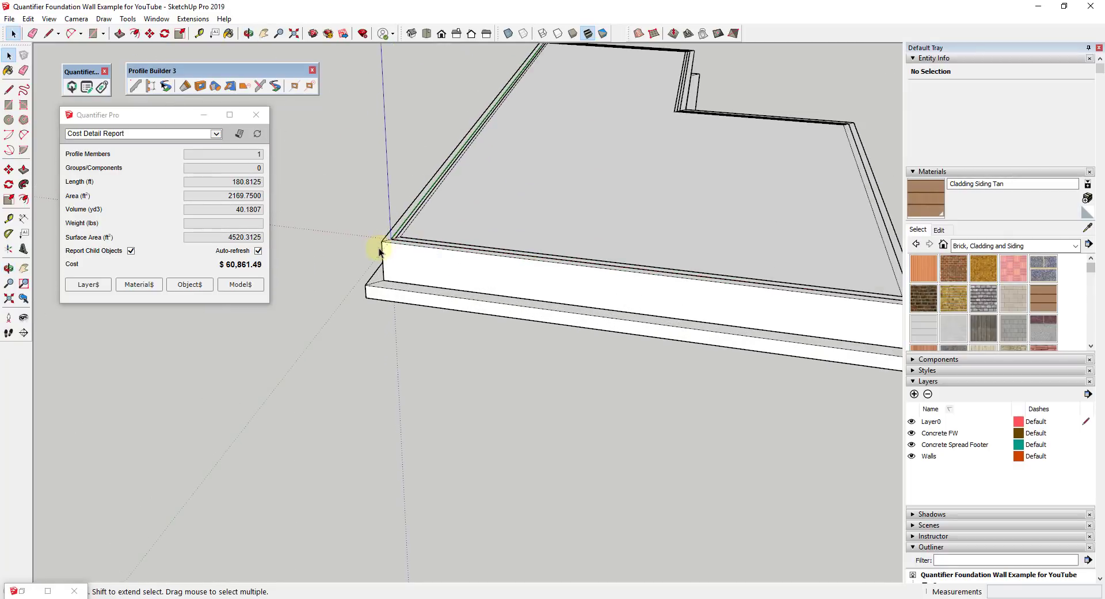
Remove the leftover tall vertical strip standing on the front corner of the foundation wall.
{"action": "middle_click_drag", "start_coordinate": [573, 251], "coordinate": [683, 319]}
{"action": "scroll", "coordinate": [593, 328], "scroll_direction": "up", "scroll_amount": 8}
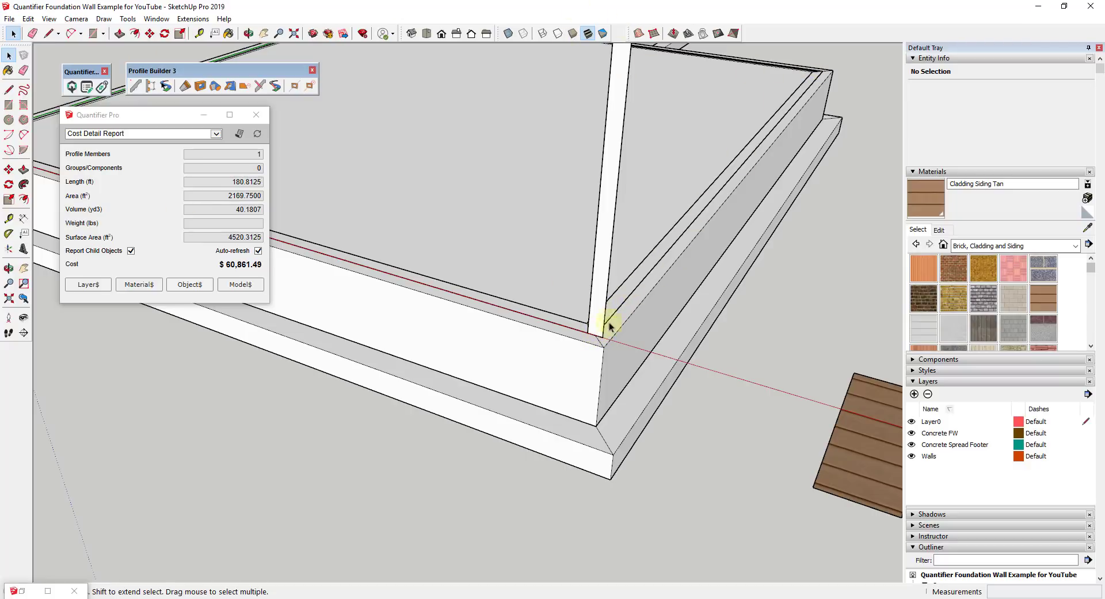
{"action": "scroll", "coordinate": [601, 342], "scroll_direction": "down", "scroll_amount": 5}
{"action": "scroll", "coordinate": [599, 340], "scroll_direction": "up", "scroll_amount": 7}
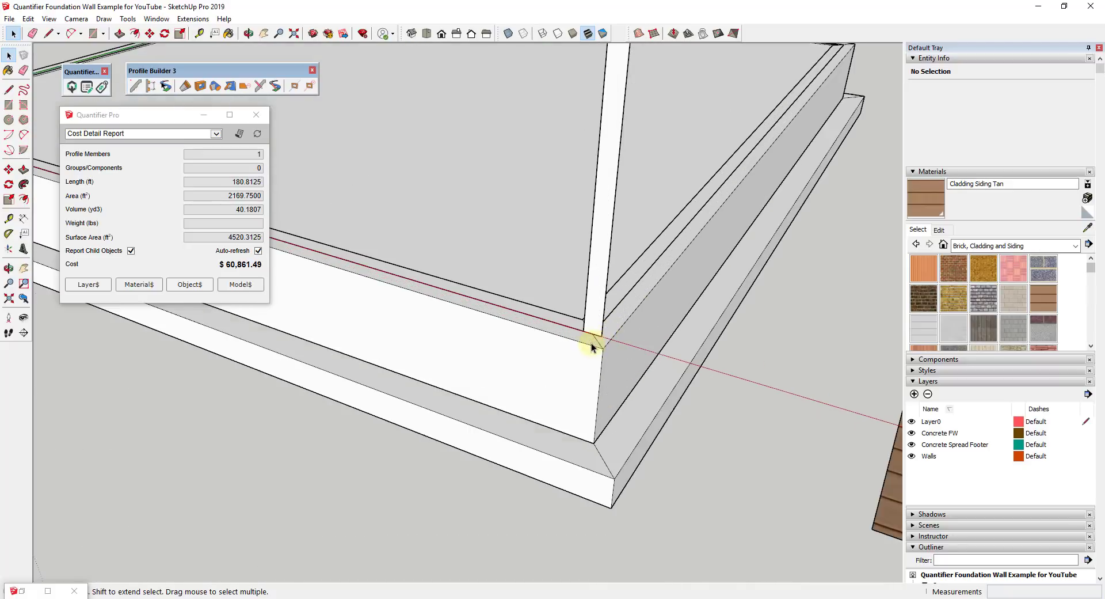
{"action": "double_click", "coordinate": [610, 209]}
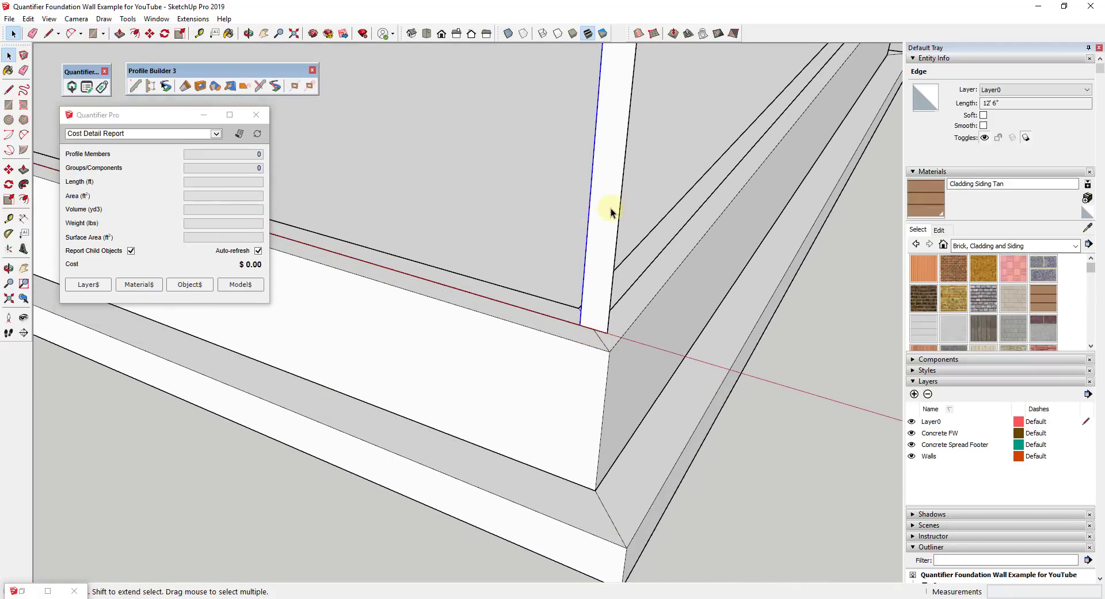
{"action": "right_click", "coordinate": [610, 208]}
{"action": "left_click", "coordinate": [638, 207]}
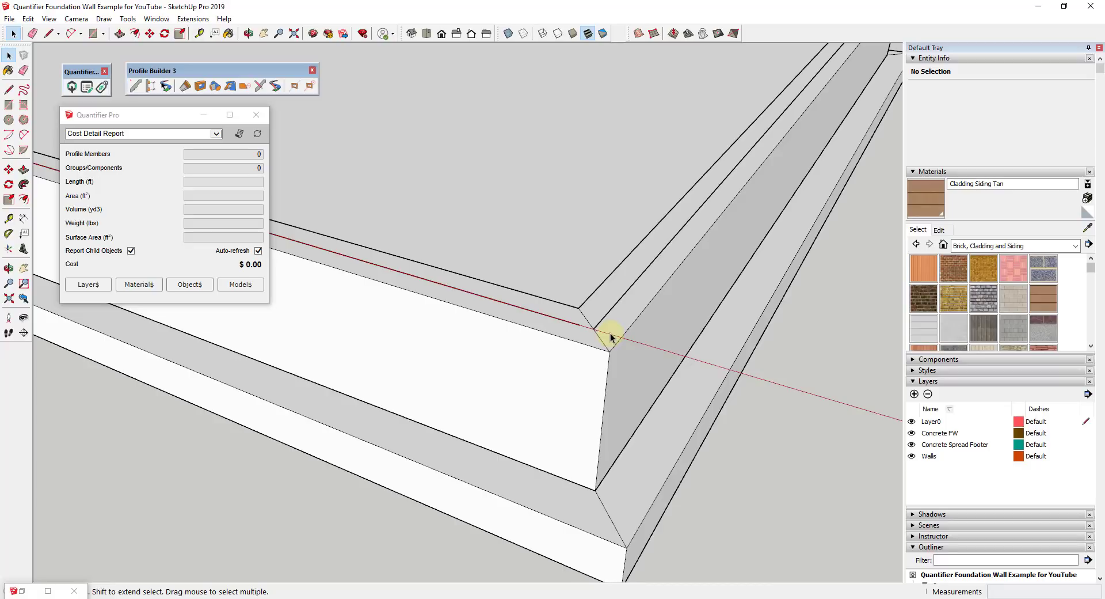
Check the total cost of the white wall group beside the foundation, and clear the selection.
{"action": "scroll", "coordinate": [611, 337], "scroll_direction": "down", "scroll_amount": 5}
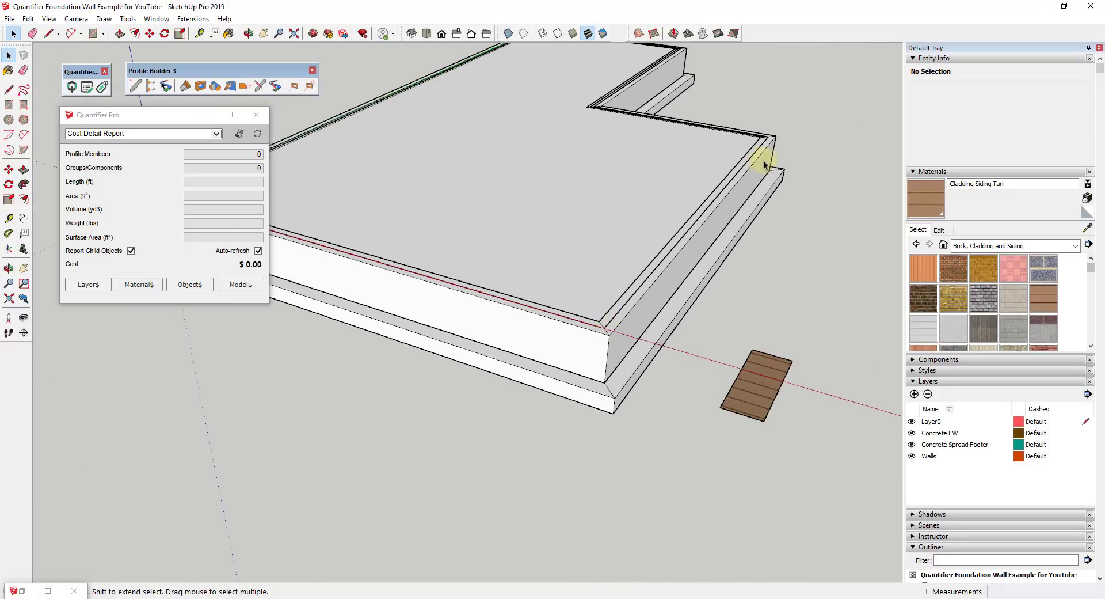
{"action": "scroll", "coordinate": [661, 79], "scroll_direction": "down", "scroll_amount": 5}
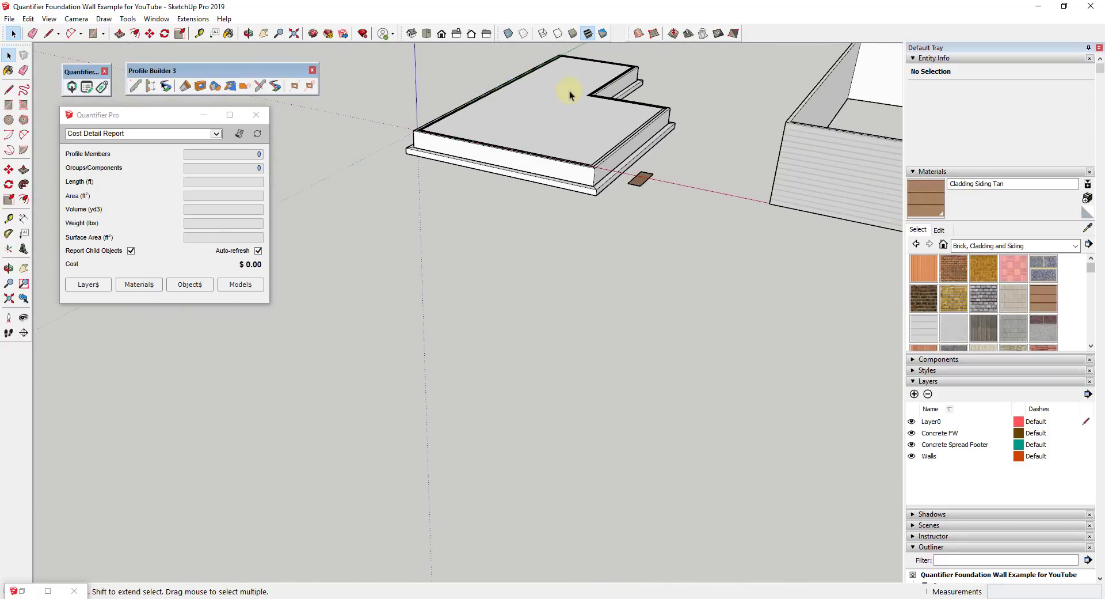
{"action": "mouse_move", "coordinate": [567, 91]}
{"action": "middle_mouse_down", "text": "shift"}
{"action": "mouse_move", "coordinate": [492, 265]}
{"action": "mouse_move", "coordinate": [530, 263]}
{"action": "middle_mouse_up", "text": "shift"}
{"action": "key", "text": "space"}
{"action": "scroll", "coordinate": [562, 384], "scroll_direction": "down", "scroll_amount": 2}
{"action": "scroll", "coordinate": [838, 426], "scroll_direction": "up", "scroll_amount": 6}
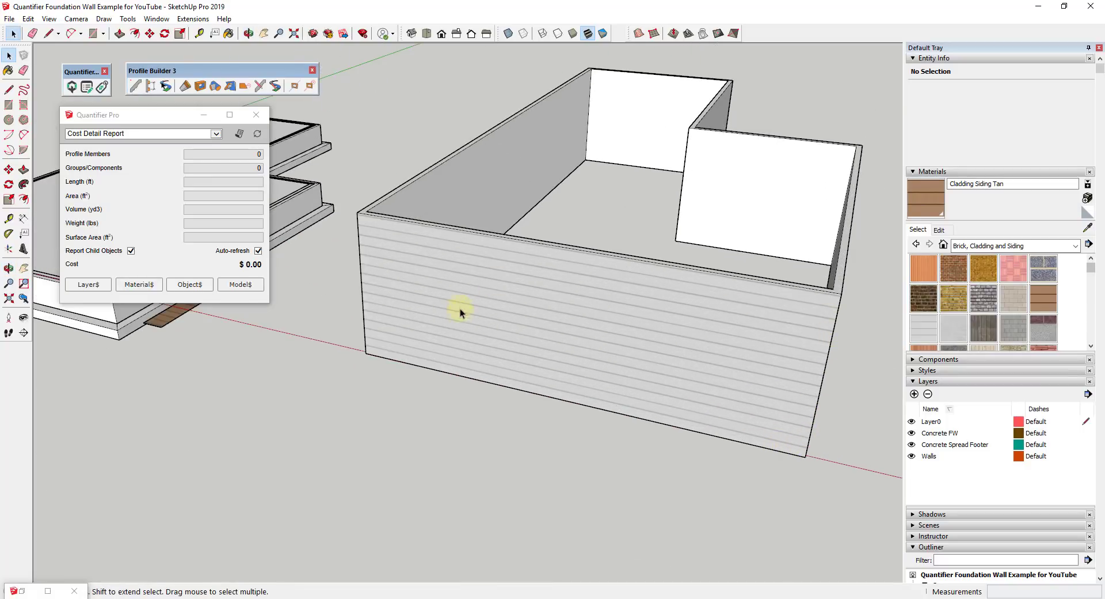
{"action": "left_click", "coordinate": [473, 282]}
{"action": "scroll", "coordinate": [489, 299], "scroll_direction": "down", "scroll_amount": 2}
{"action": "scroll", "coordinate": [621, 357], "scroll_direction": "down", "scroll_amount": 3}
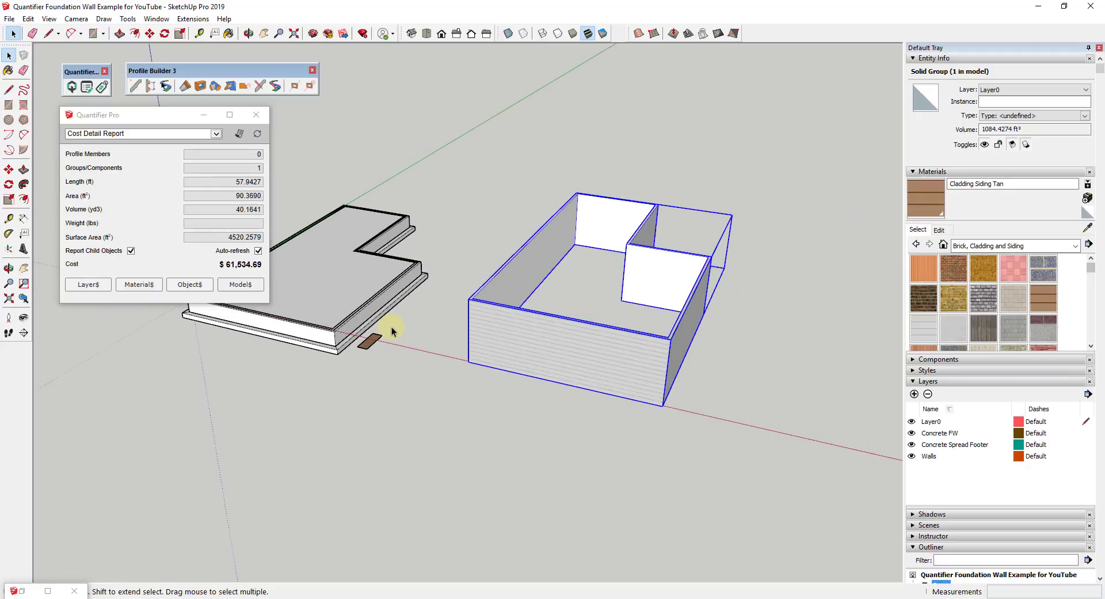
{"action": "left_click", "coordinate": [438, 334]}
Select the path edge on top of the foundation's short side wall and examine how it meets the front corner.
{"action": "scroll", "coordinate": [452, 370], "scroll_direction": "up", "scroll_amount": 6}
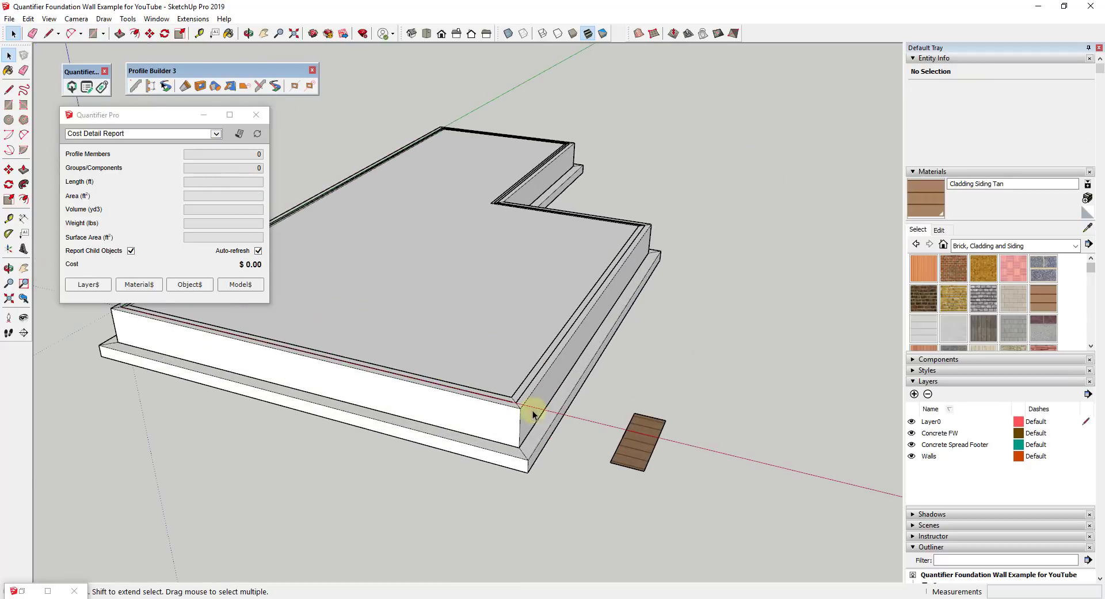
{"action": "left_click", "coordinate": [524, 398]}
{"action": "scroll", "coordinate": [570, 343], "scroll_direction": "down", "scroll_amount": 2}
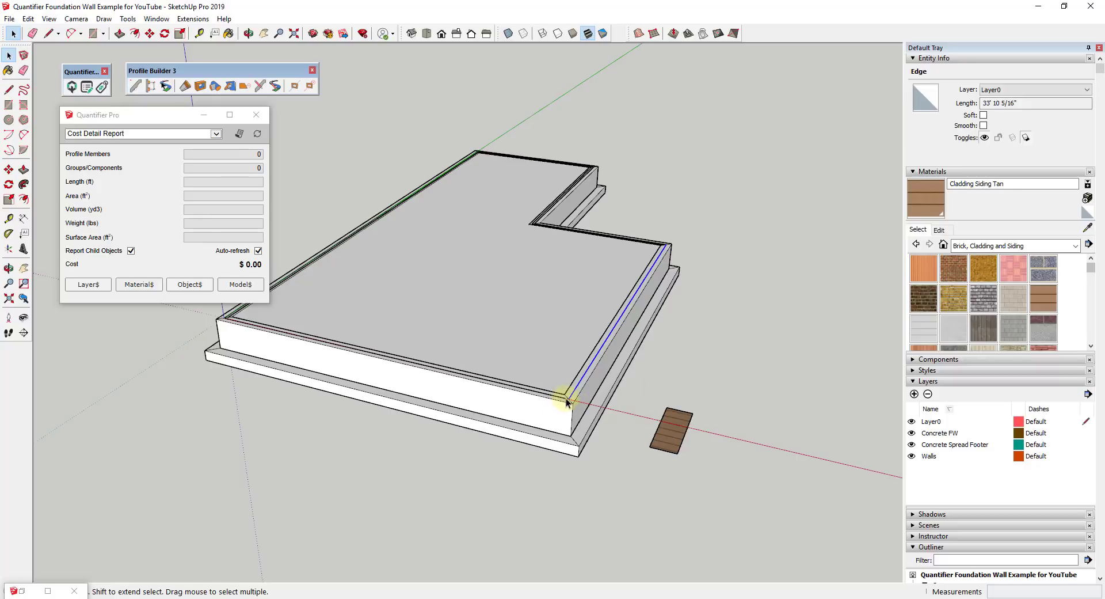
{"action": "scroll", "coordinate": [563, 391], "scroll_direction": "up", "scroll_amount": 5}
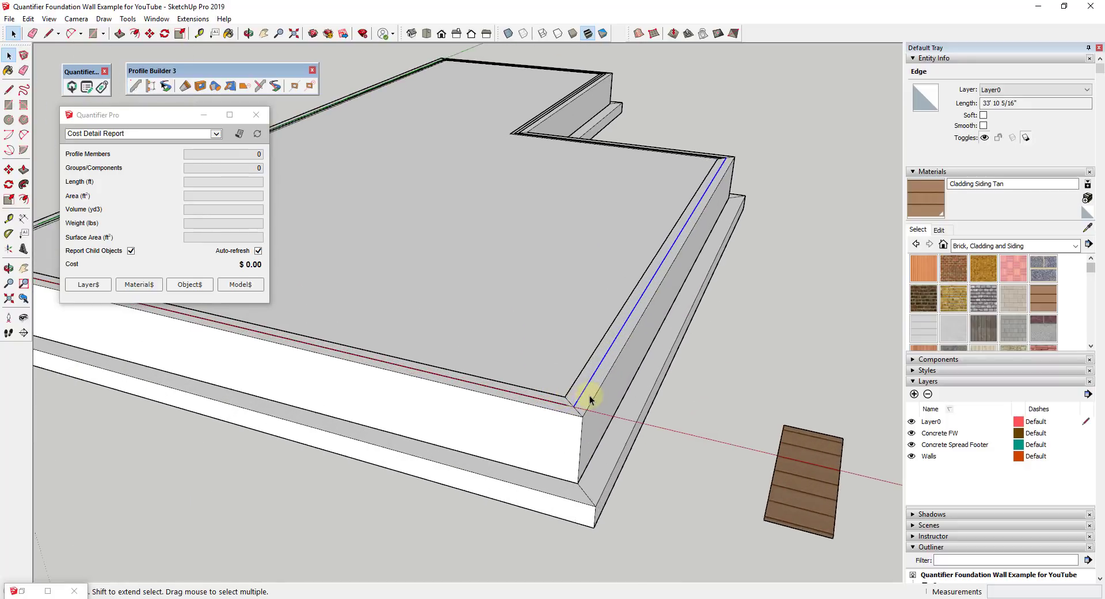
{"action": "scroll", "coordinate": [592, 385], "scroll_direction": "down", "scroll_amount": 1}
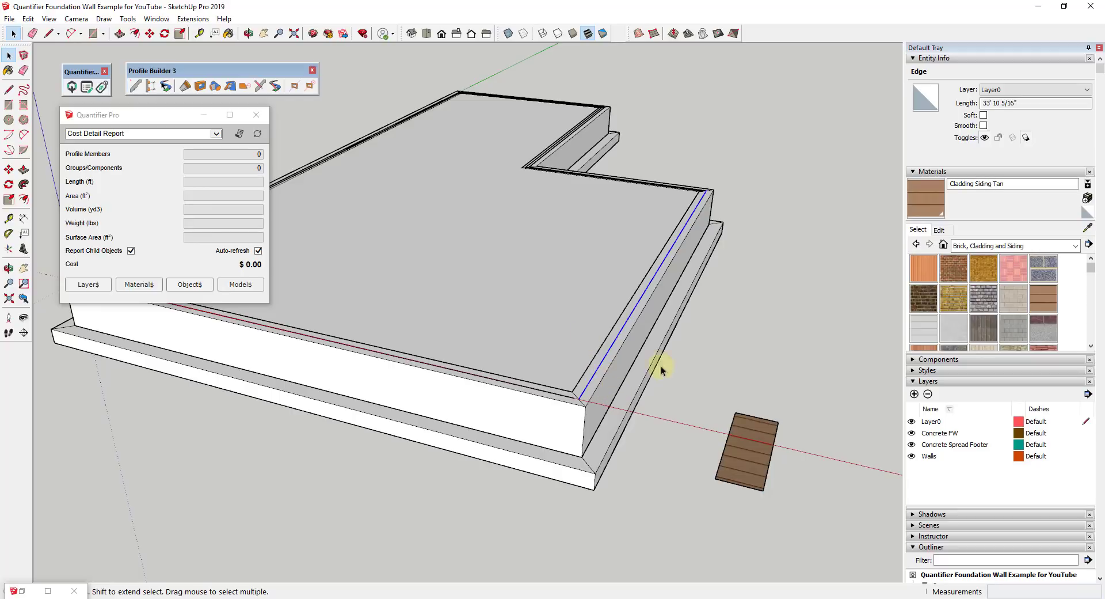
{"action": "middle_click_drag", "start_coordinate": [660, 365], "coordinate": [624, 355]}
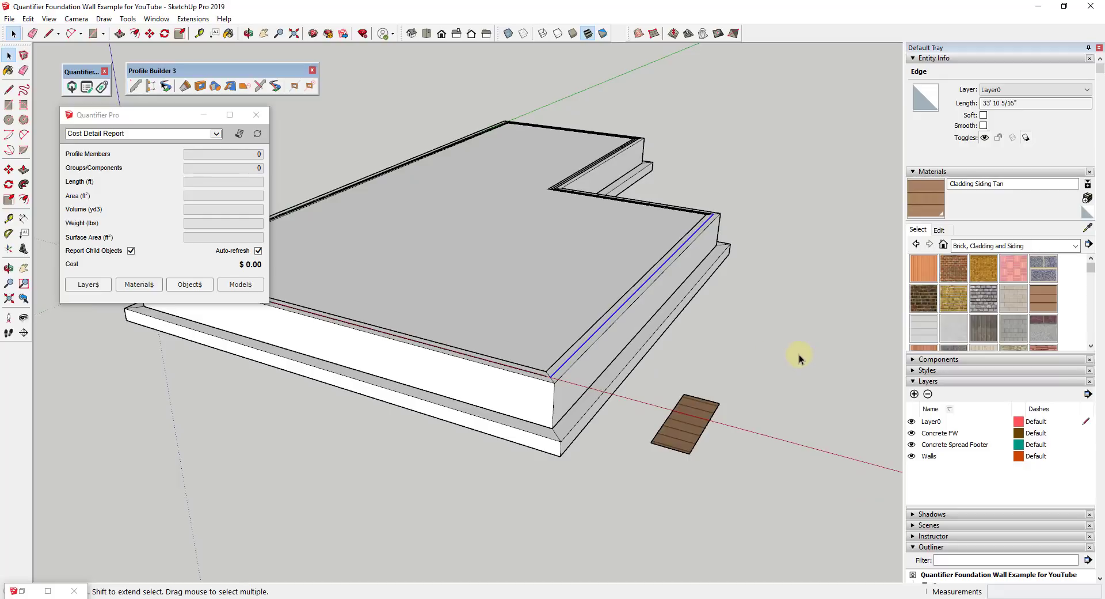
{"action": "scroll", "coordinate": [815, 313], "scroll_direction": "down", "scroll_amount": 2}
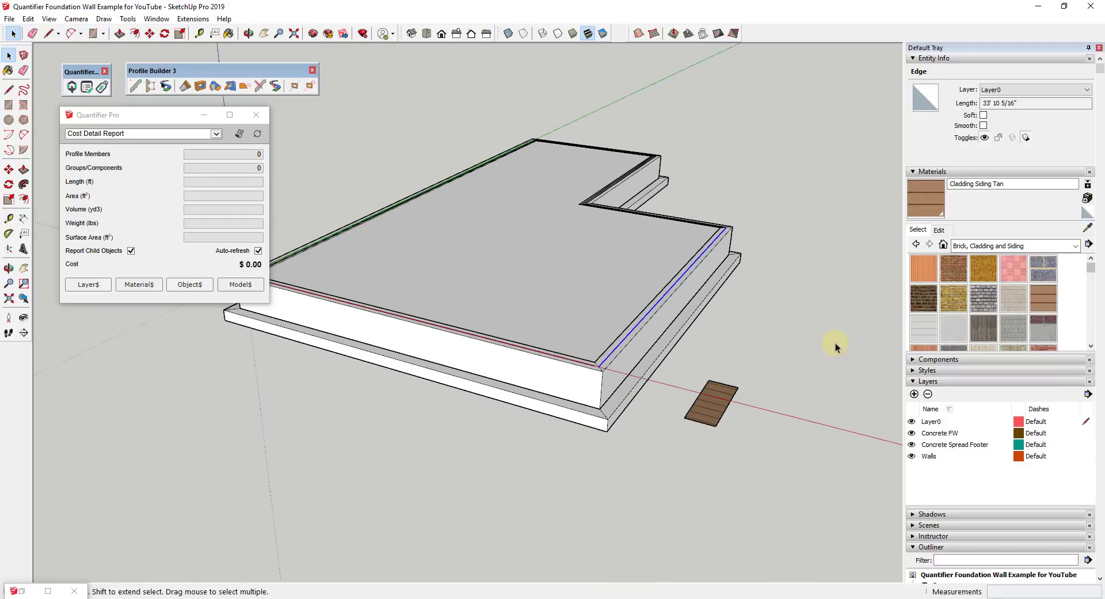